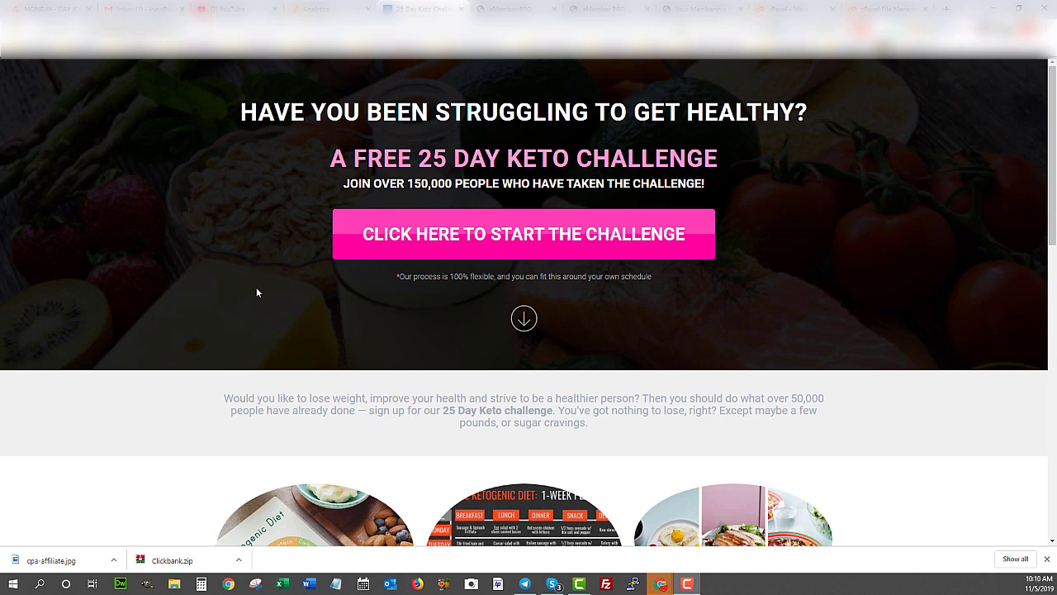
# - Scroll through the live 25 Day Keto Challenge landing page and highlight its headline
pyautogui.scroll(-2, 282, 281)
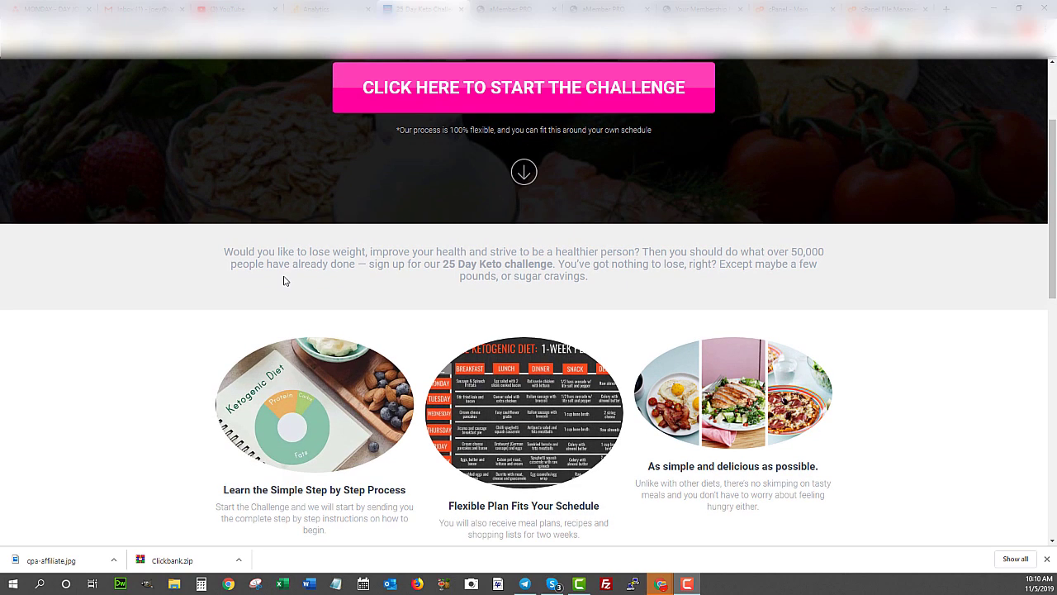
pyautogui.scroll(2, 283, 281)
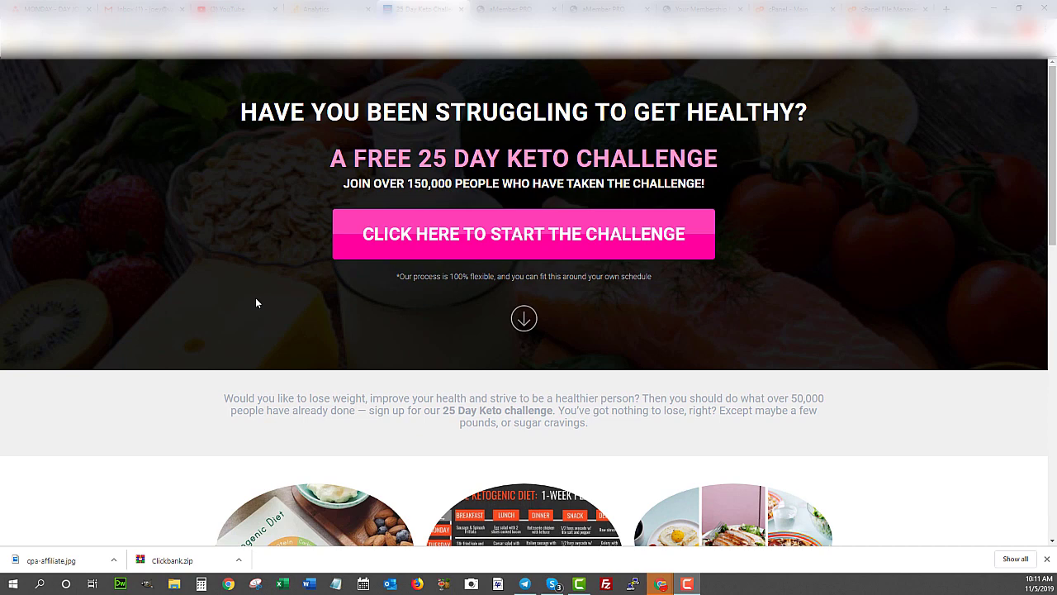
pyautogui.moveTo(275, 112); pyautogui.dragTo(588, 137)
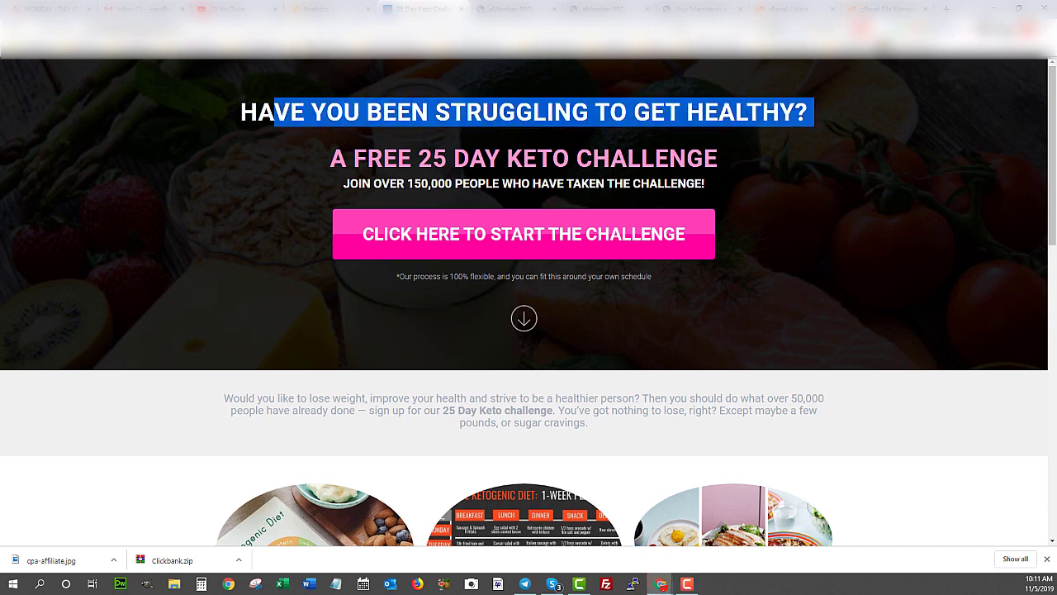
pyautogui.click(335, 112)
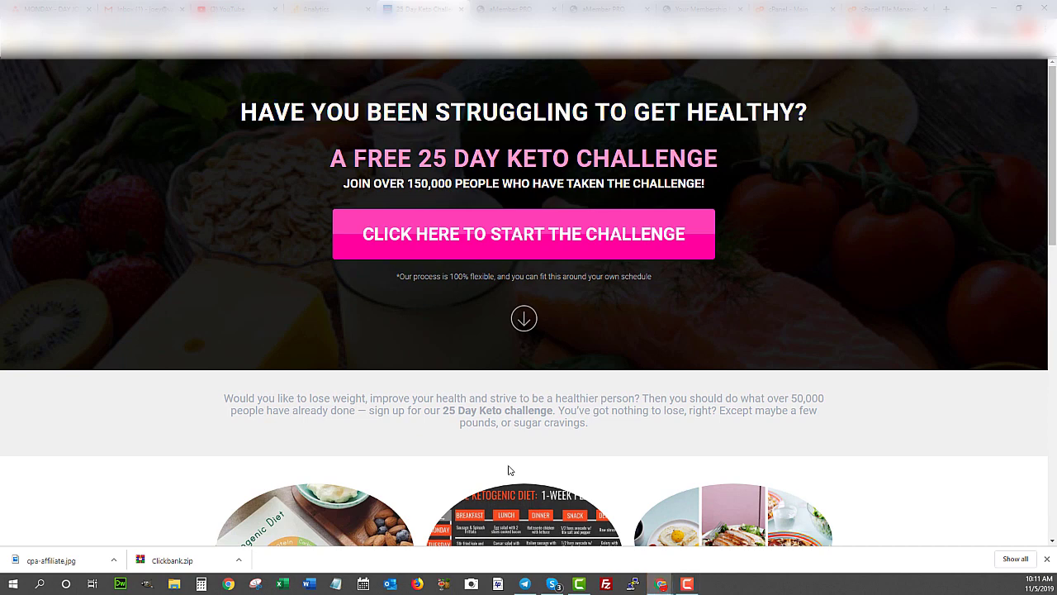
pyautogui.scroll(-6, 531, 413)
pyautogui.scroll(6, 531, 412)
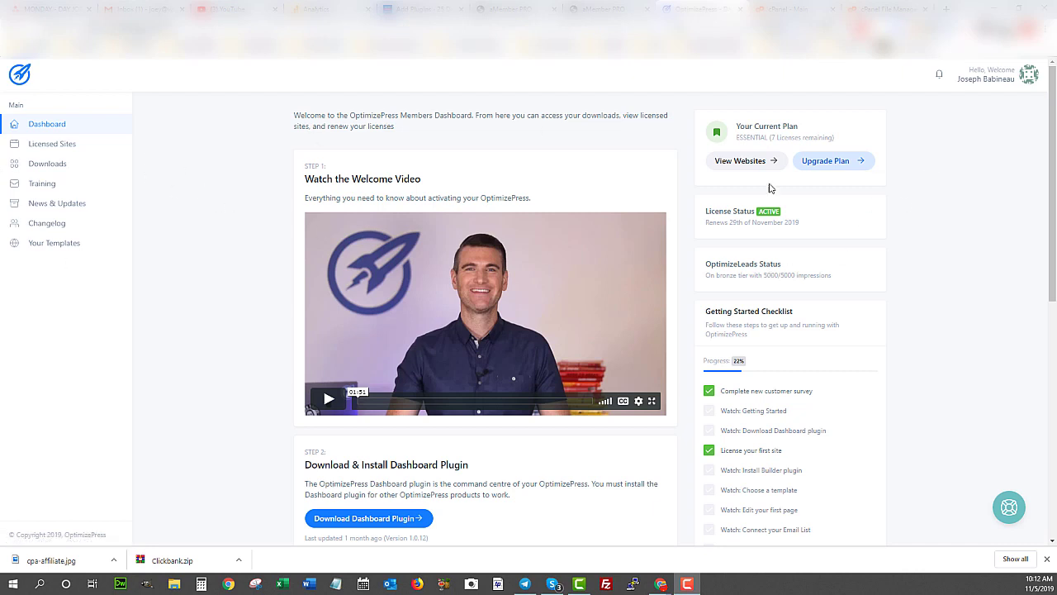
# - Open the full training videos list and check its total of 67 items
pyautogui.scroll(-6, 232, 387)
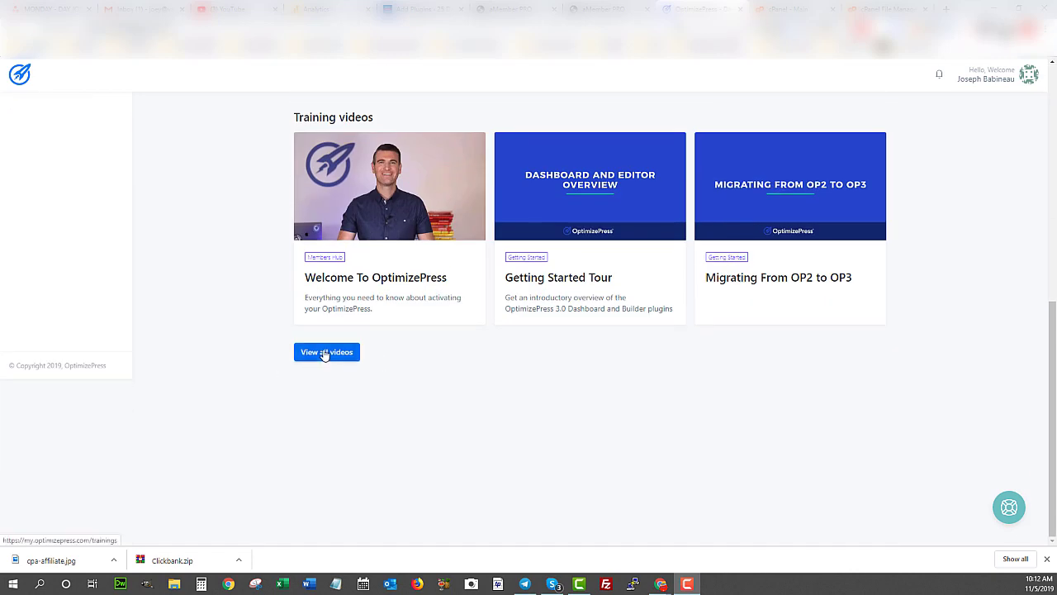
pyautogui.click(325, 353)
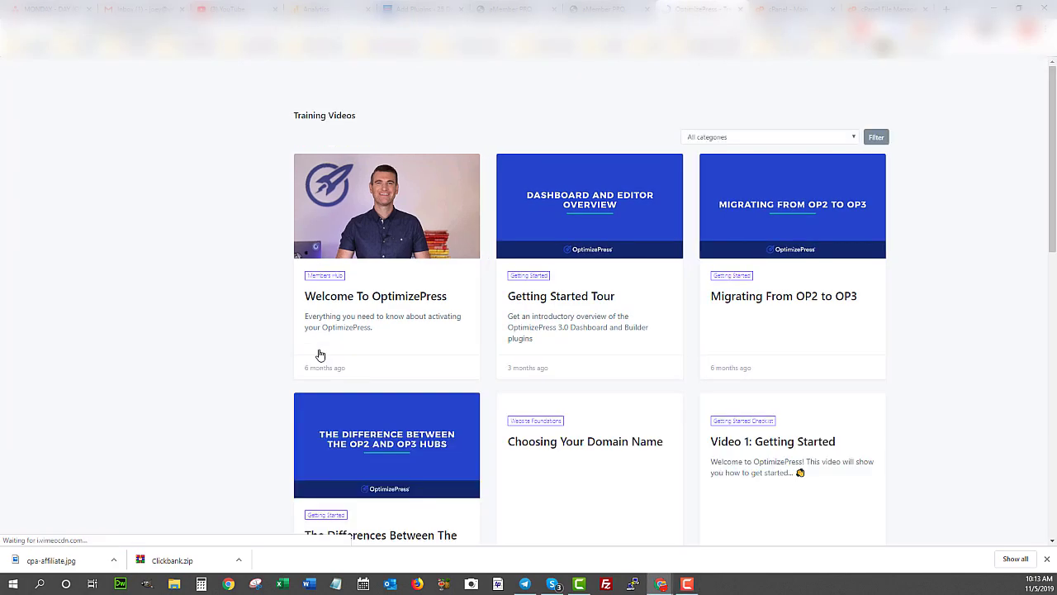
pyautogui.scroll(-12, 182, 324)
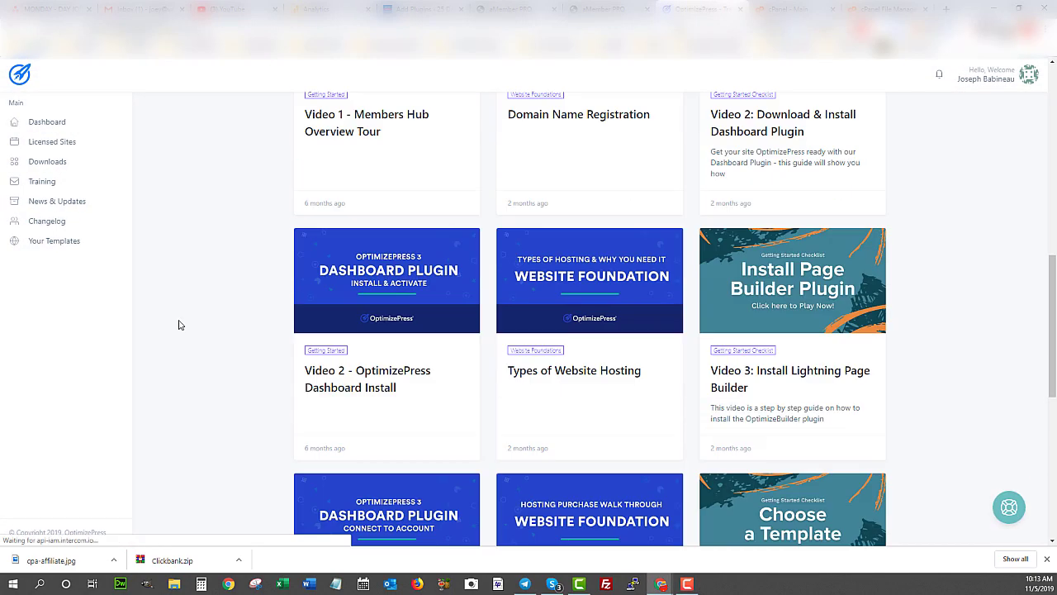
pyautogui.scroll(-2, 178, 325)
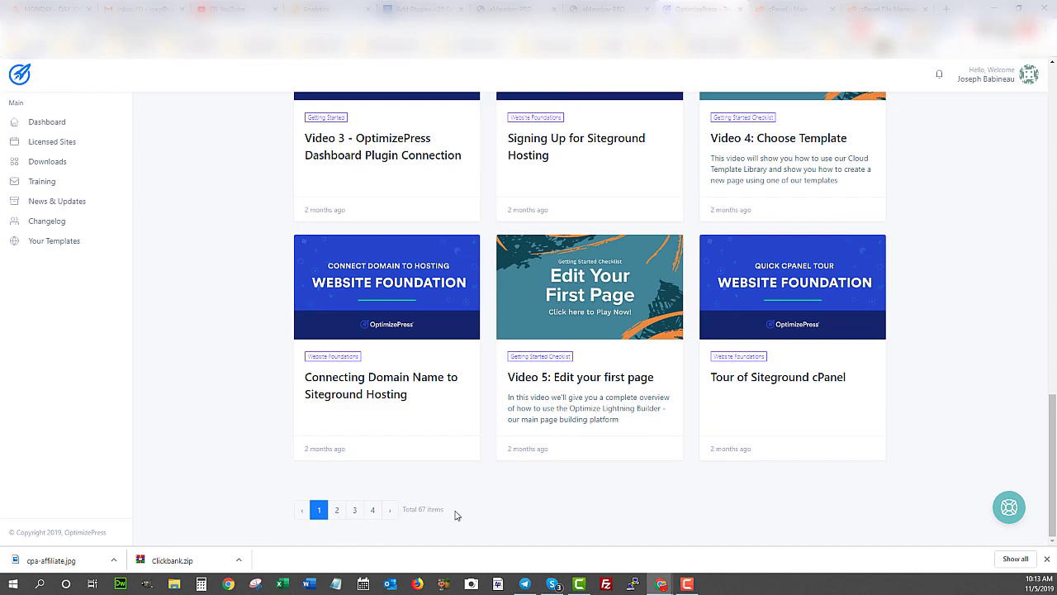
pyautogui.moveTo(410, 512); pyautogui.dragTo(437, 510)
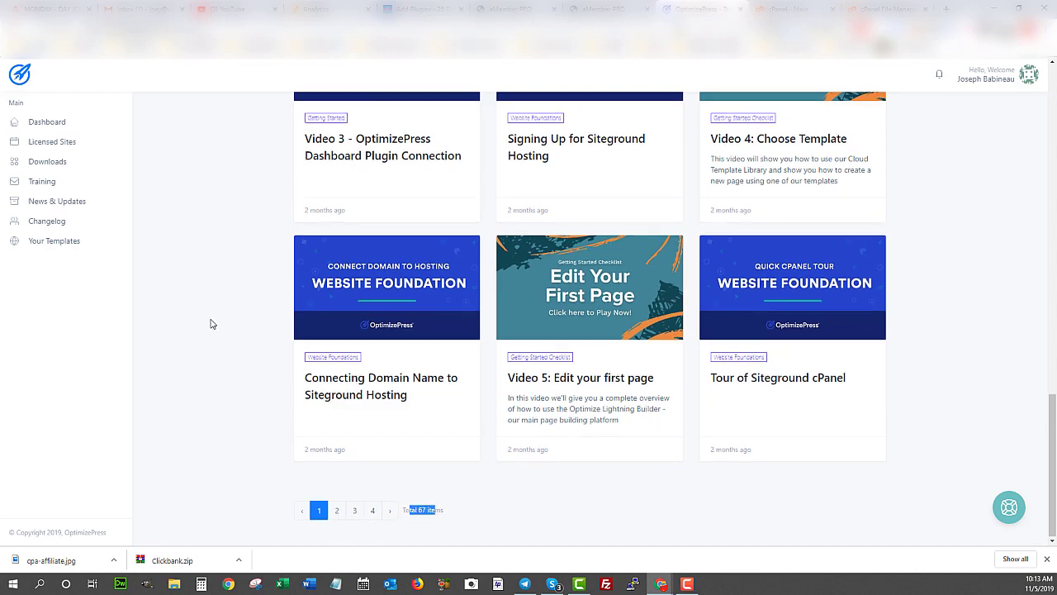
pyautogui.scroll(14, 210, 323)
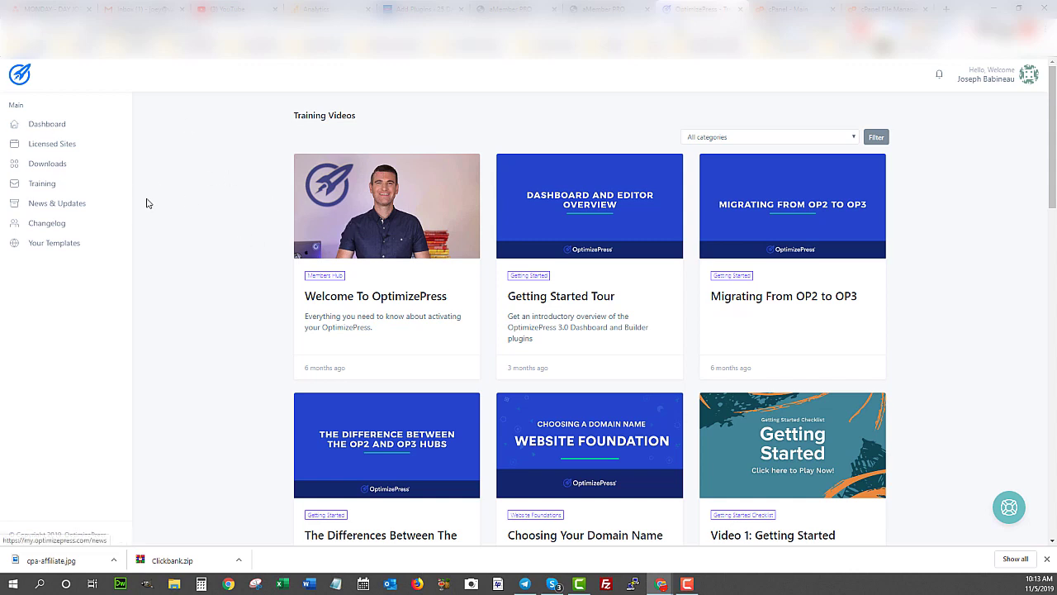
# - Go to Downloads and point out the OptimizePress Dashboard and OptimizeBuilder plugins
pyautogui.click(51, 165)
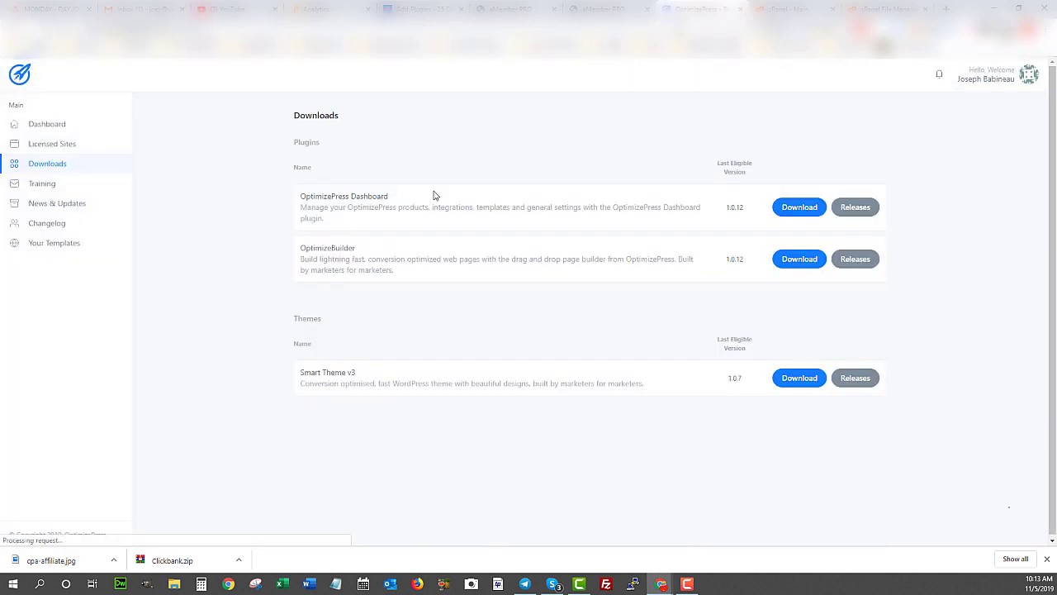
pyautogui.moveTo(318, 197); pyautogui.dragTo(373, 201)
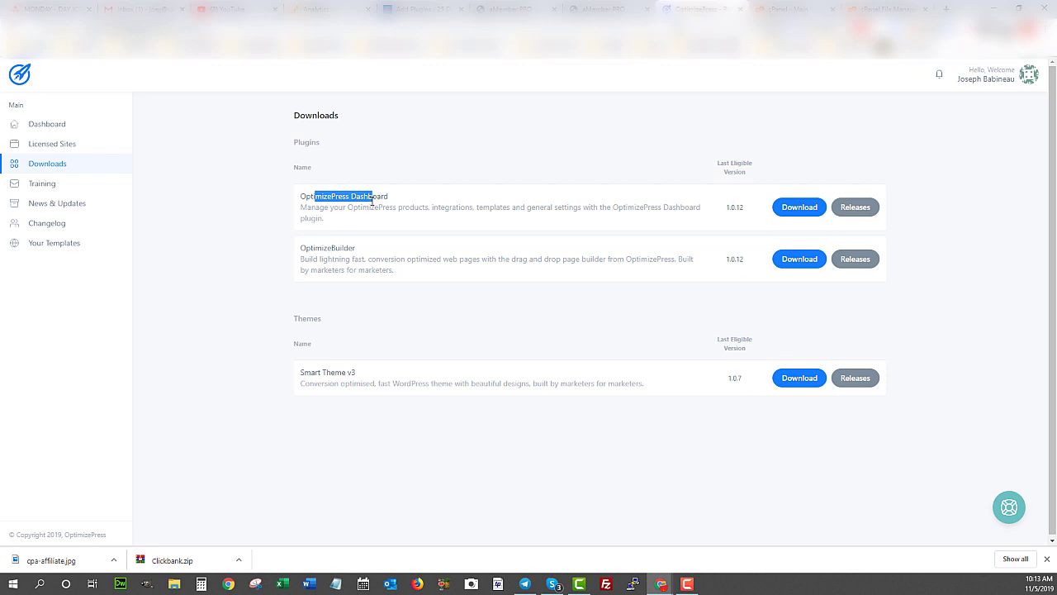
pyautogui.moveTo(314, 246); pyautogui.dragTo(374, 258)
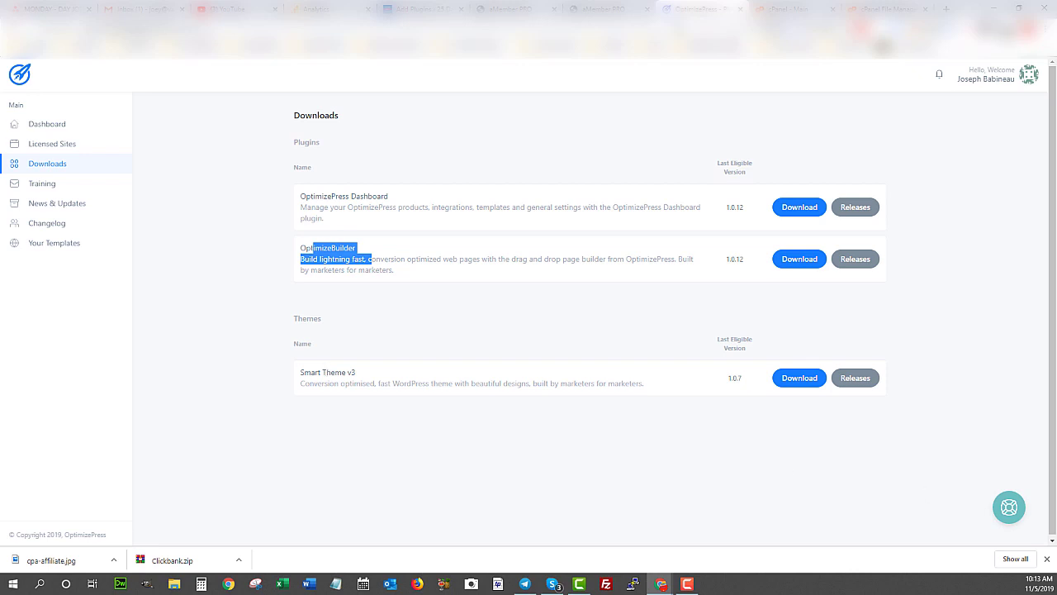
pyautogui.press('F10')
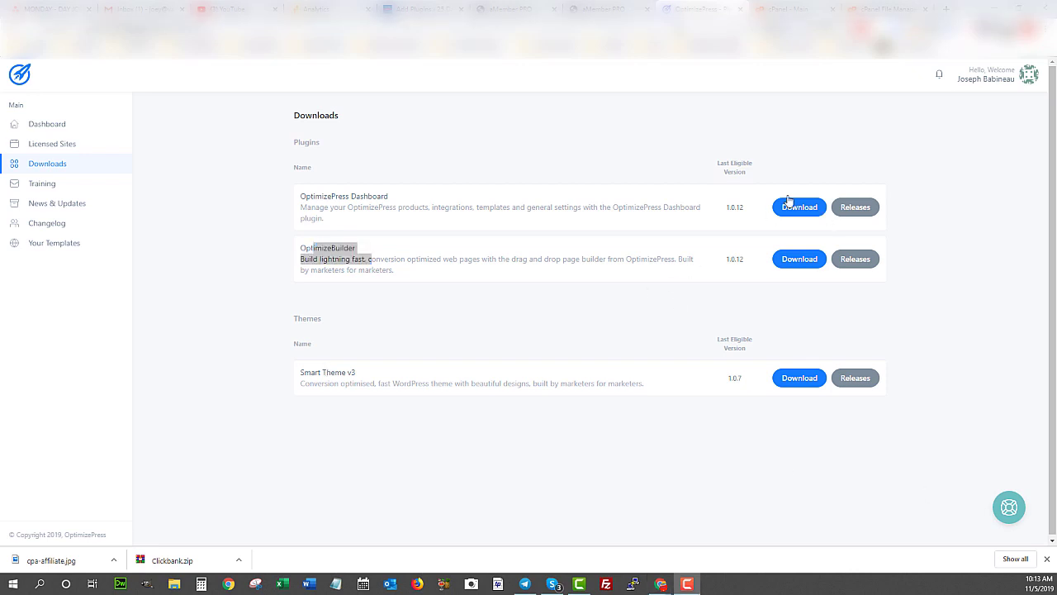
# - Download and save both plugin zips, then return to WordPress's Add Plugins page
pyautogui.click(799, 208)
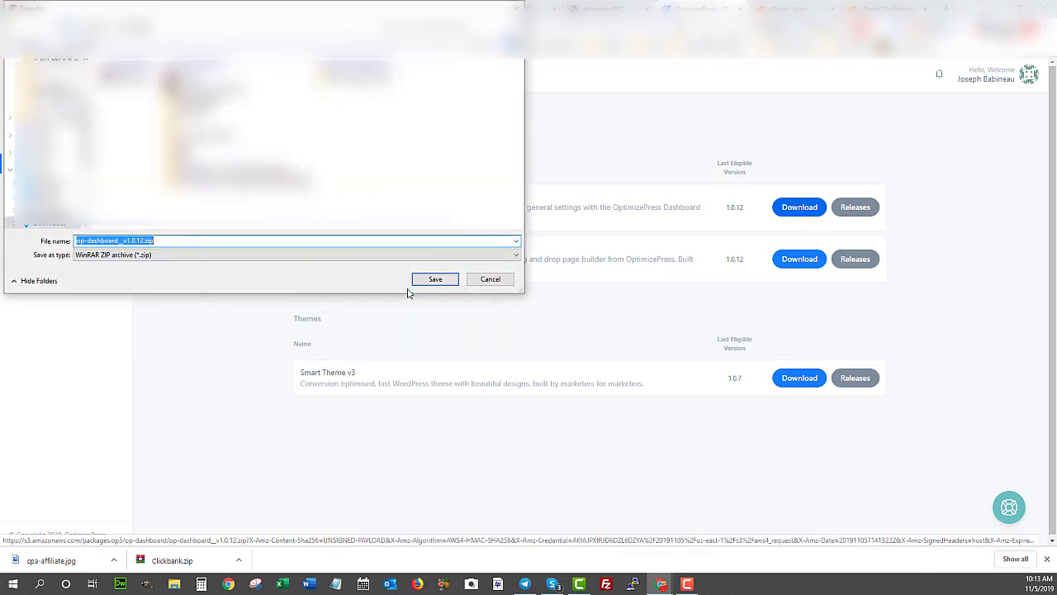
pyautogui.click(419, 278)
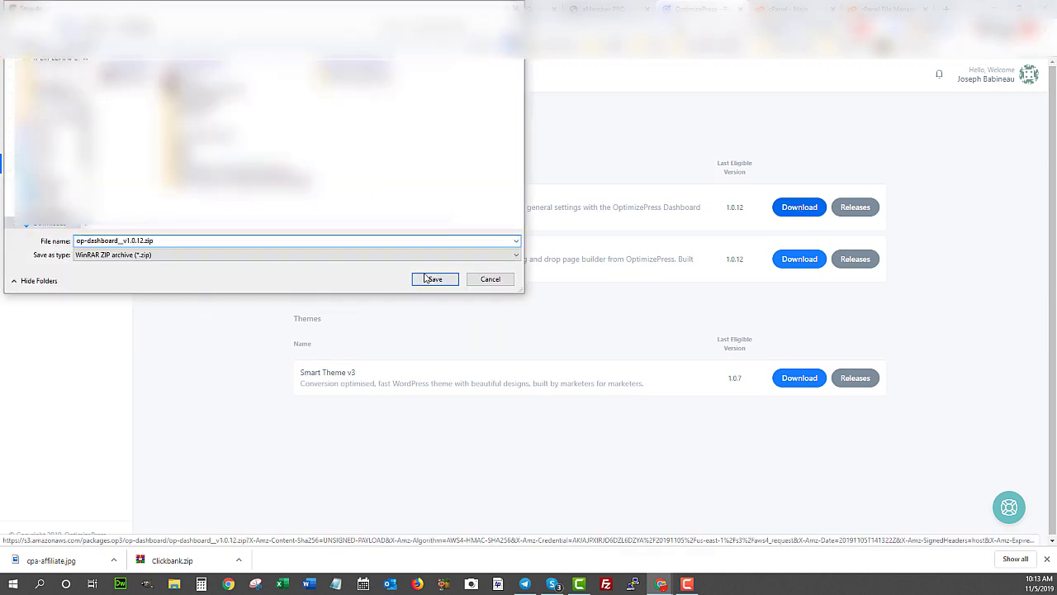
pyautogui.click(800, 261)
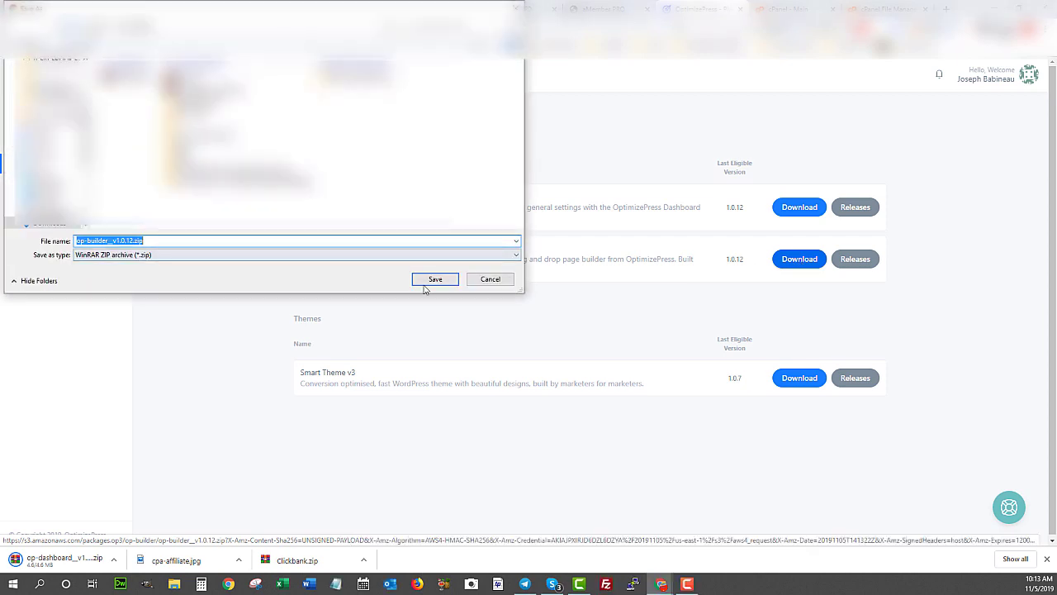
pyautogui.click(427, 281)
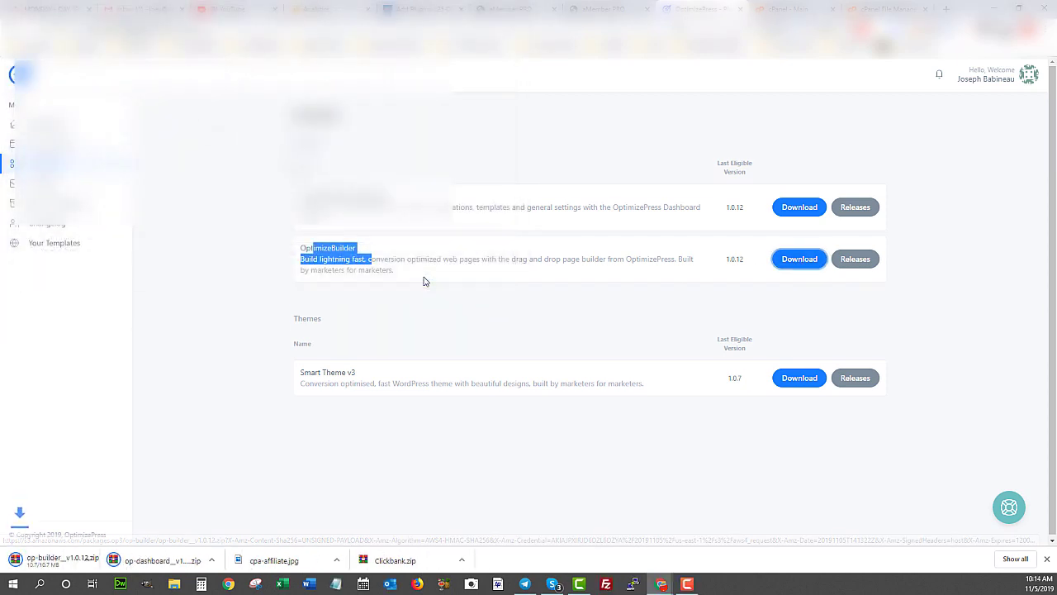
pyautogui.click(417, 9)
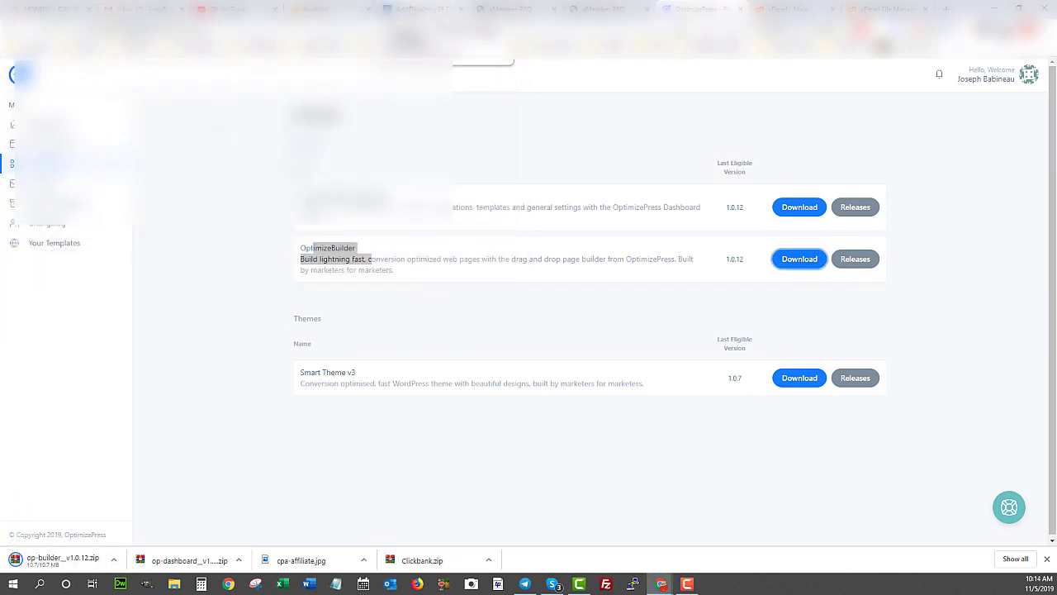
pyautogui.moveTo(51, 74)
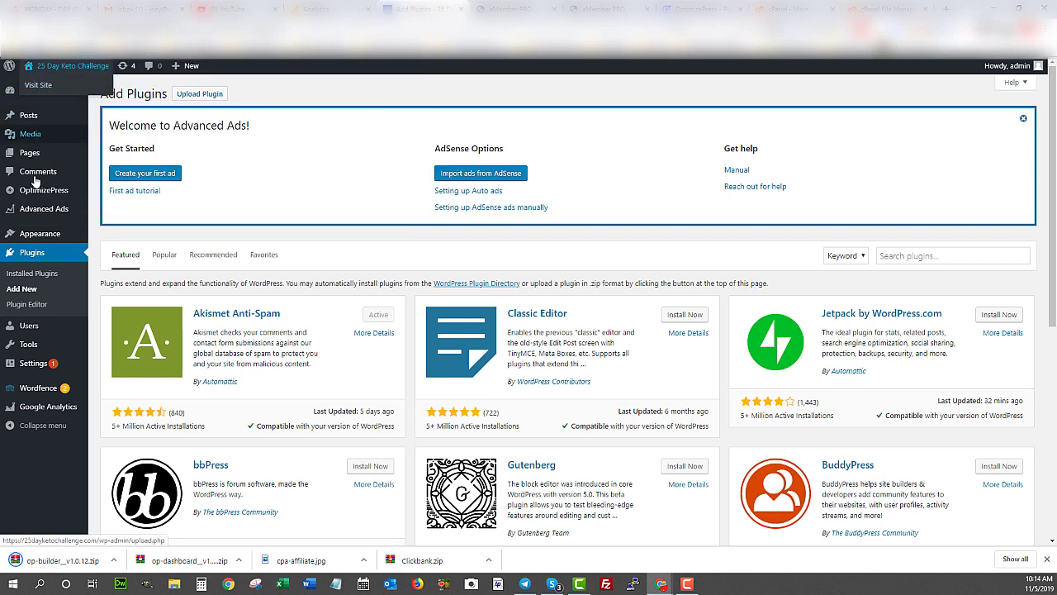
# - Upload op-dashboard_v1.0.12.zip as a new plugin, install it and activate it
pyautogui.moveTo(153, 106)
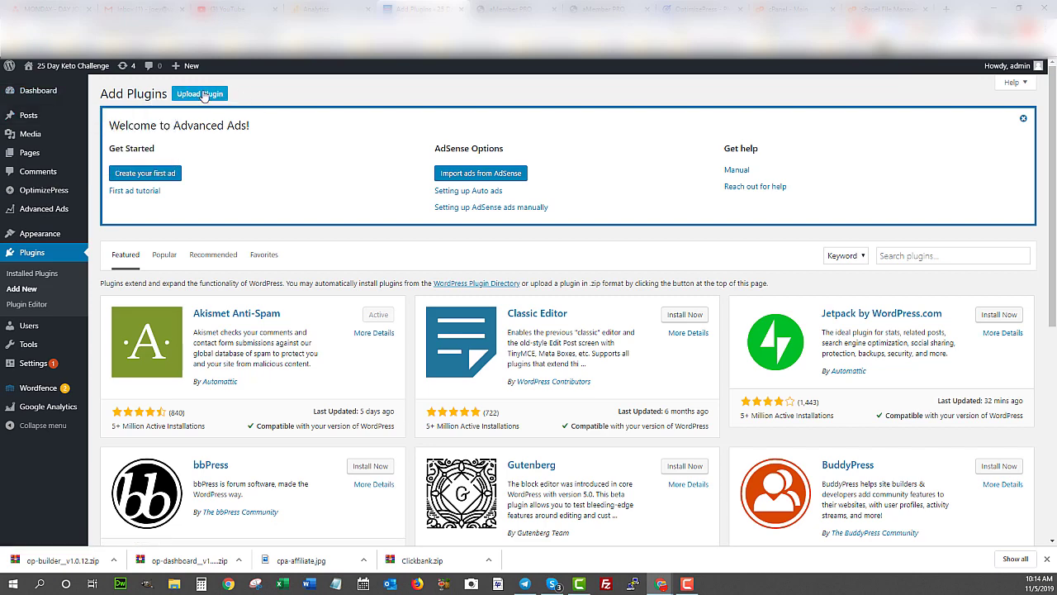
pyautogui.click(199, 94)
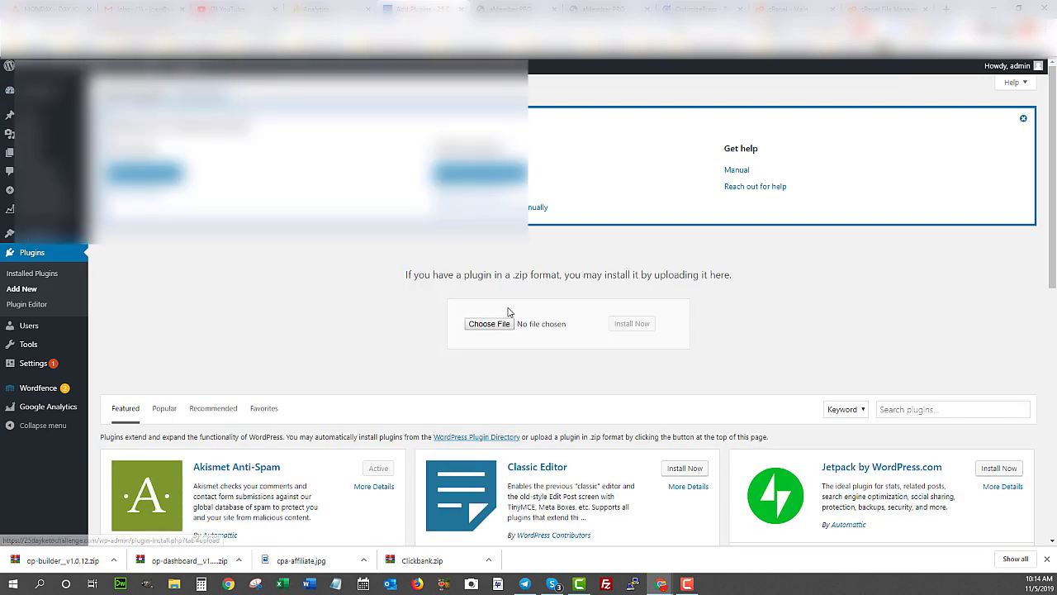
pyautogui.click(488, 324)
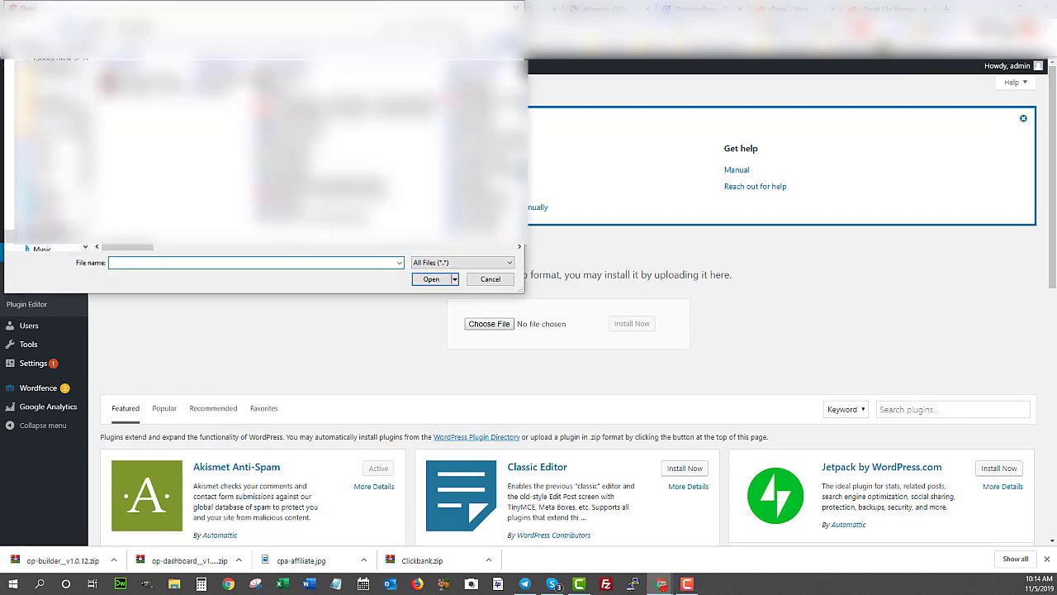
pyautogui.click(130, 80)
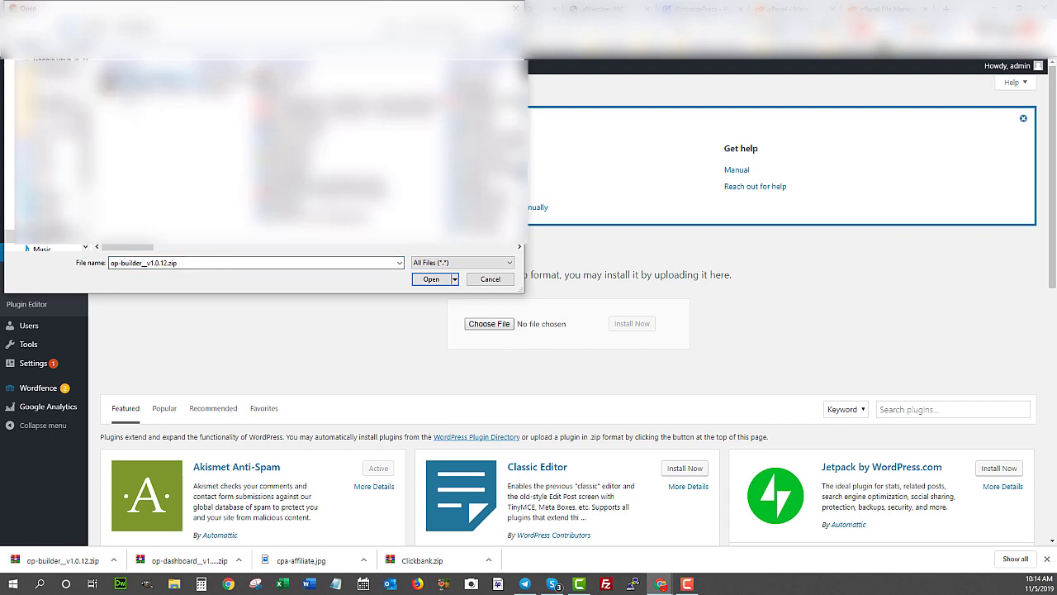
pyautogui.press('Down')
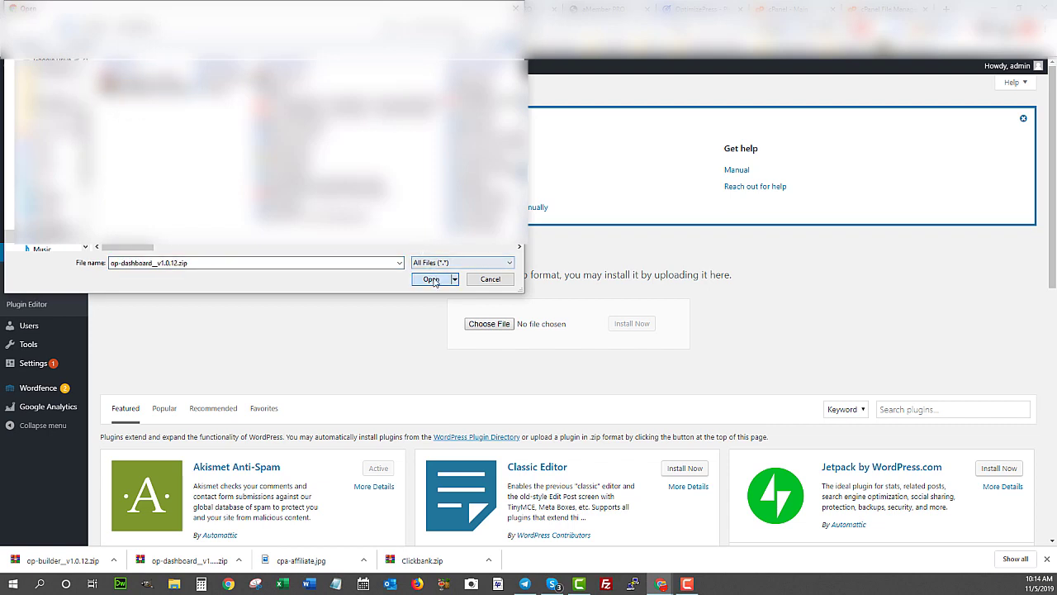
pyautogui.click(433, 280)
pyautogui.click(633, 325)
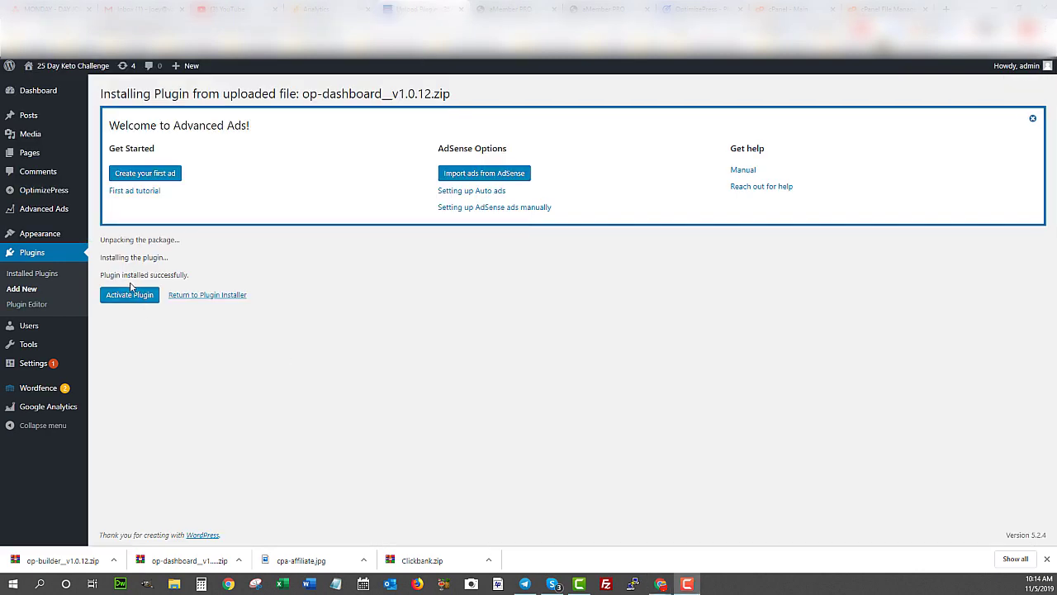
pyautogui.click(129, 294)
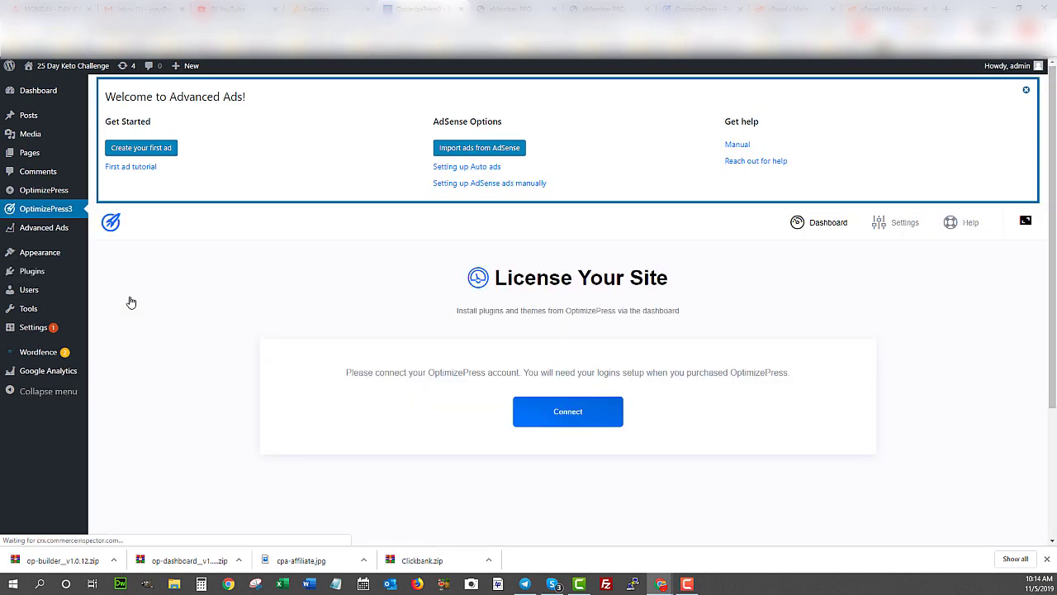
# - Connect the site to the OptimizePress account and authorize the access request
pyautogui.moveTo(358, 372); pyautogui.dragTo(658, 372)
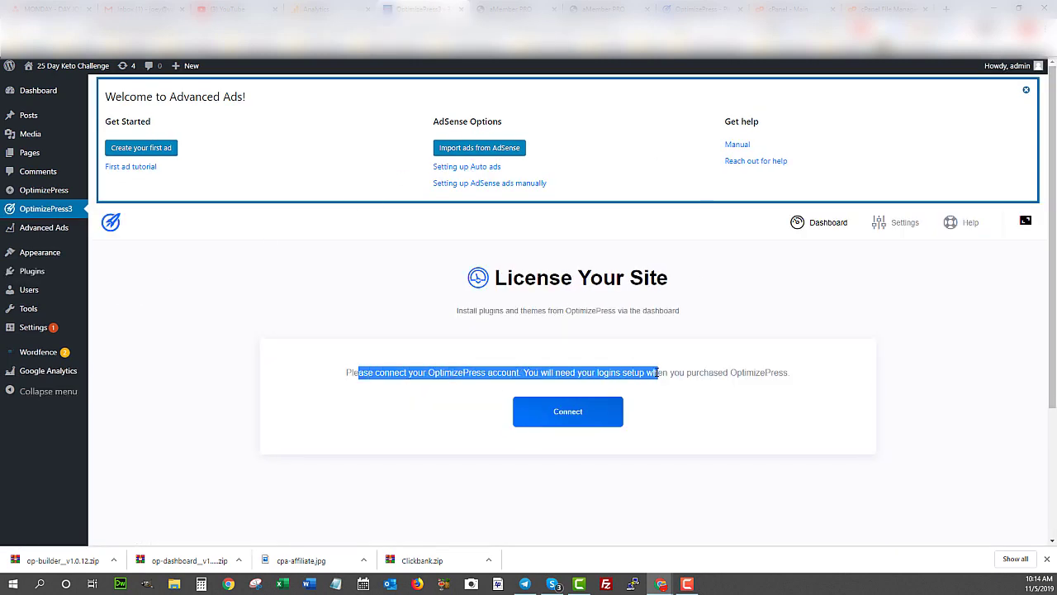
pyautogui.click(566, 414)
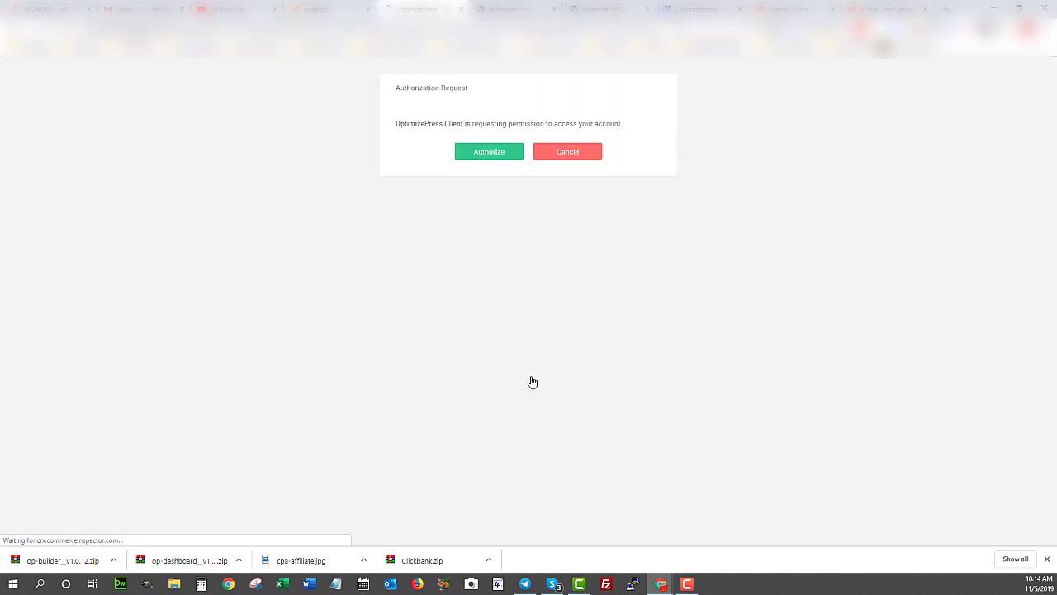
pyautogui.click(487, 153)
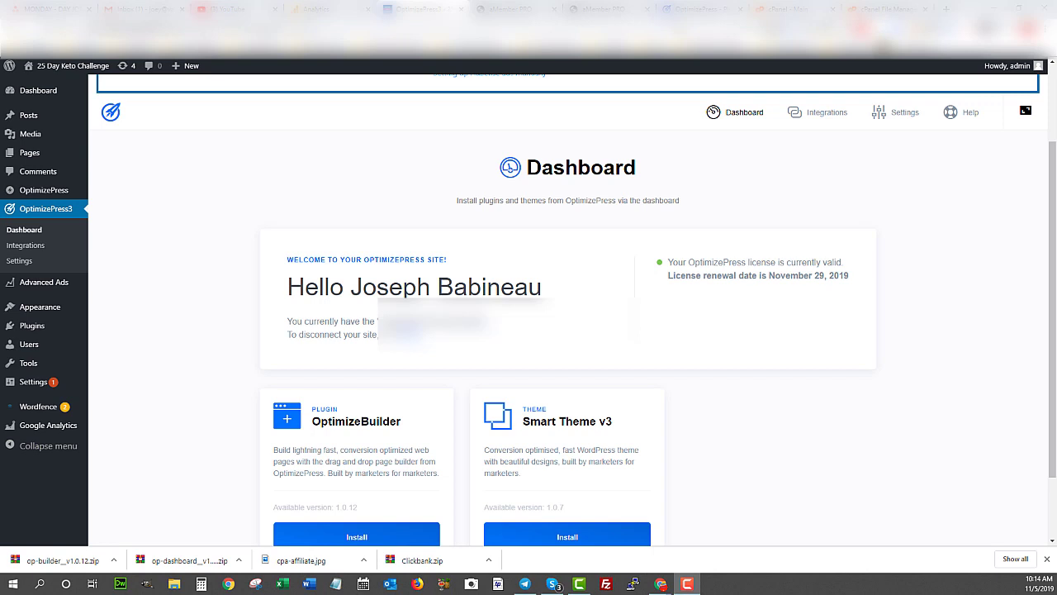
# - Install OptimizeBuilder 1.0.12 from its dashboard card, then activate it
pyautogui.scroll(-2, 300, 234)
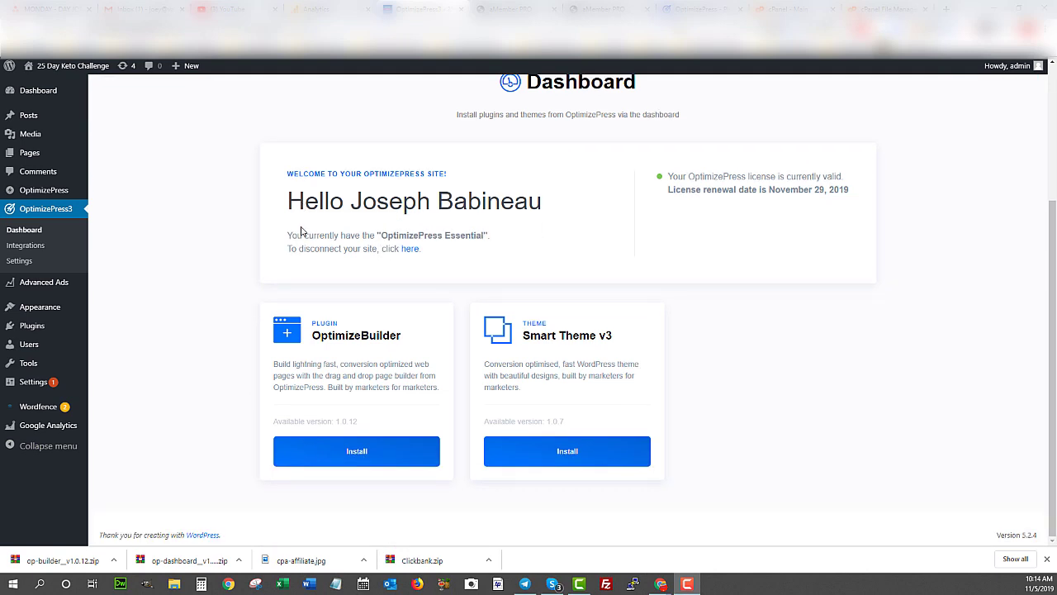
pyautogui.click(357, 456)
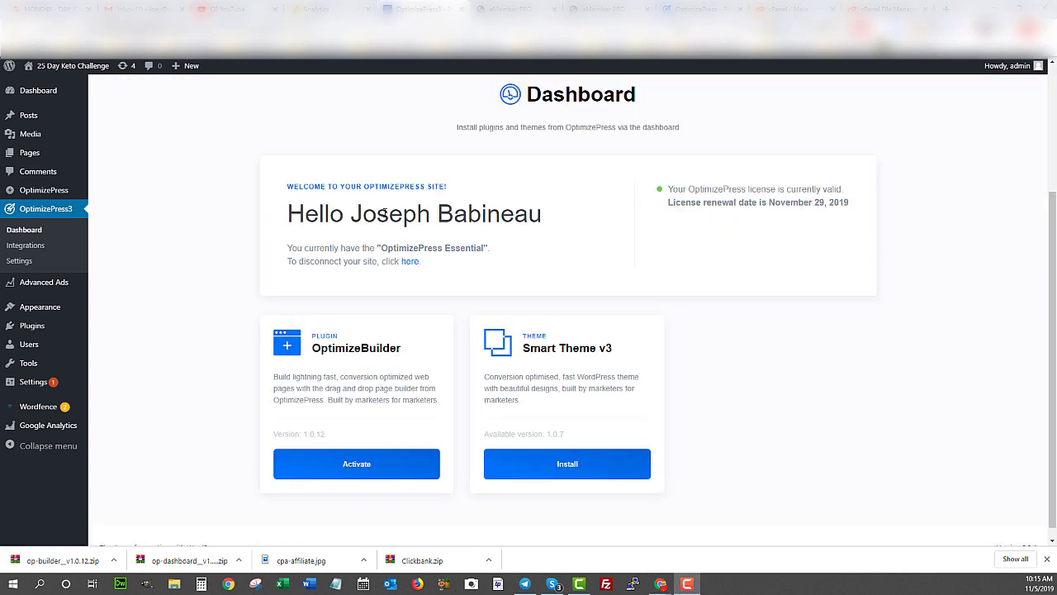
pyautogui.scroll(-1, 289, 224)
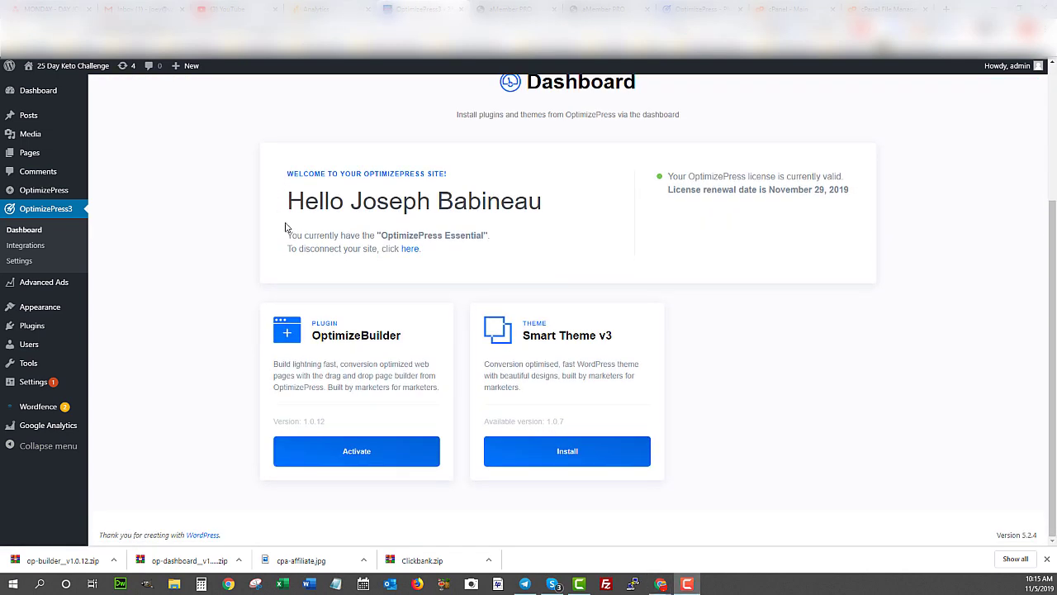
pyautogui.click(352, 453)
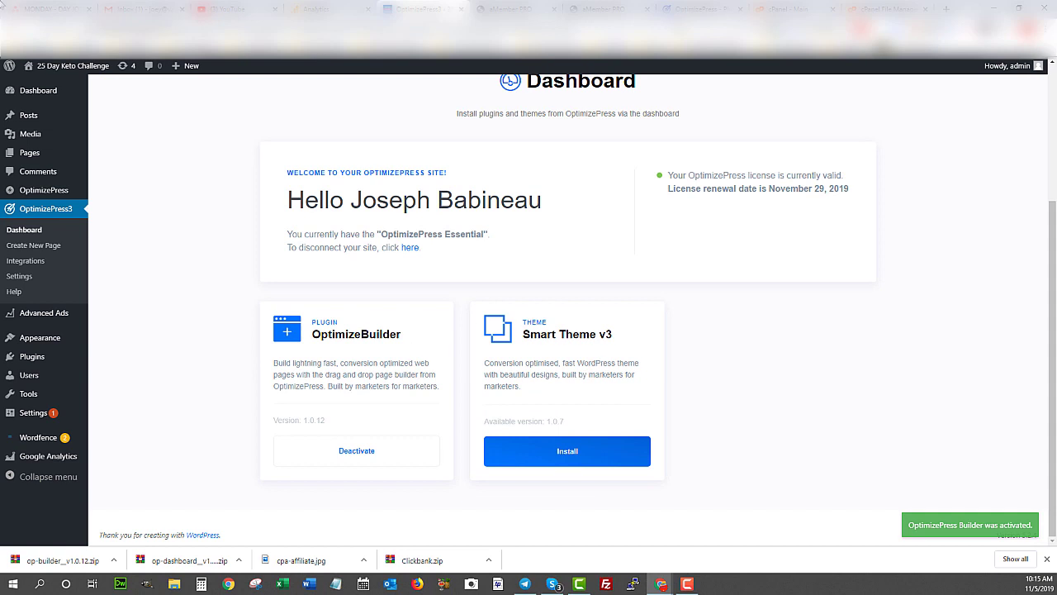
pyautogui.moveTo(60, 76)
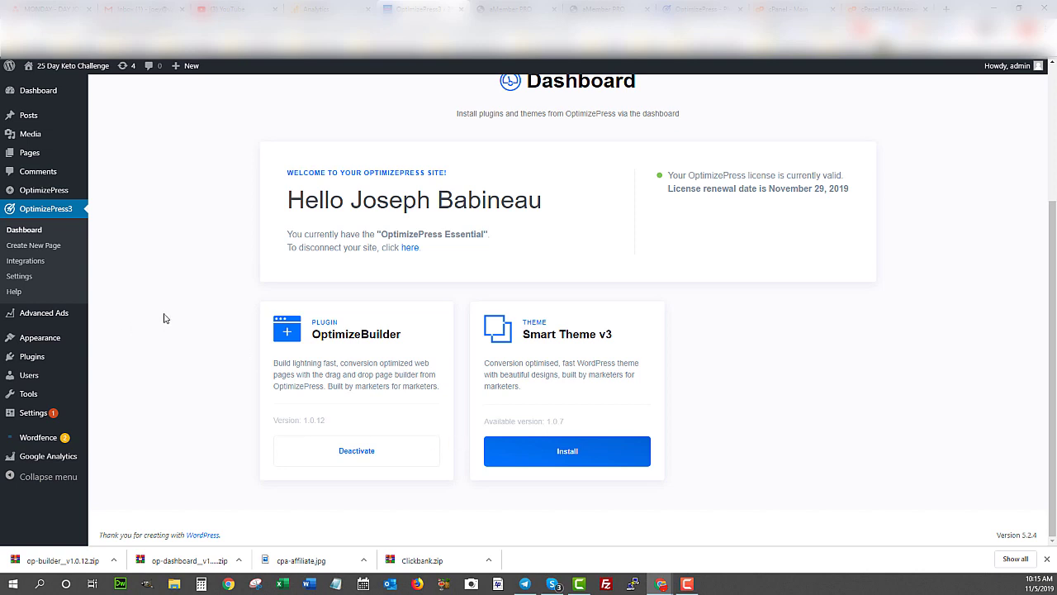
# - Go to OptimizePress3 Create New Page, then switch to its Integrations page
pyautogui.click(24, 247)
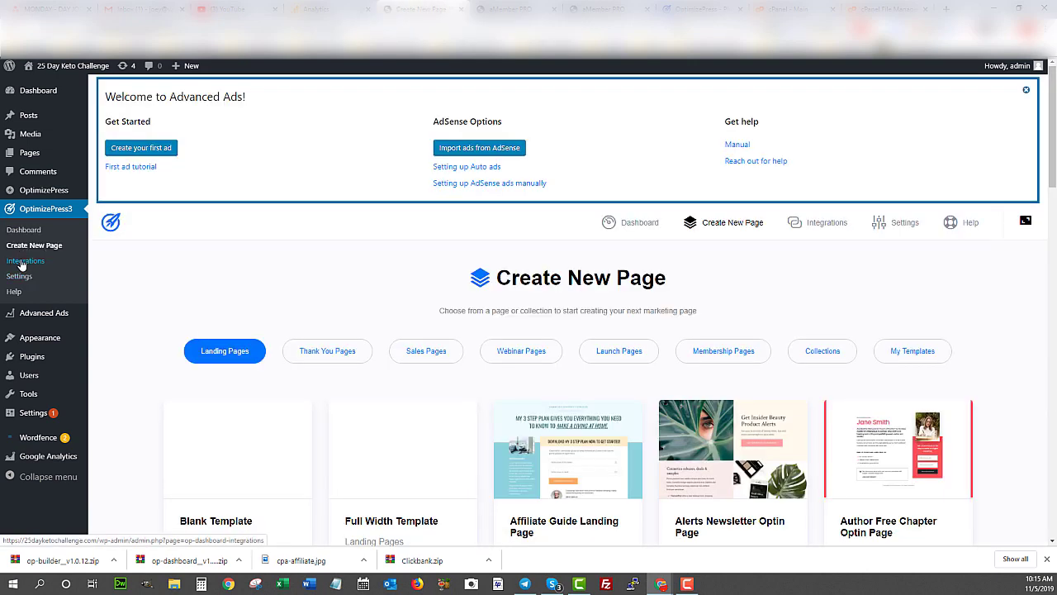
pyautogui.moveTo(40, 196)
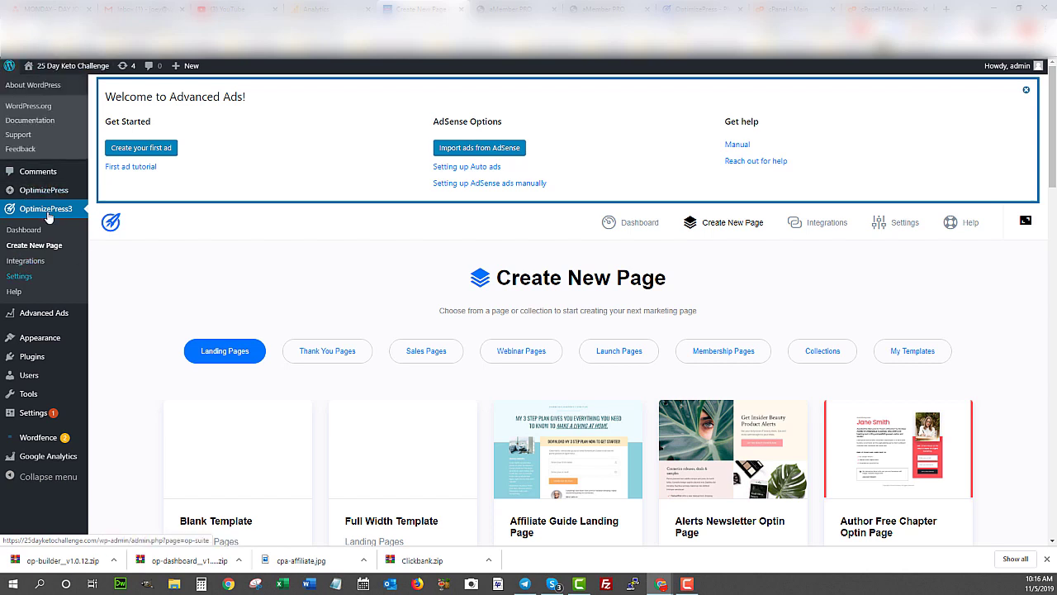
pyautogui.click(25, 261)
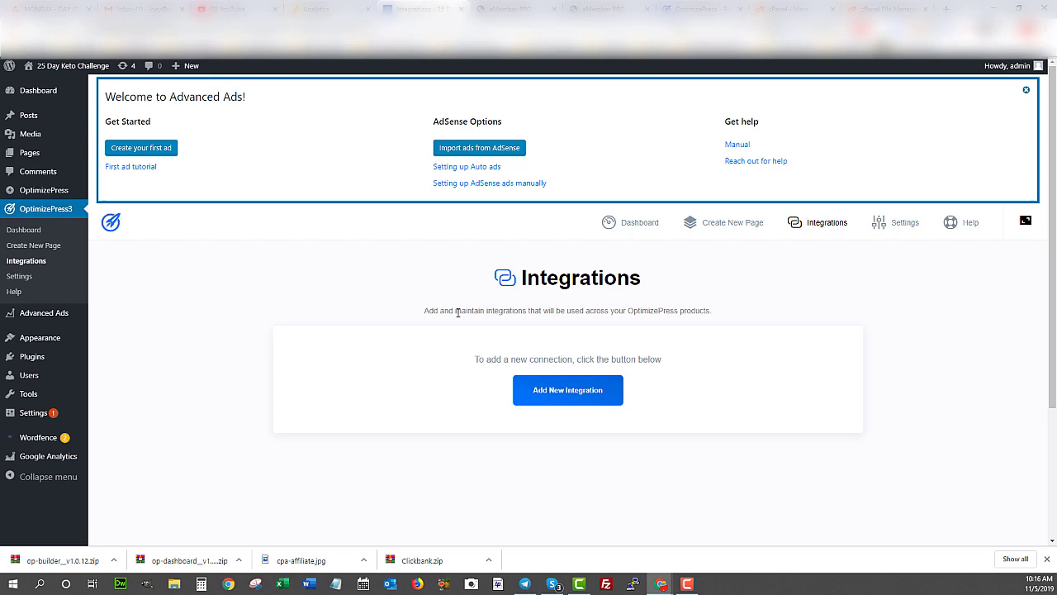
# - Add a new integration by connecting the Aweber service from the services list
pyautogui.click(545, 396)
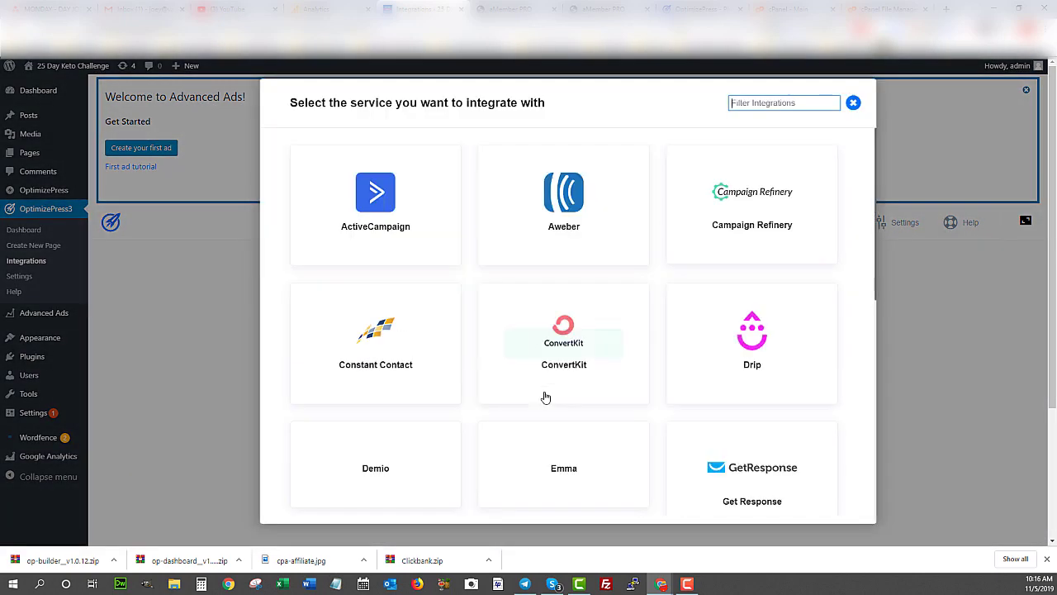
pyautogui.moveTo(597, 168)
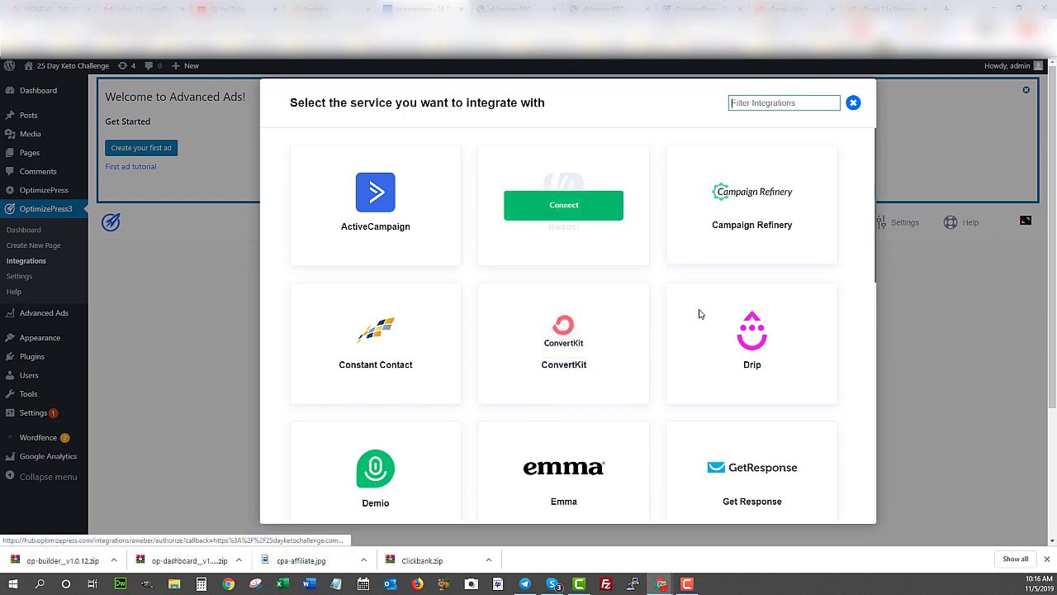
pyautogui.scroll(-7, 537, 350)
pyautogui.scroll(7, 529, 353)
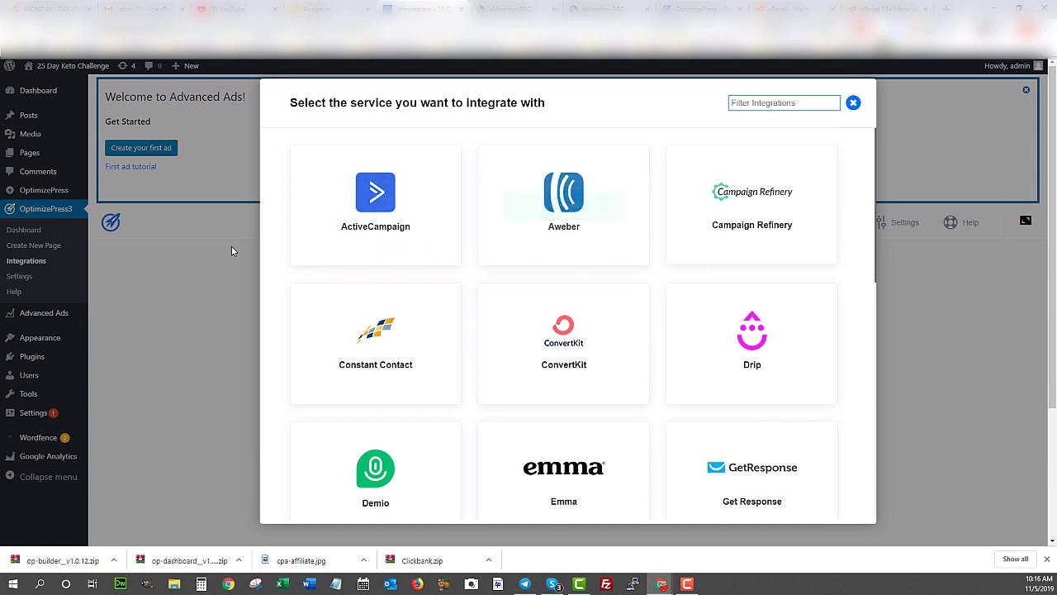
pyautogui.moveTo(628, 212)
pyautogui.click(562, 213)
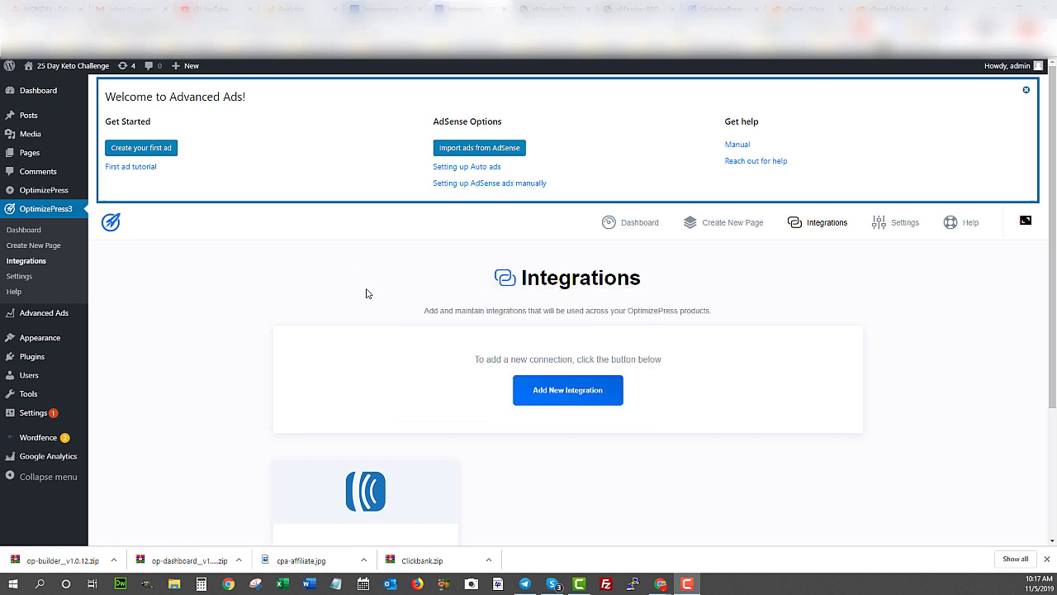
pyautogui.scroll(-2, 311, 332)
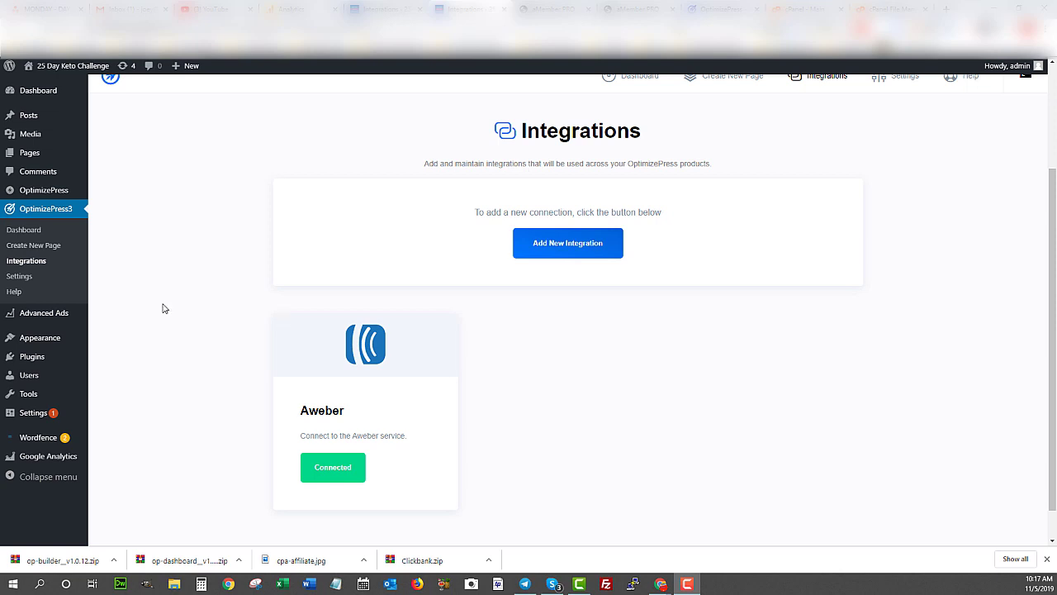
# - Open Create New Page and scroll through the Landing Pages templates such as Affiliate Guide
pyautogui.click(20, 246)
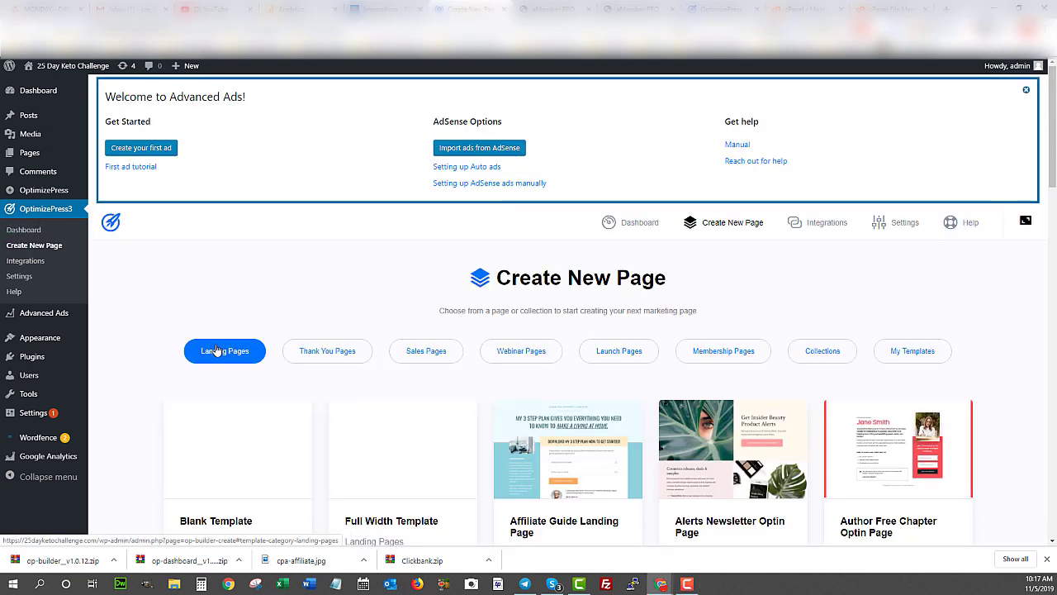
pyautogui.scroll(-4, 465, 385)
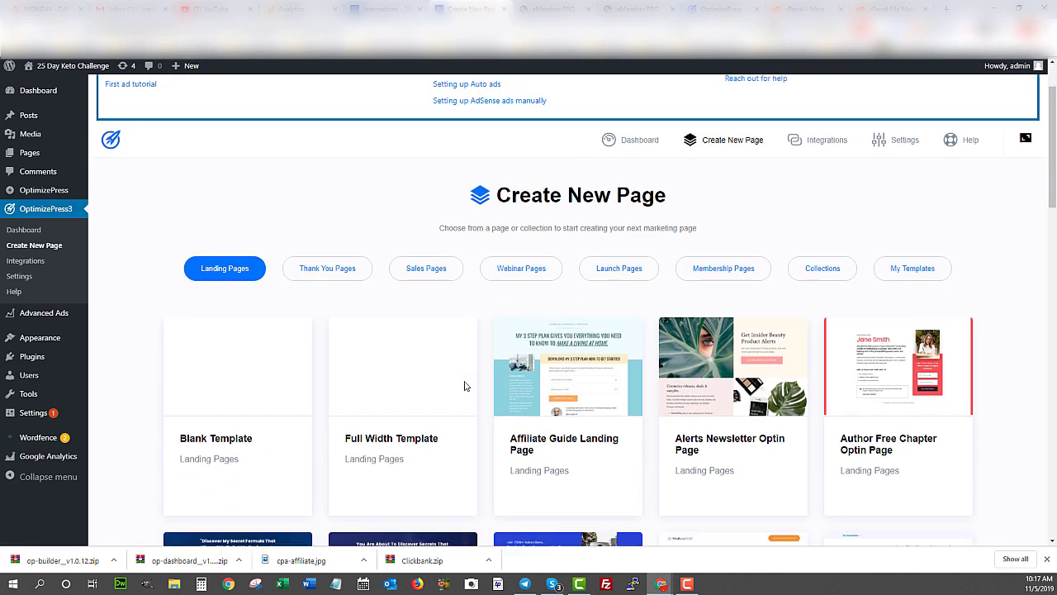
pyautogui.scroll(-10, 410, 397)
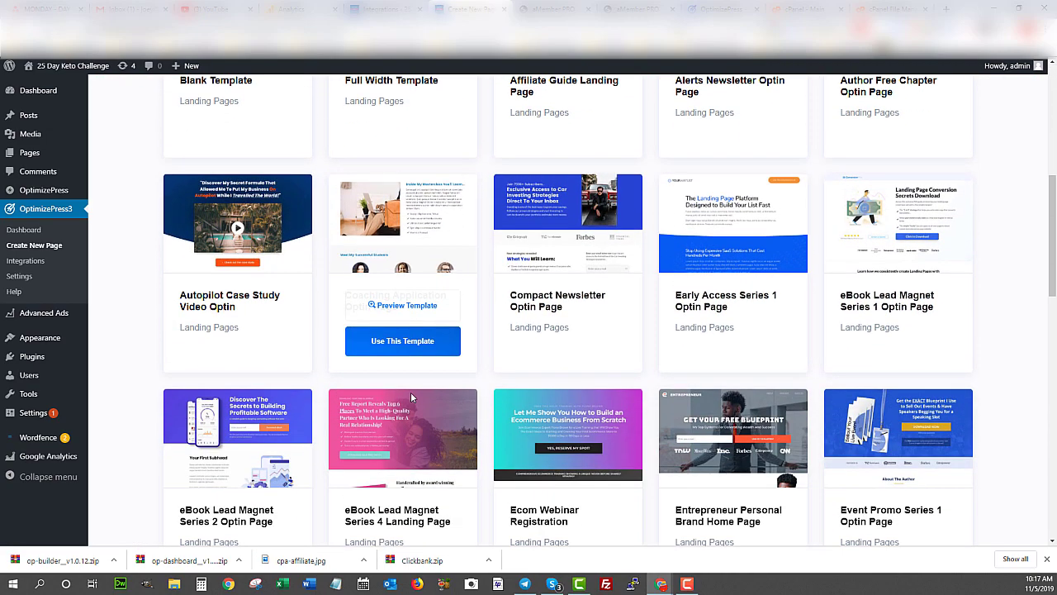
pyautogui.scroll(-4, 411, 397)
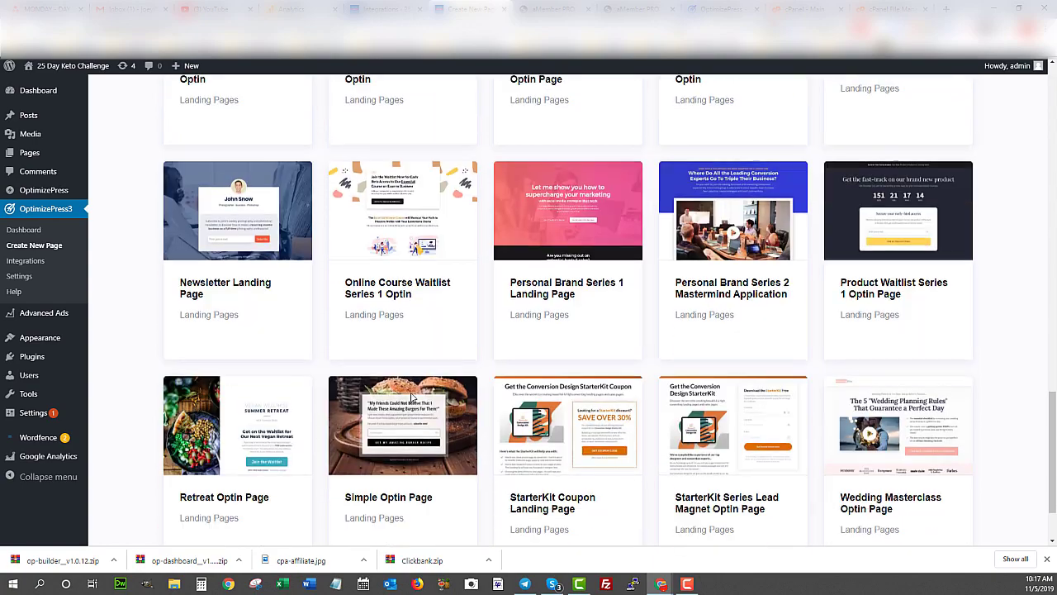
pyautogui.scroll(3, 410, 397)
pyautogui.scroll(3, 410, 397)
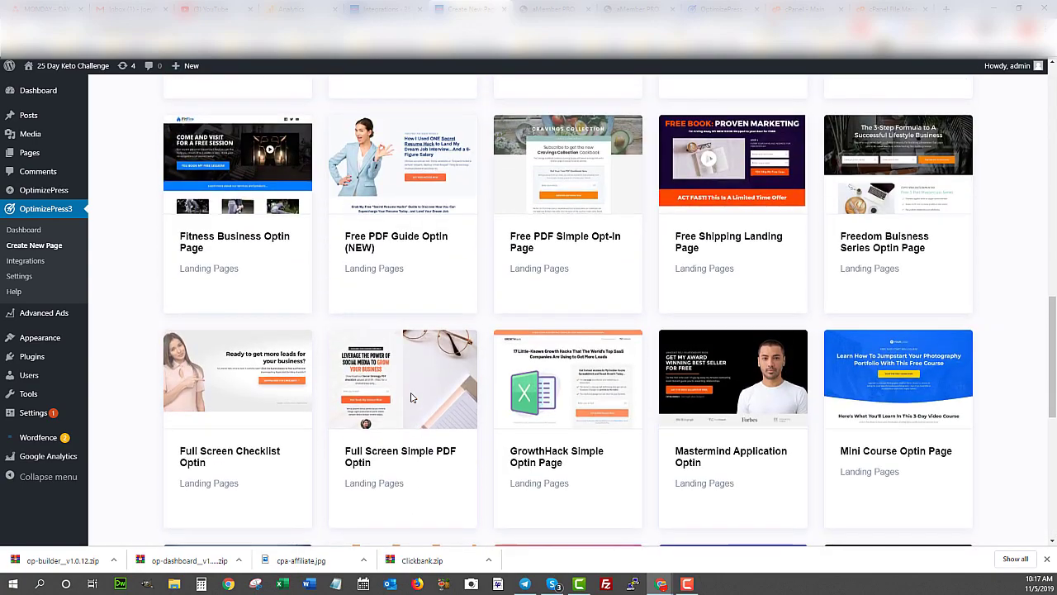
pyautogui.scroll(3, 410, 397)
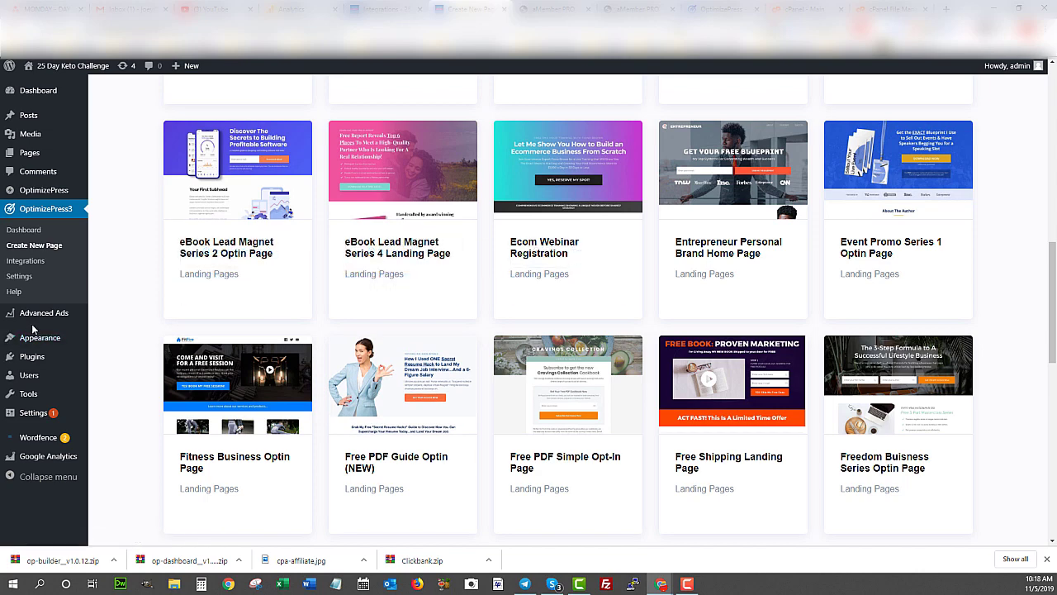
pyautogui.scroll(10, 496, 281)
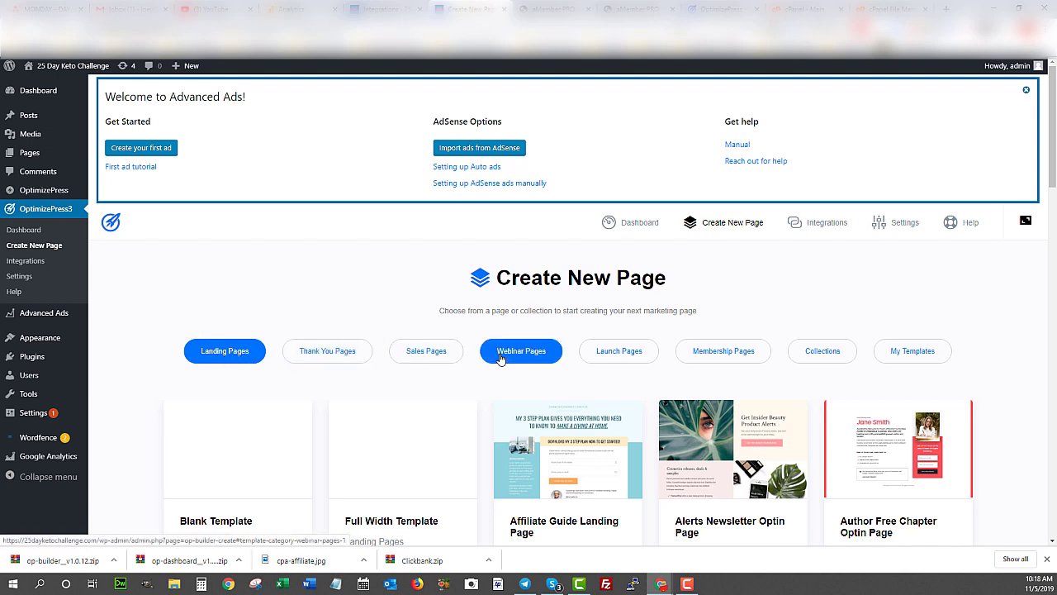
# - Scroll the template grid down to the Free PDF Simple Opt-In Page card
pyautogui.moveTo(42, 192)
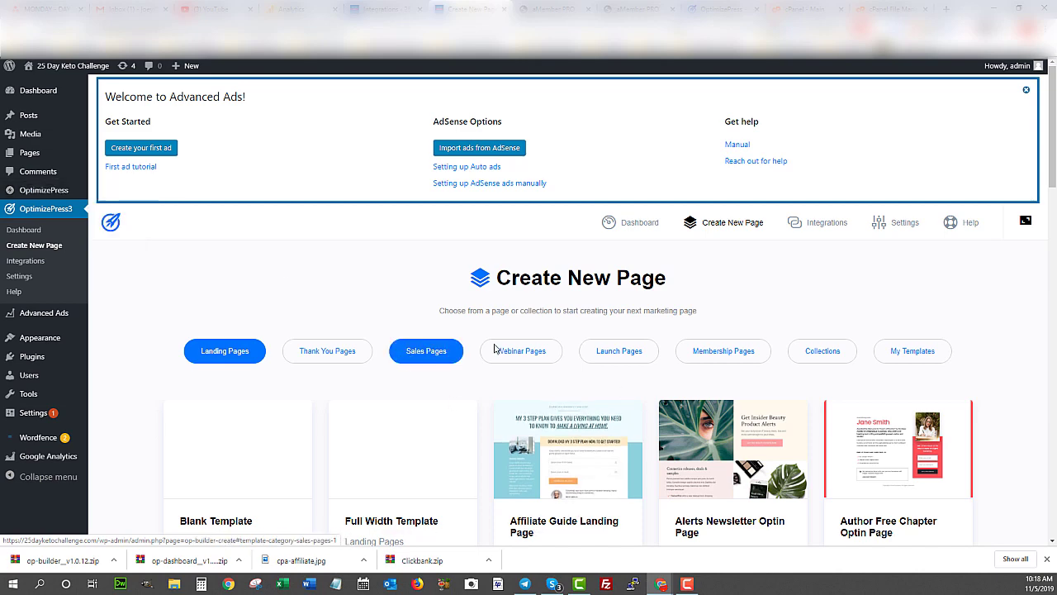
pyautogui.scroll(-3, 737, 357)
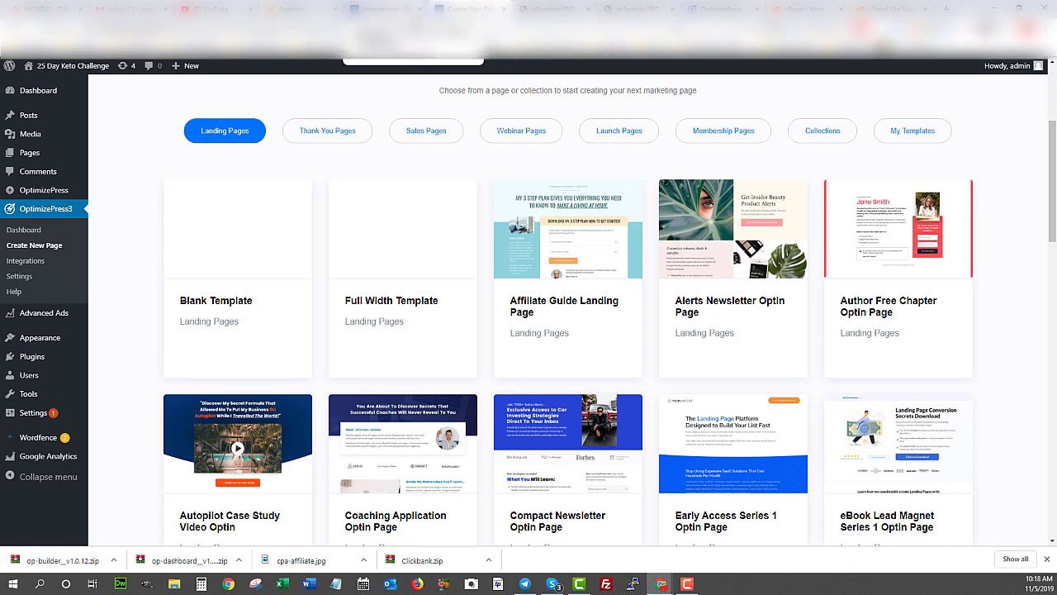
pyautogui.moveTo(348, 357)
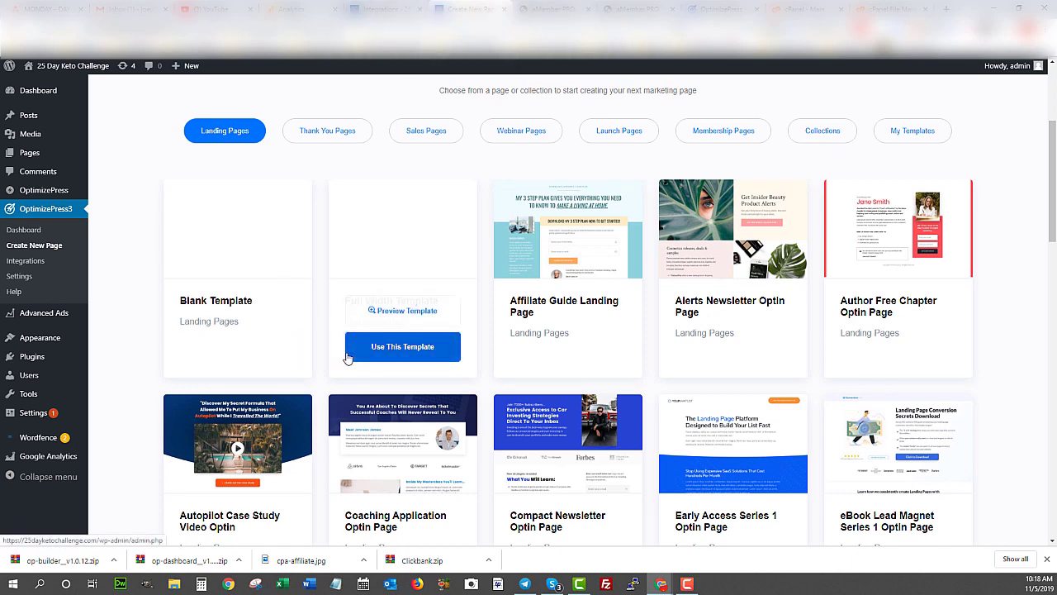
pyautogui.scroll(-2, 409, 303)
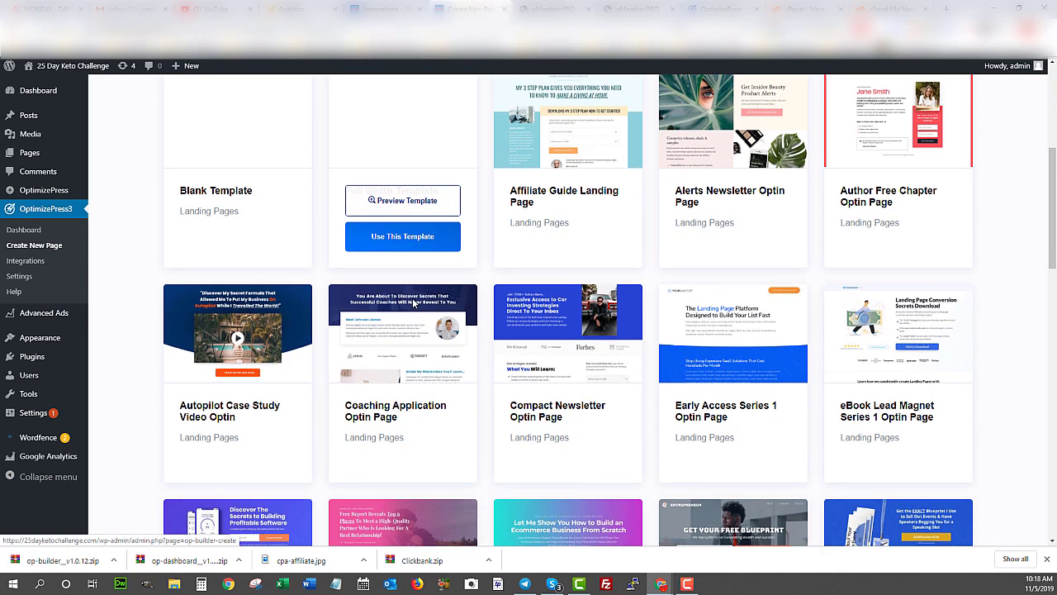
pyautogui.scroll(-2, 408, 303)
pyautogui.scroll(8, 586, 252)
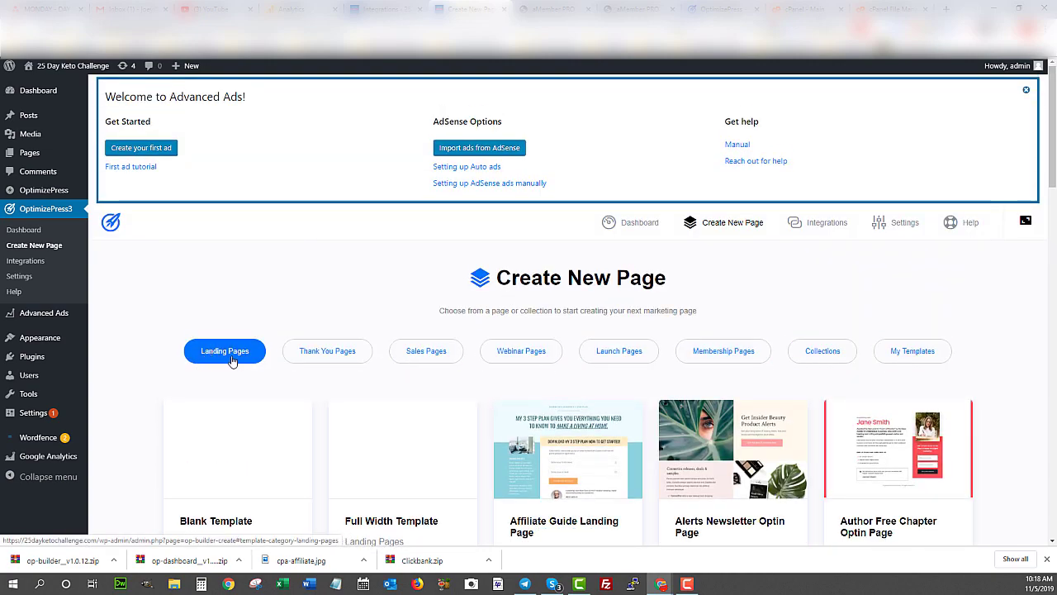
pyautogui.scroll(-2, 233, 361)
pyautogui.scroll(-3, 233, 362)
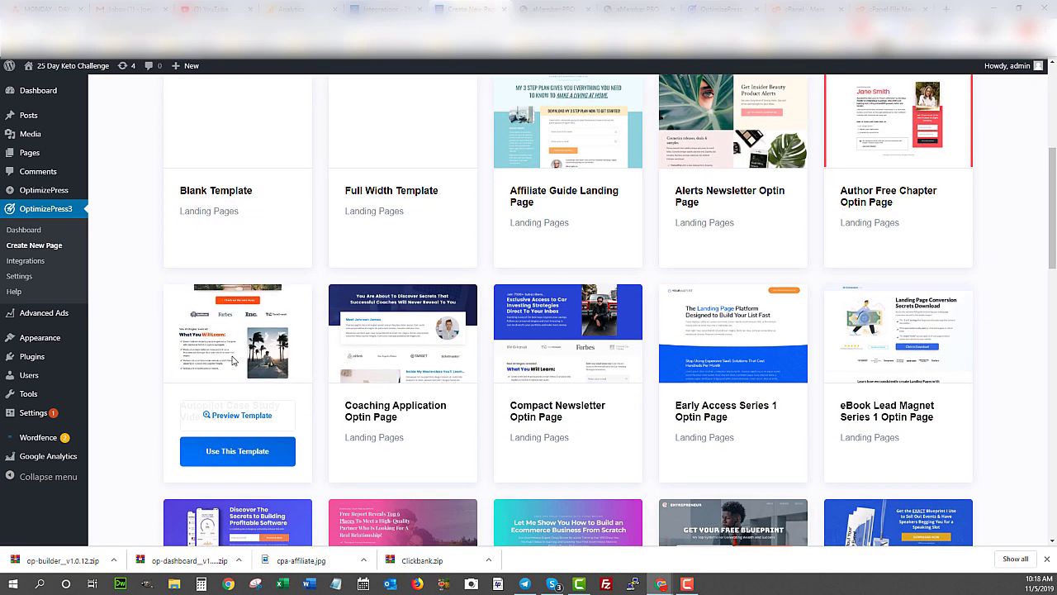
pyautogui.scroll(-1, 468, 390)
pyautogui.scroll(-1, 468, 391)
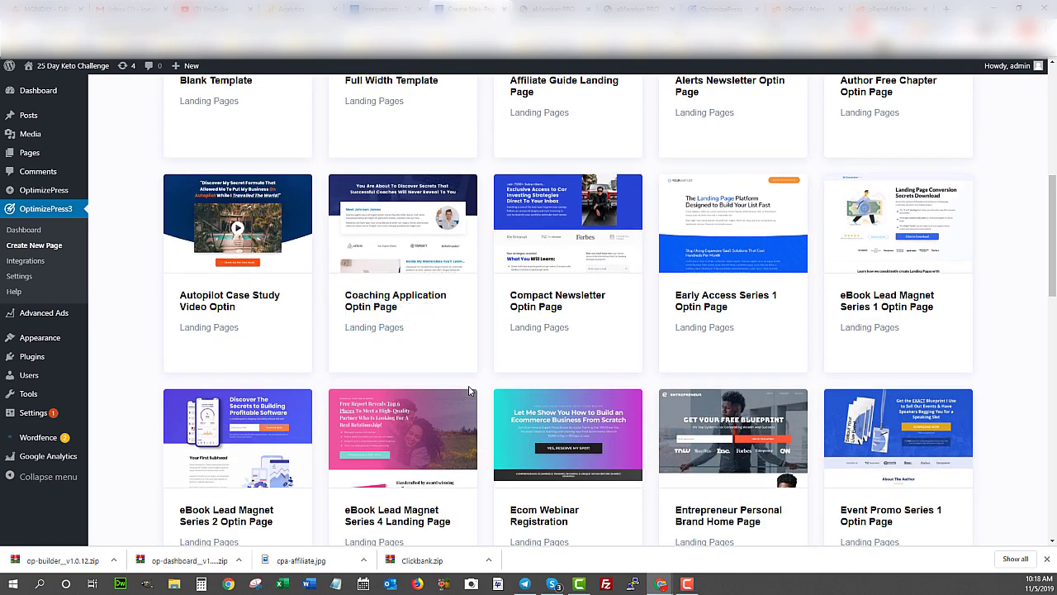
pyautogui.moveTo(760, 429)
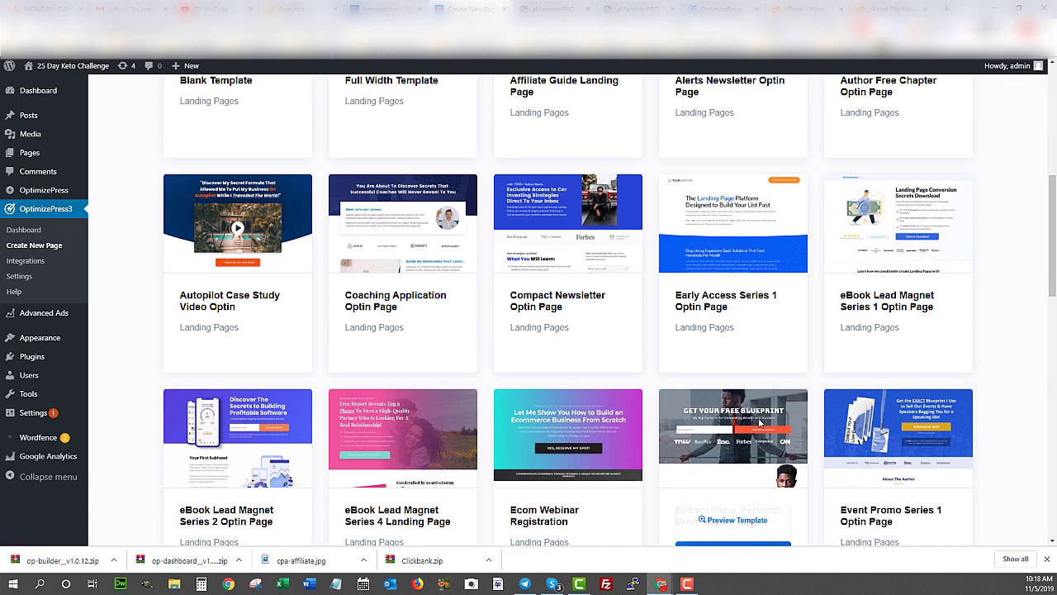
pyautogui.moveTo(440, 419)
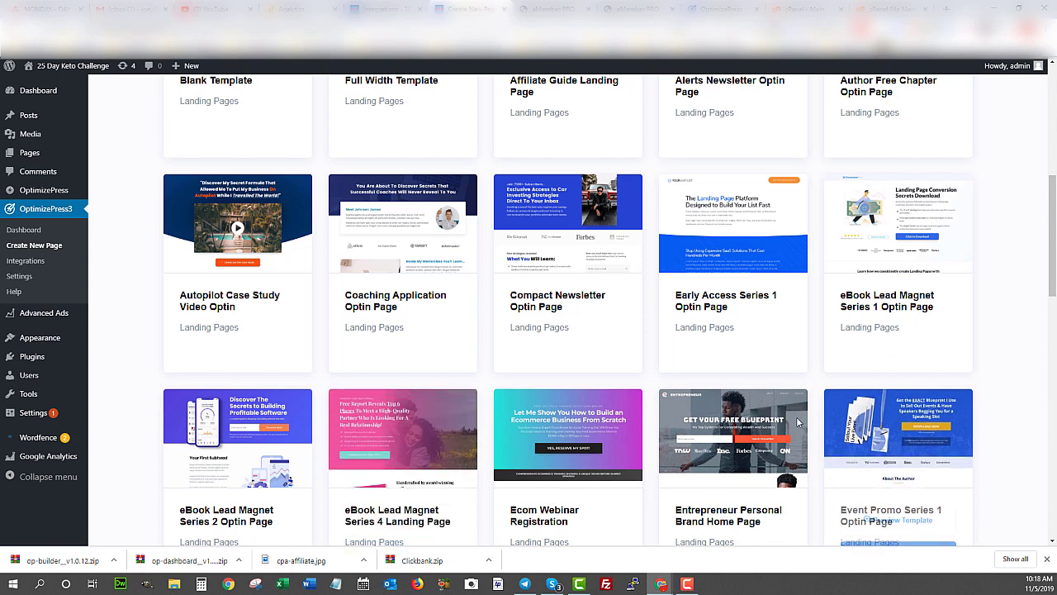
pyautogui.moveTo(816, 401)
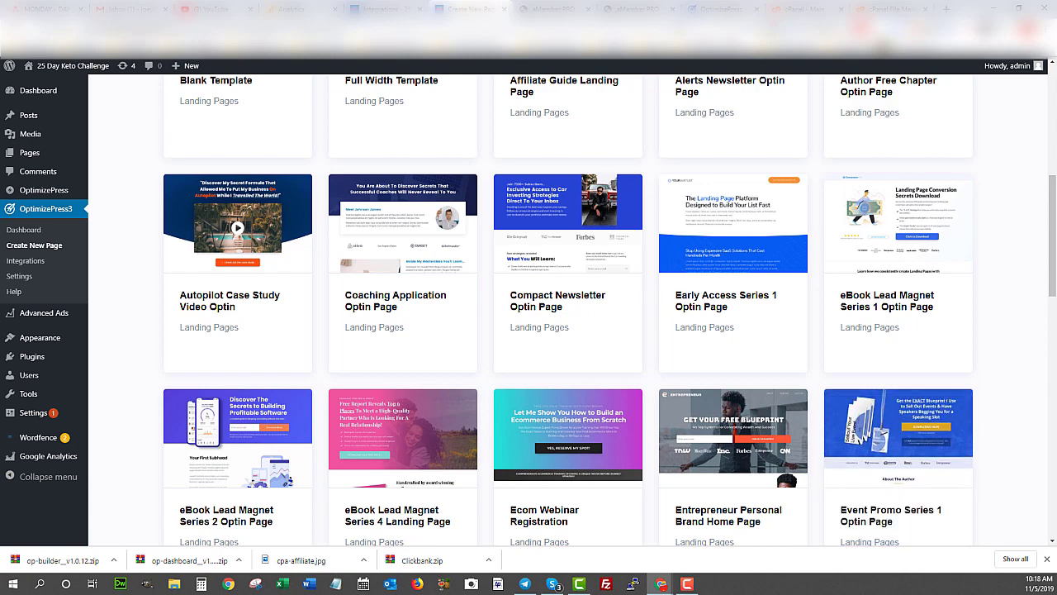
pyautogui.scroll(-3, 568, 306)
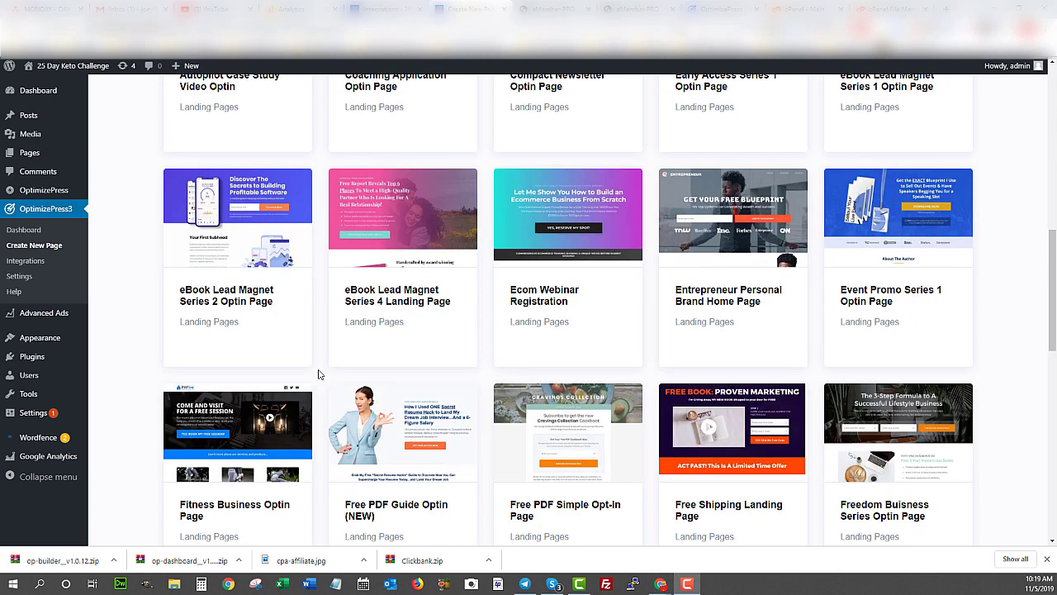
pyautogui.moveTo(512, 405)
pyautogui.scroll(-2, 512, 405)
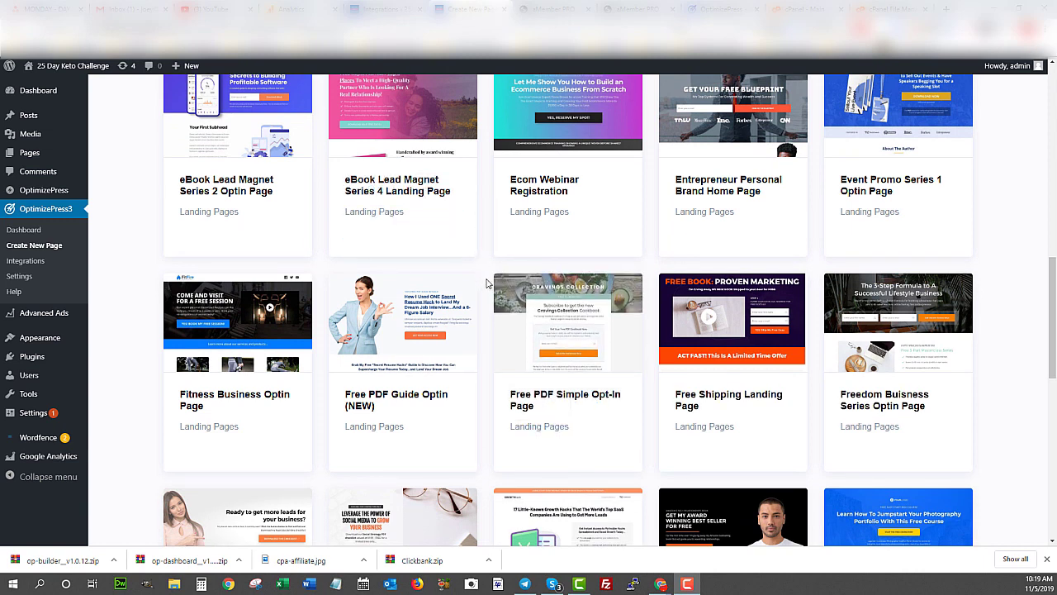
pyautogui.moveTo(495, 288)
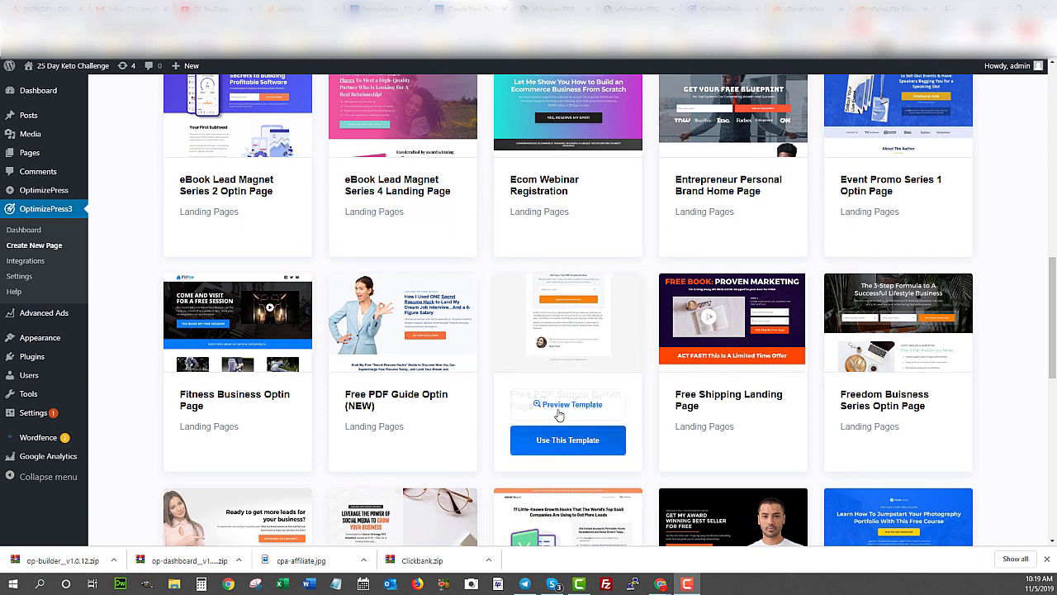
# - Create a new page titled 'Keto Challenge' from the Free PDF Simple Opt-In template
pyautogui.click(553, 443)
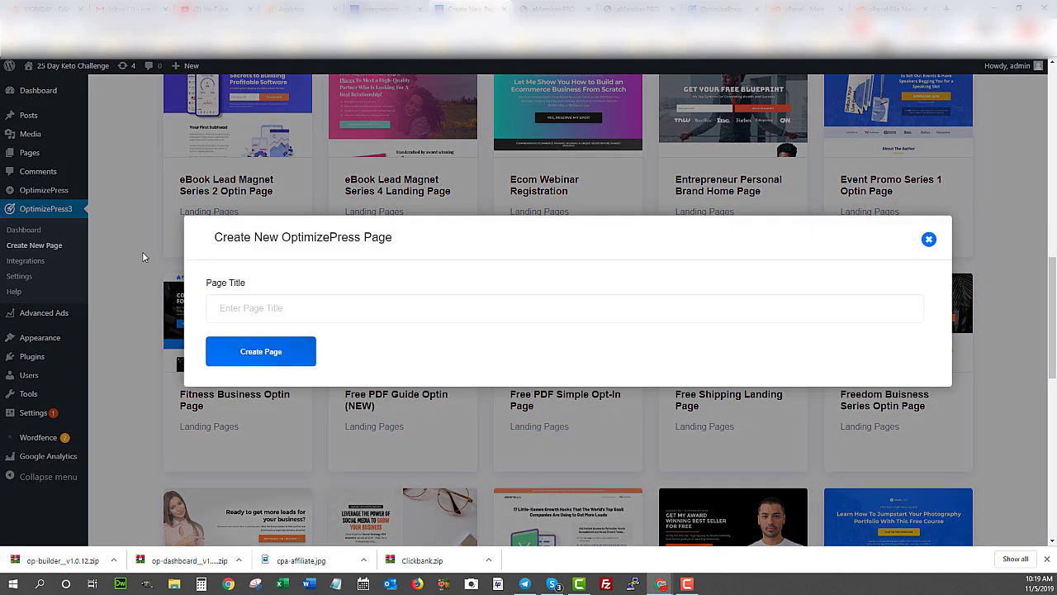
pyautogui.click(234, 317)
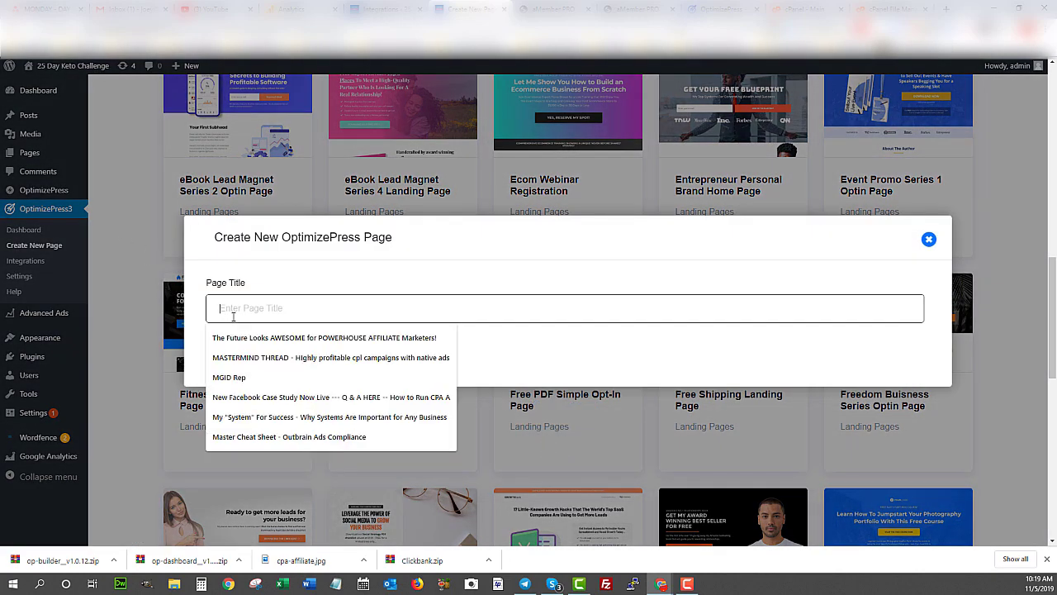
pyautogui.write('Ke')
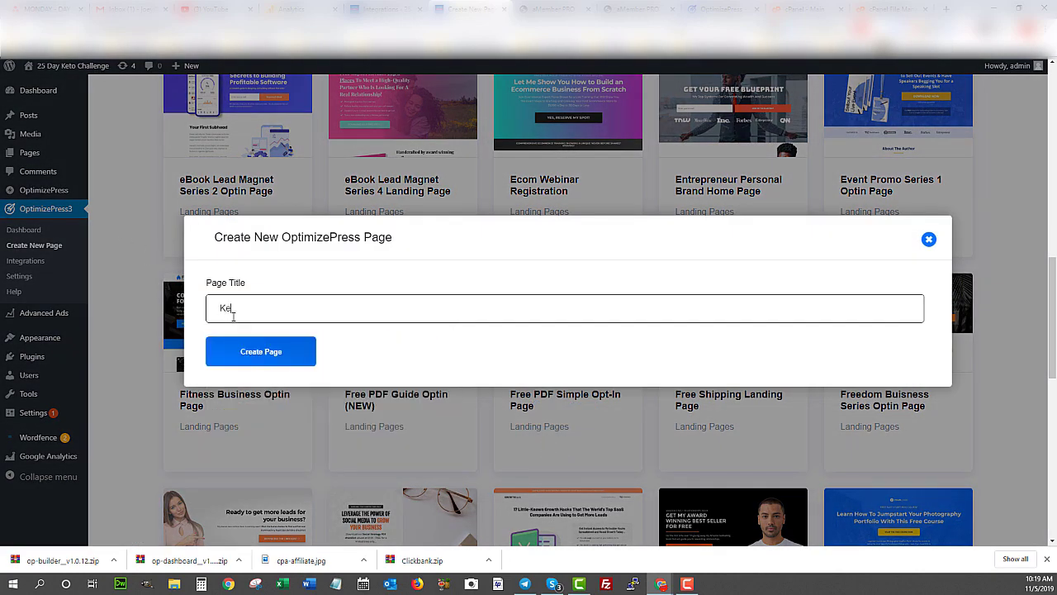
pyautogui.write('to Challenge')
pyautogui.click(276, 358)
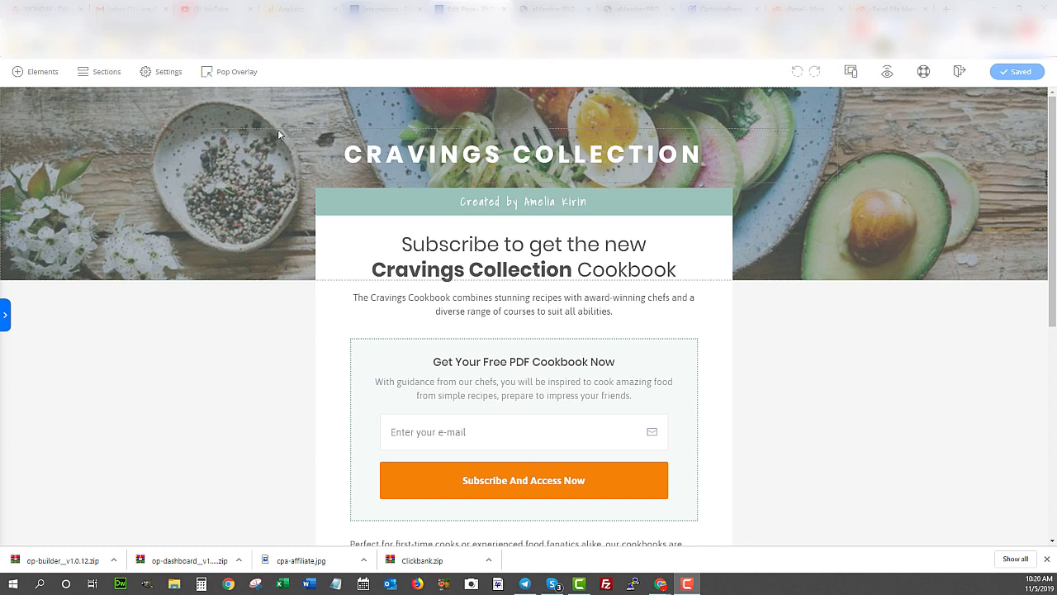
# - Browse the Elements panel's list of page elements, then collapse and reopen the panel
pyautogui.click(14, 73)
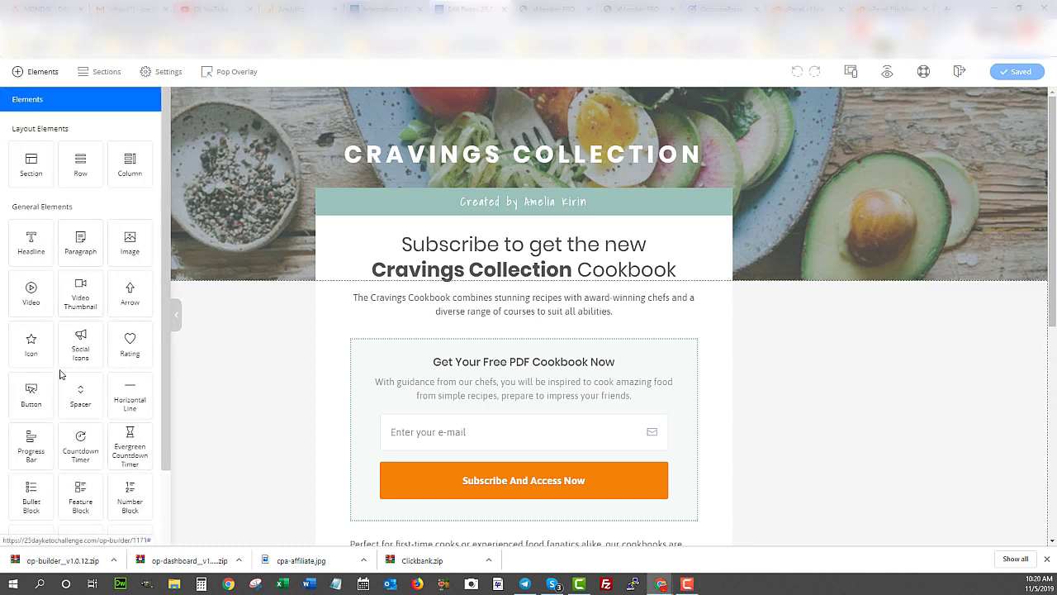
pyautogui.scroll(-1, 78, 413)
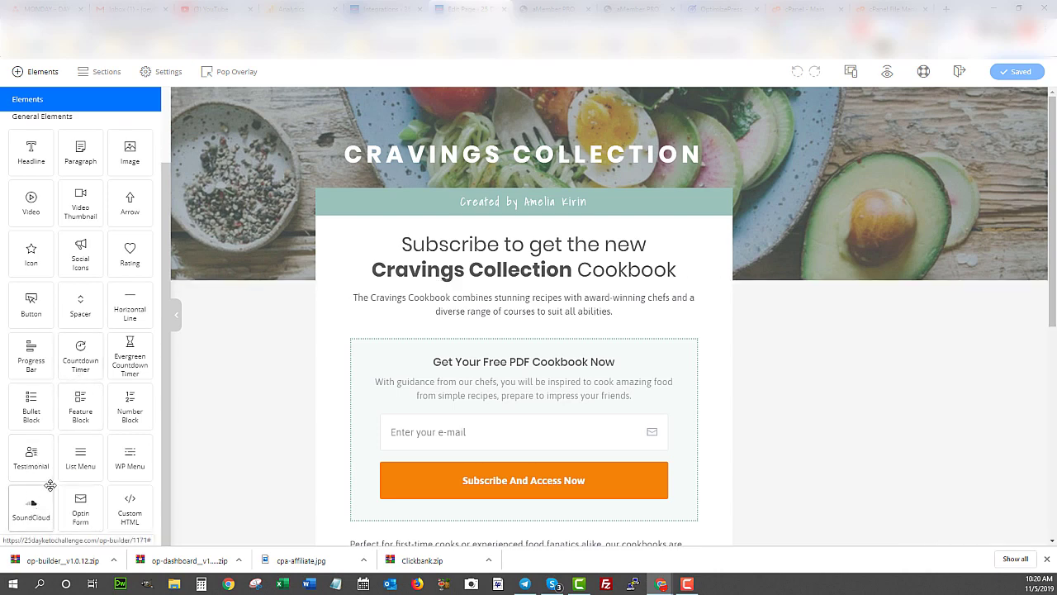
pyautogui.scroll(2, 42, 487)
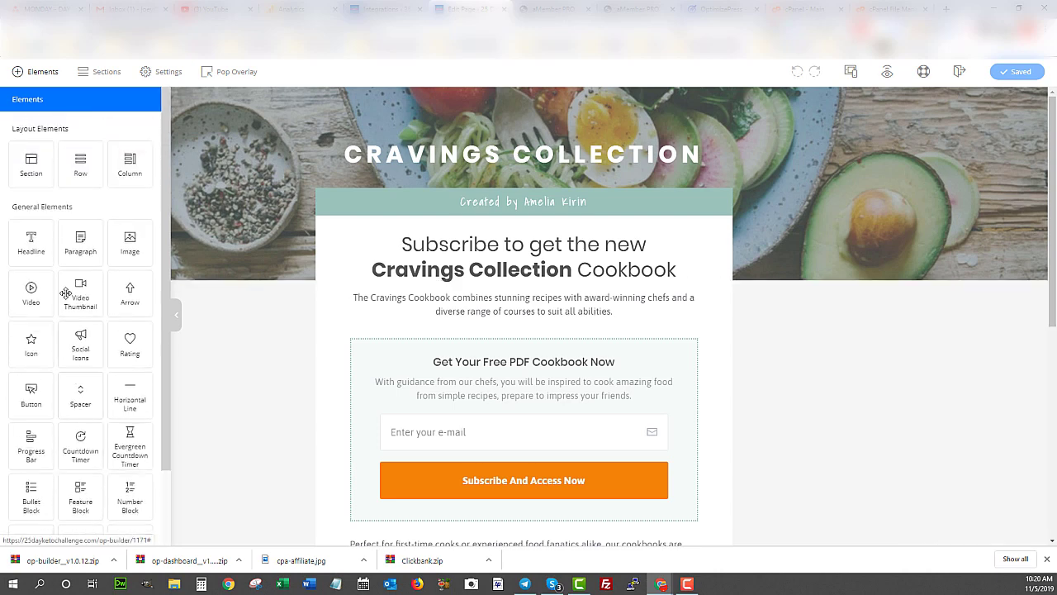
pyautogui.click(177, 320)
pyautogui.click(33, 71)
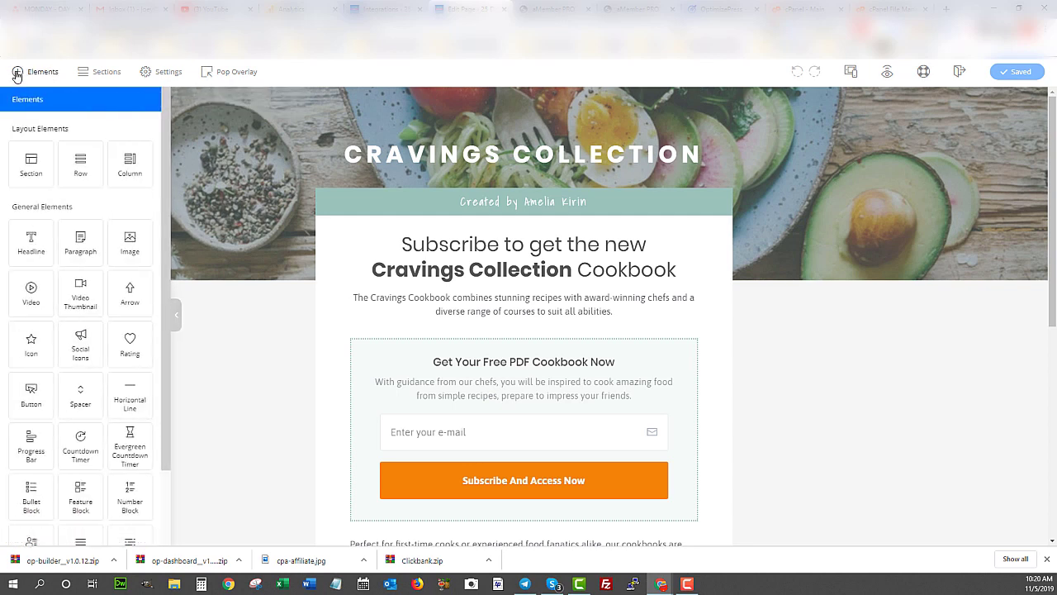
# - Look through the Sections templates, then show the page Settings: OP3 - Blank Template, Draft
pyautogui.click(104, 72)
pyautogui.scroll(-3, 76, 285)
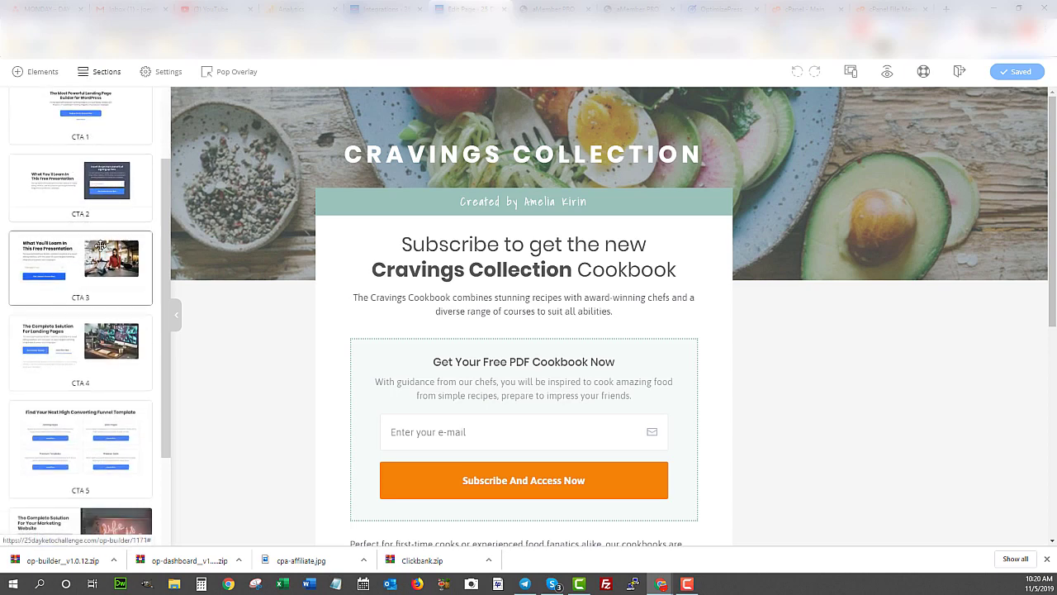
pyautogui.scroll(-3, 90, 304)
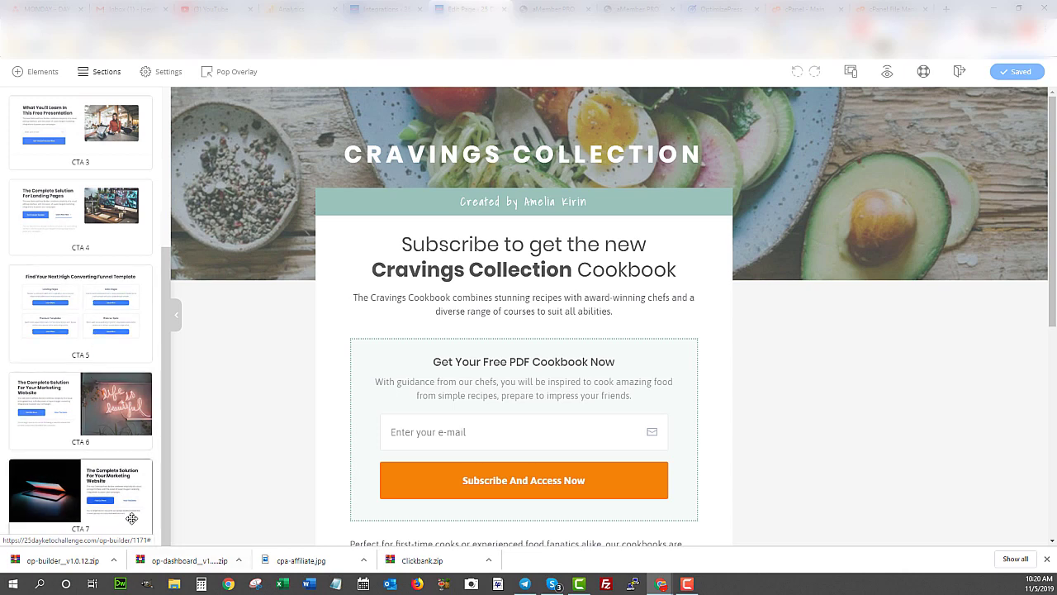
pyautogui.scroll(7, 110, 256)
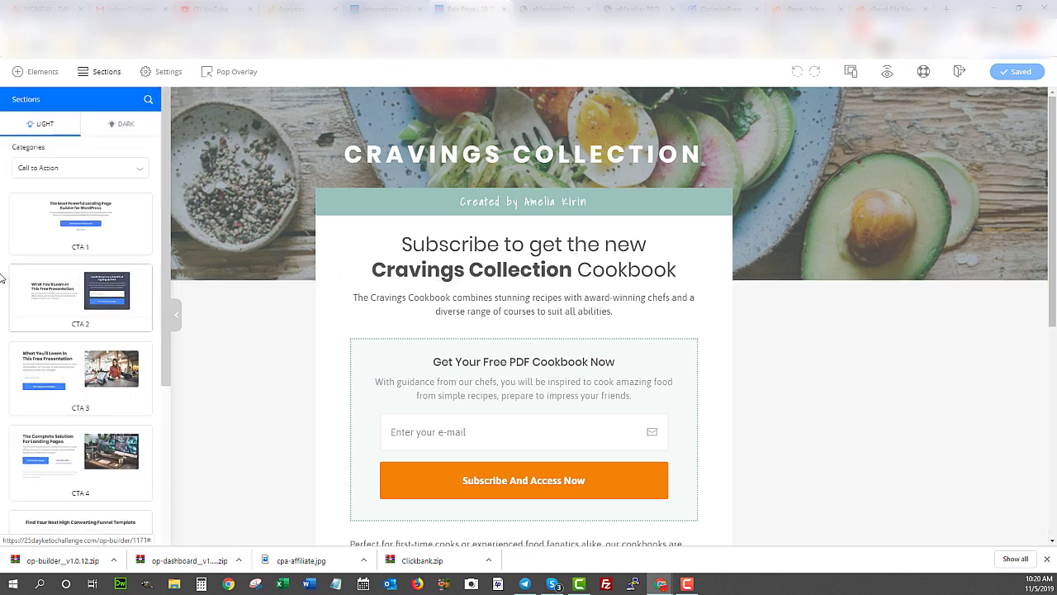
pyautogui.click(163, 72)
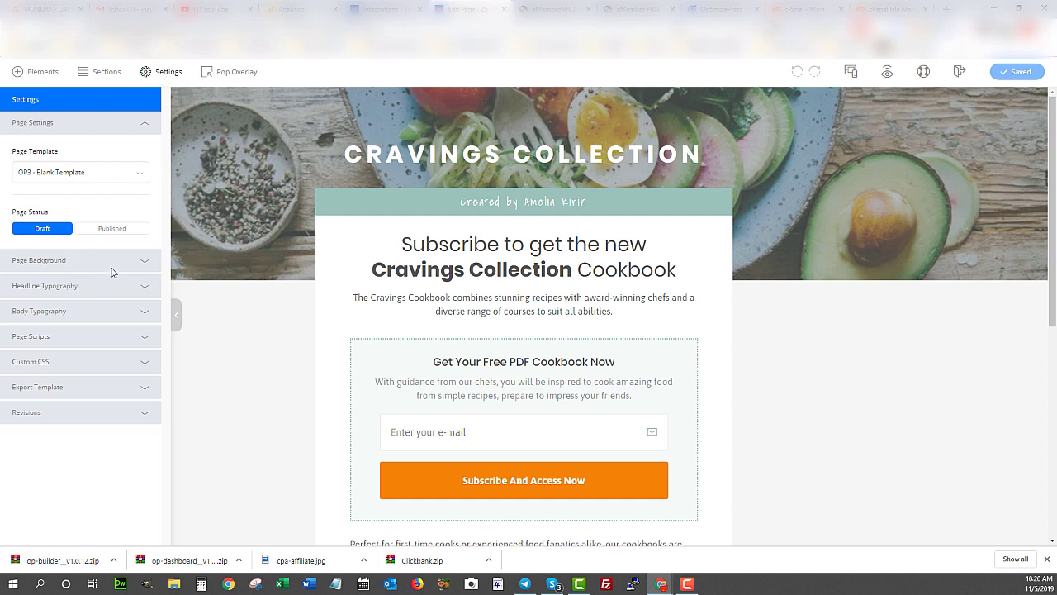
# - Check Page Background, then expand Body Typography to see the Asap font at size 18
pyautogui.click(146, 262)
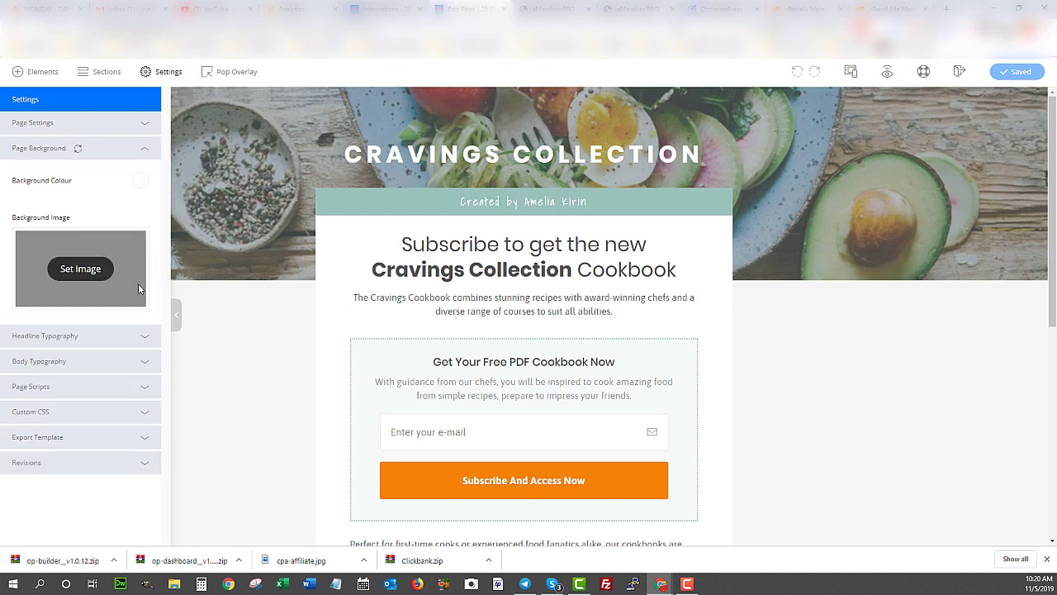
pyautogui.click(145, 151)
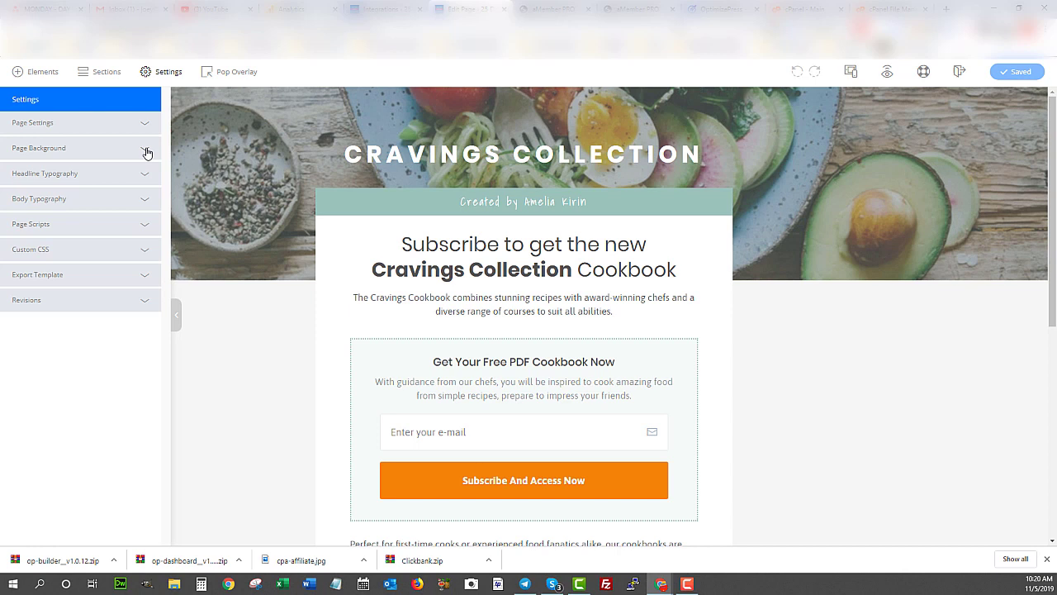
pyautogui.click(141, 200)
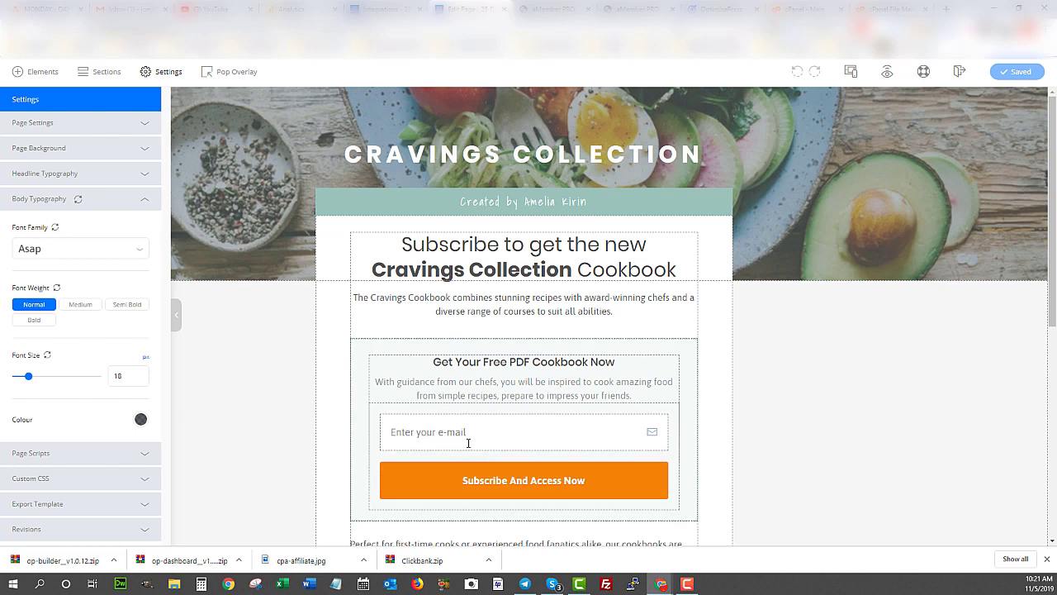
# - Glance at the Integrations tab, then return to the editor and select the CRAVINGS COLLECTION headline
pyautogui.click(378, 8)
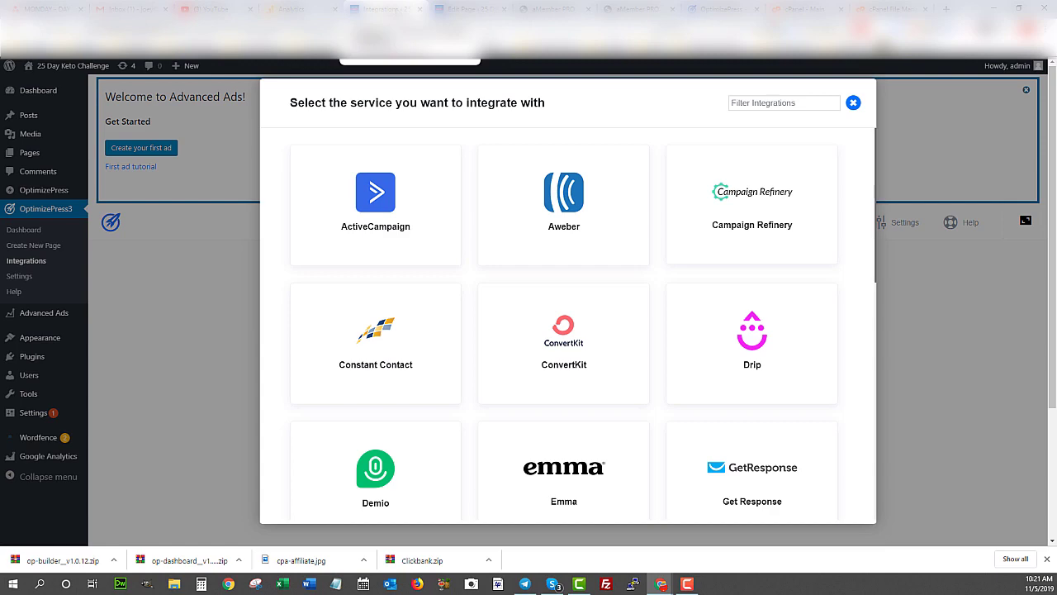
pyautogui.click(461, 8)
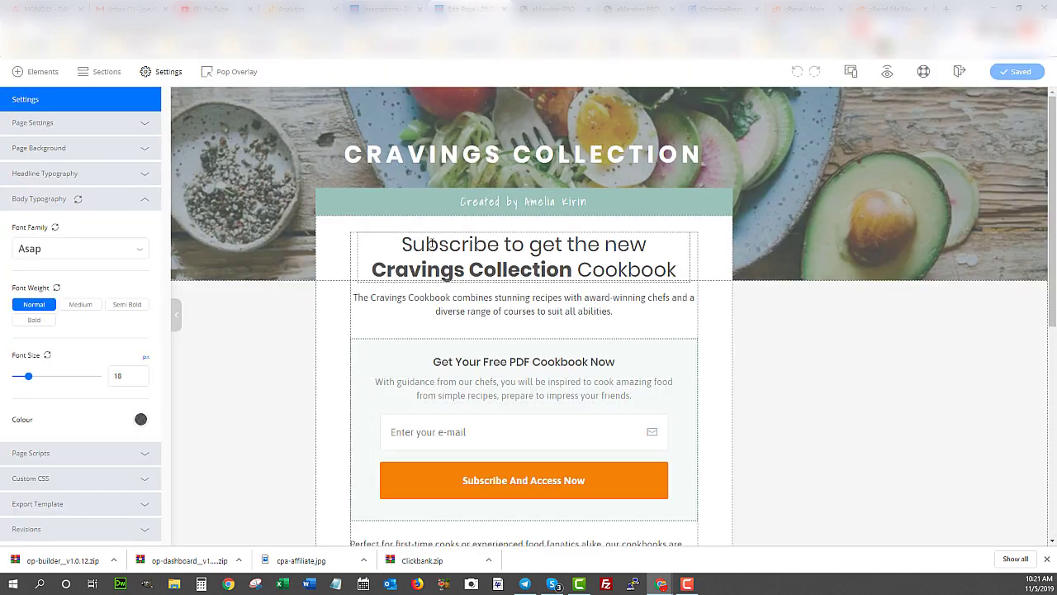
pyautogui.click(525, 161)
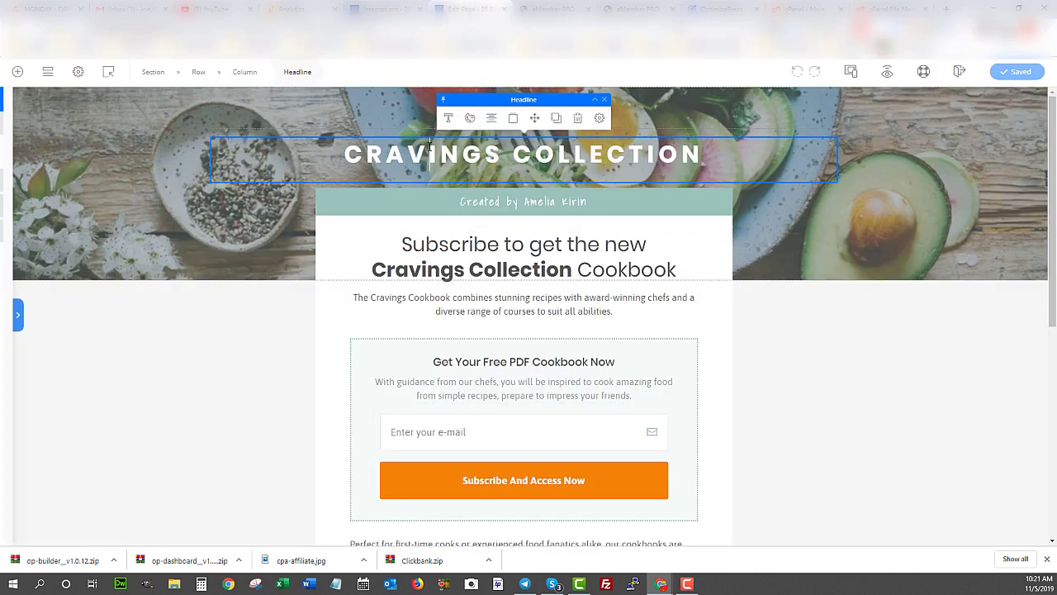
# - Change the hero headline from CRAVINGS COLLECTION to 'LOSE', then switch to the Integrations tab
pyautogui.doubleClick(525, 166)
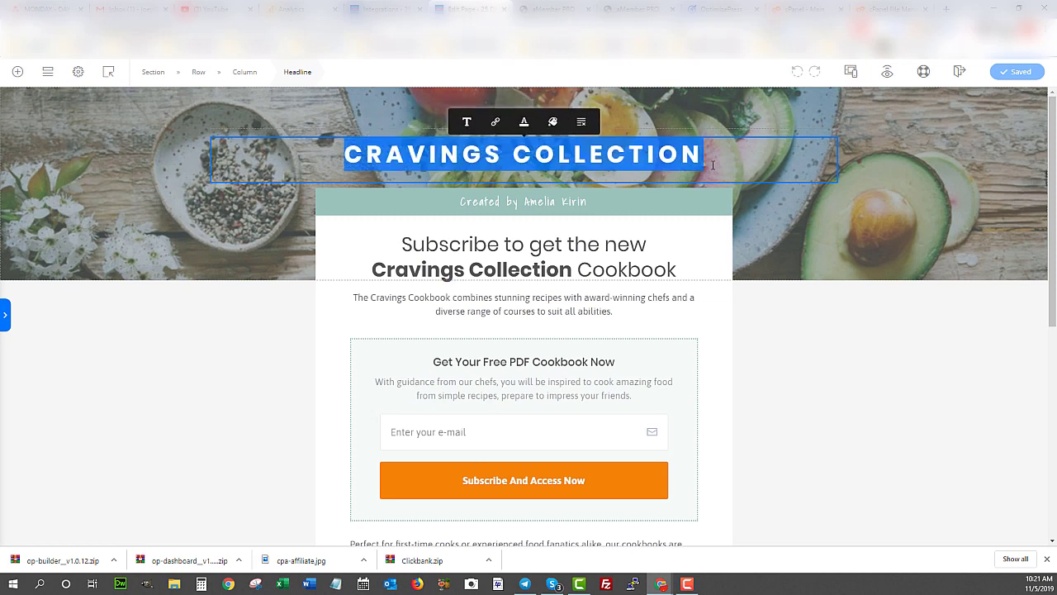
pyautogui.write('LOSER')
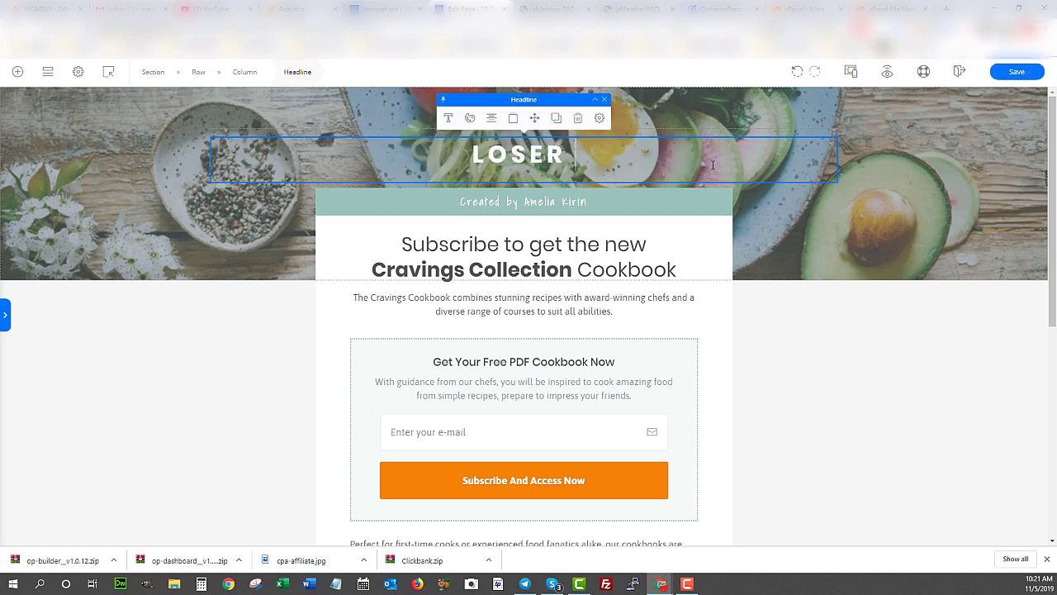
pyautogui.press('BackSpace')
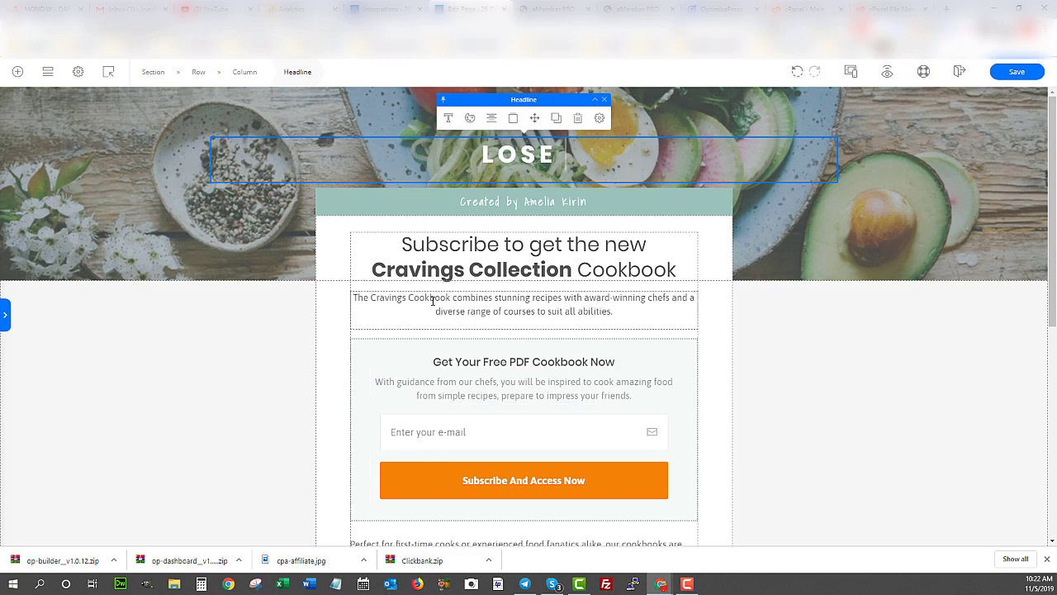
pyautogui.scroll(-7, 323, 332)
pyautogui.scroll(7, 522, 435)
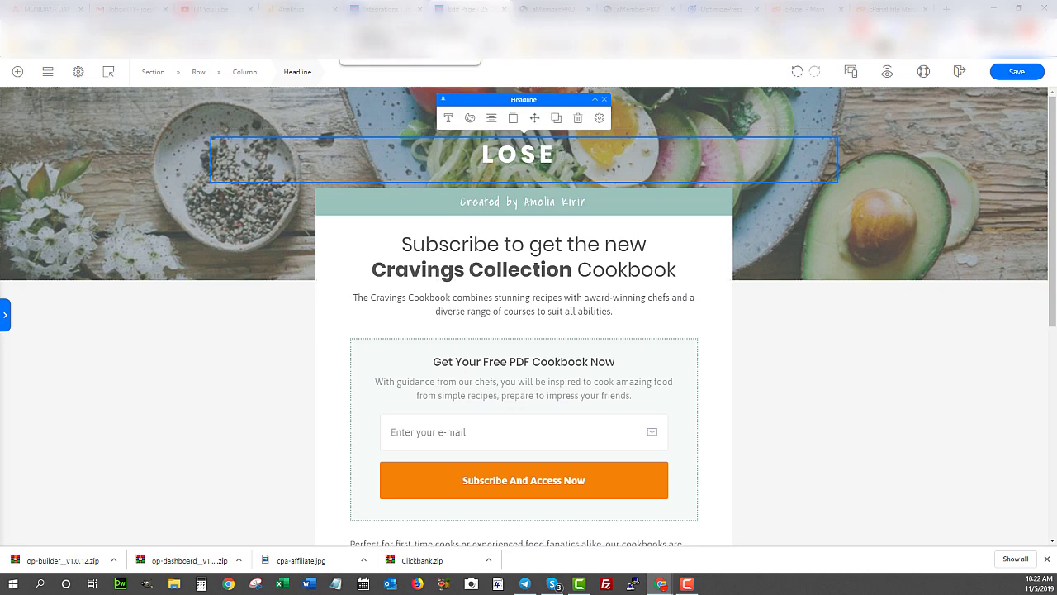
pyautogui.click(380, 8)
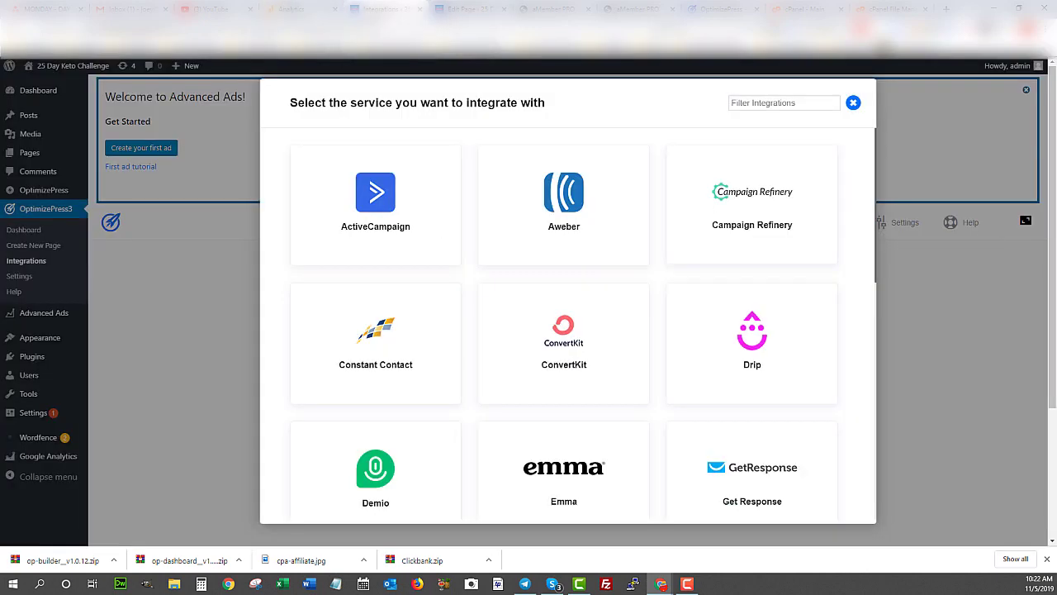
# - Load the live keto challenge landing page and select its top headline text
pyautogui.click(513, 71)
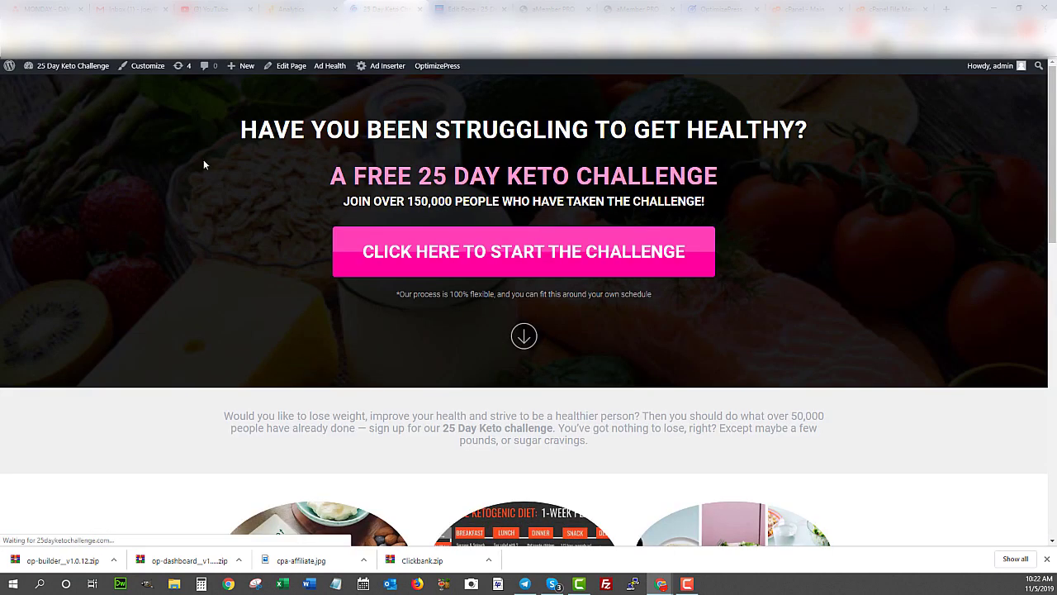
pyautogui.moveTo(239, 130); pyautogui.dragTo(612, 130)
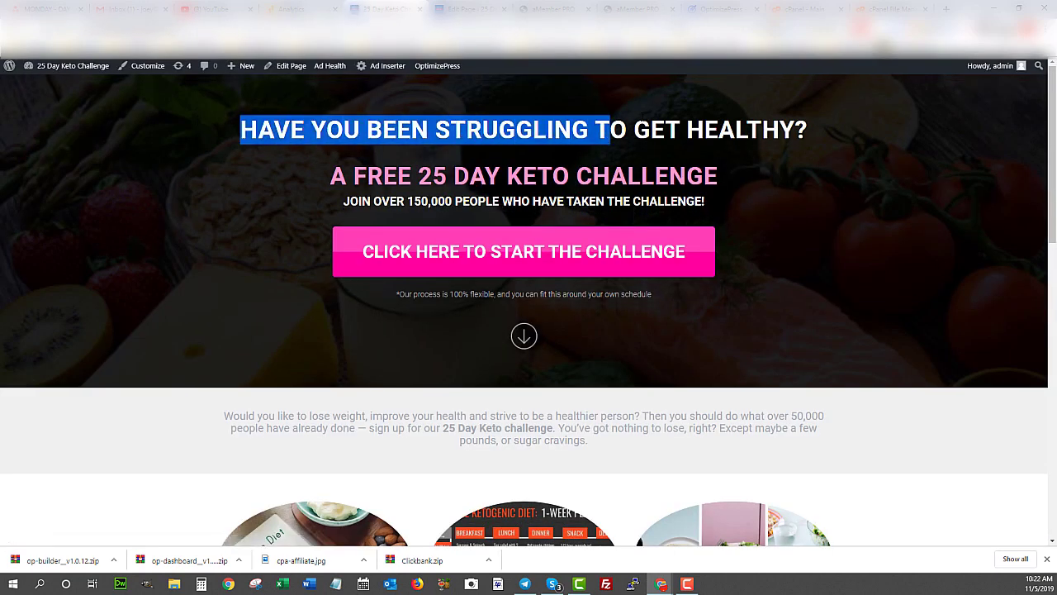
pyautogui.tripleClick(784, 117)
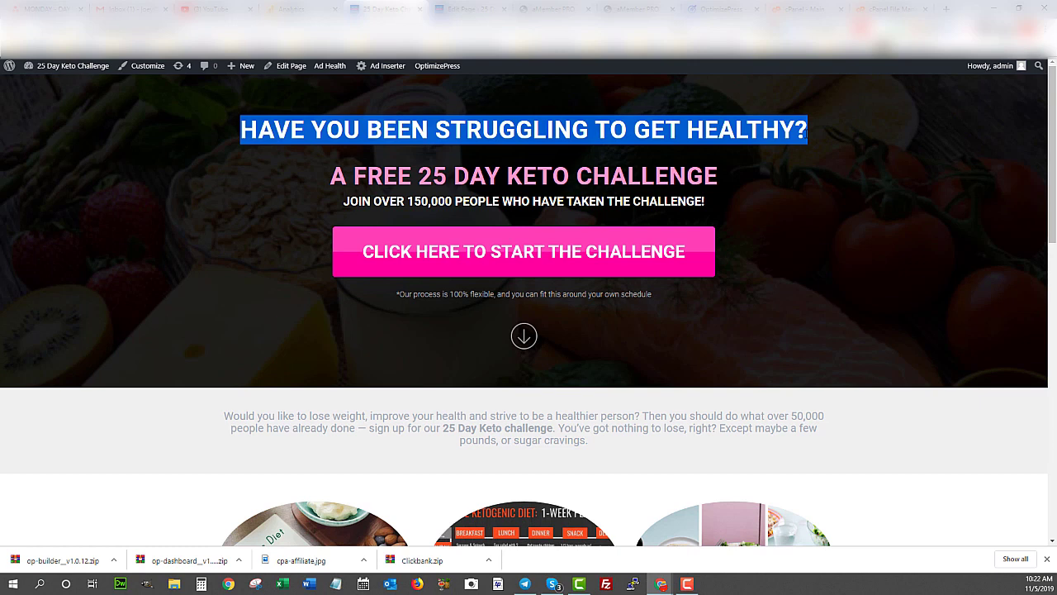
pyautogui.click(275, 125)
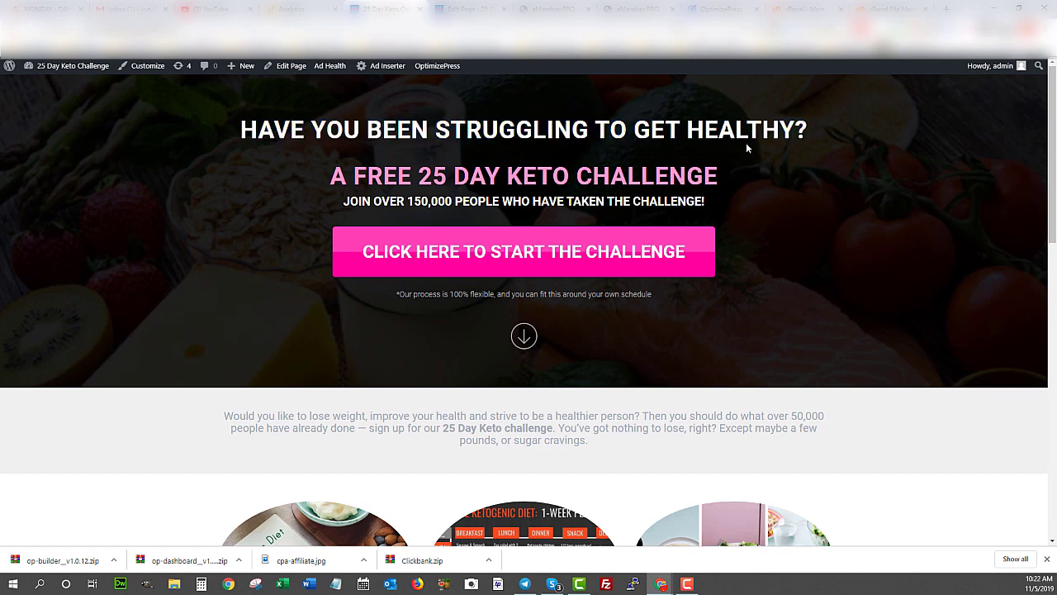
pyautogui.click(811, 129)
pyautogui.moveTo(810, 130)
pyautogui.mouseDown()
pyautogui.moveTo(241, 130)
pyautogui.moveTo(809, 130)
pyautogui.mouseUp()
pyautogui.click(619, 129)
pyautogui.click(809, 130)
# - Select the pink 'A FREE 25 DAY KETO CHALLENGE' line, scroll to the opt-in form, then return to the editor
pyautogui.moveTo(737, 174); pyautogui.dragTo(311, 167)
pyautogui.click(310, 167)
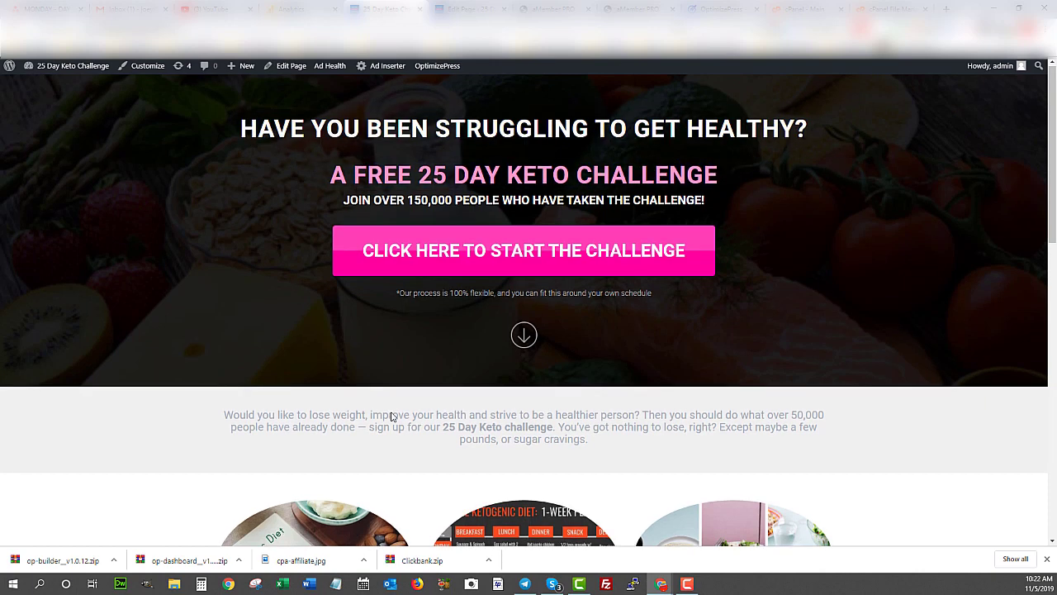
pyautogui.scroll(-7, 417, 330)
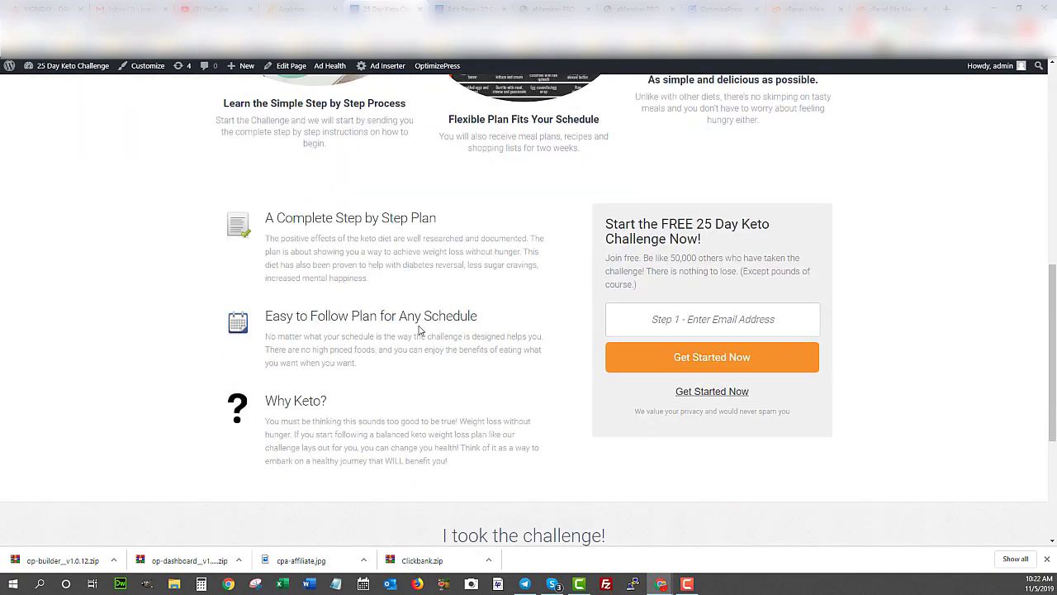
pyautogui.scroll(7, 419, 329)
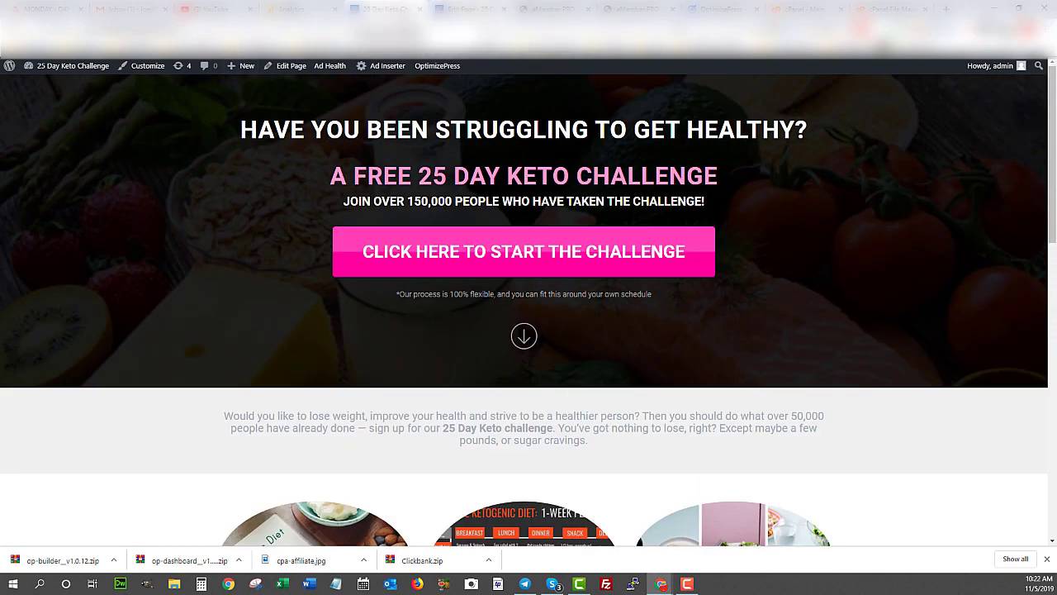
pyautogui.click(466, 9)
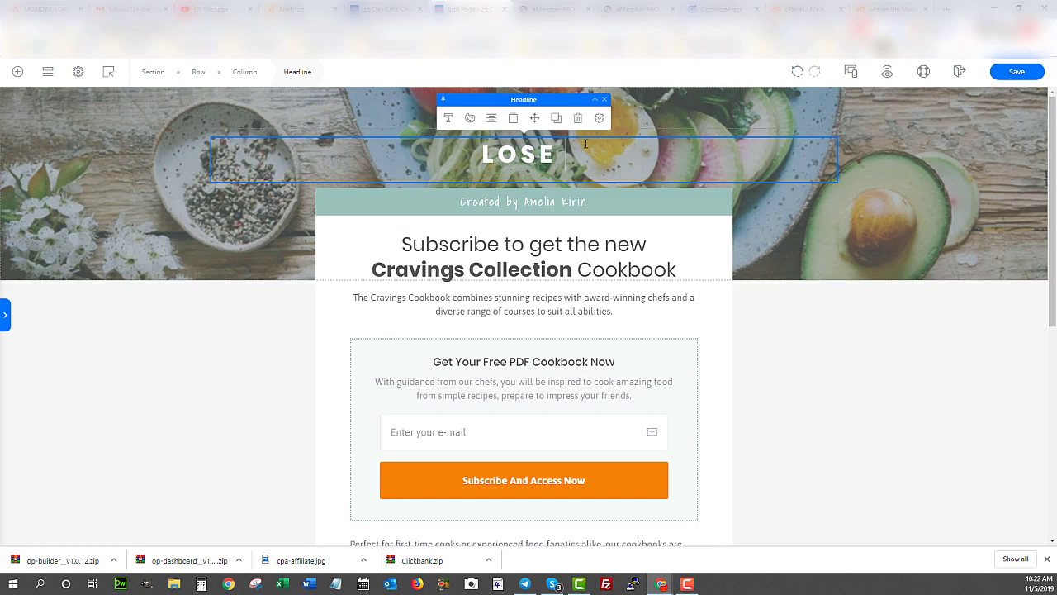
# - Extend the headline to 'LOSE 25 POUNDS' and replace the byline's author name with the new author
pyautogui.write('25 P')
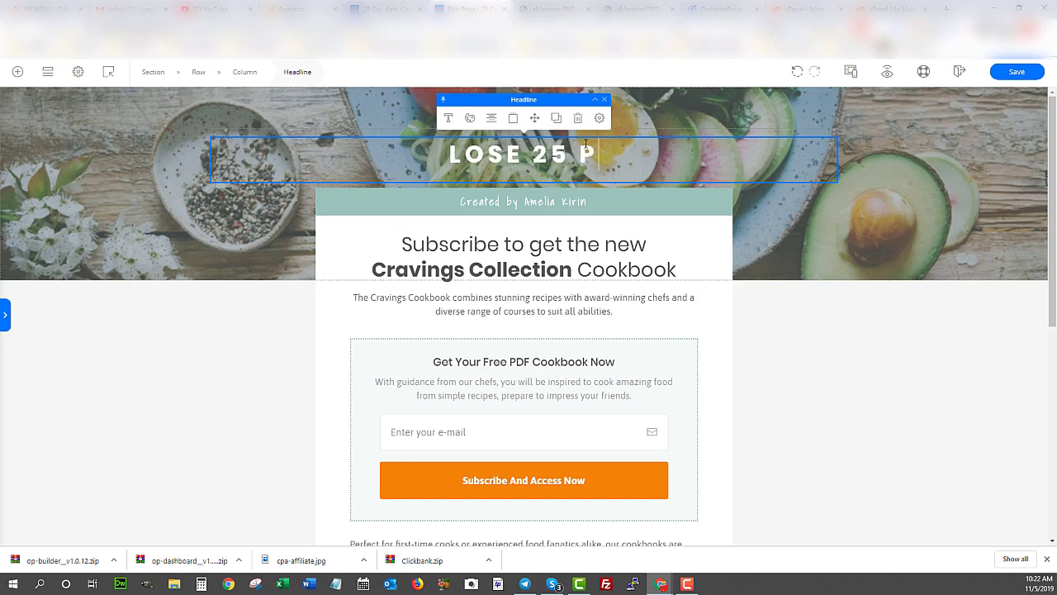
pyautogui.write('OUNDS')
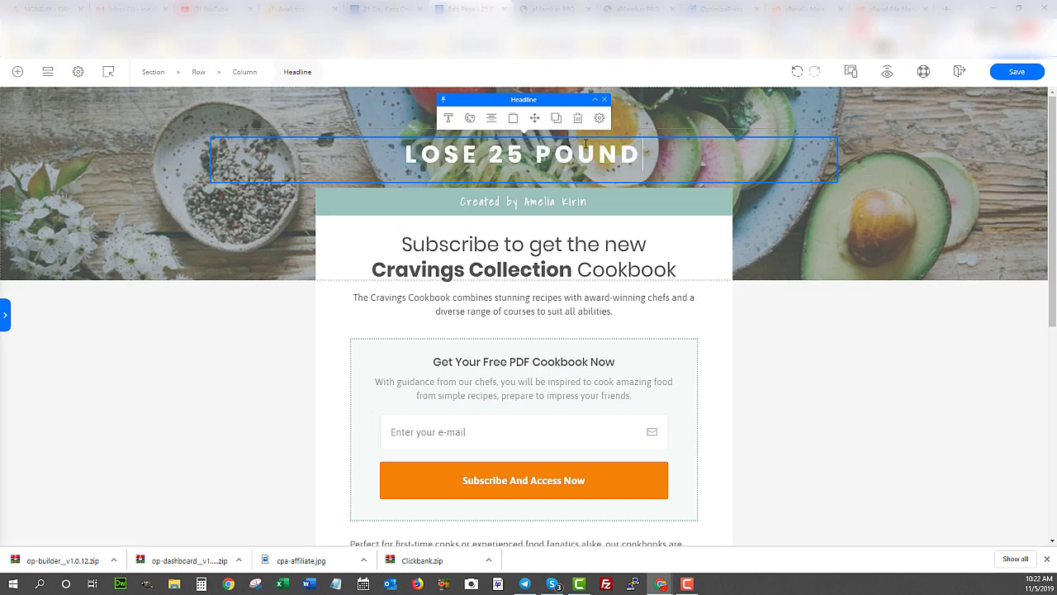
pyautogui.doubleClick(535, 202)
pyautogui.moveTo(574, 202); pyautogui.dragTo(590, 201)
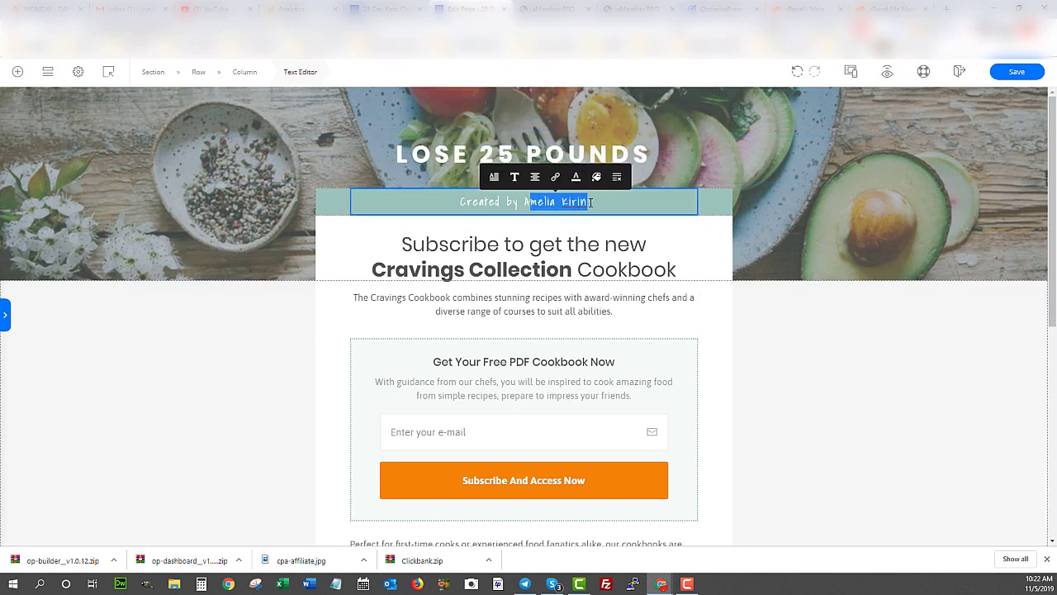
pyautogui.press('BackSpace')
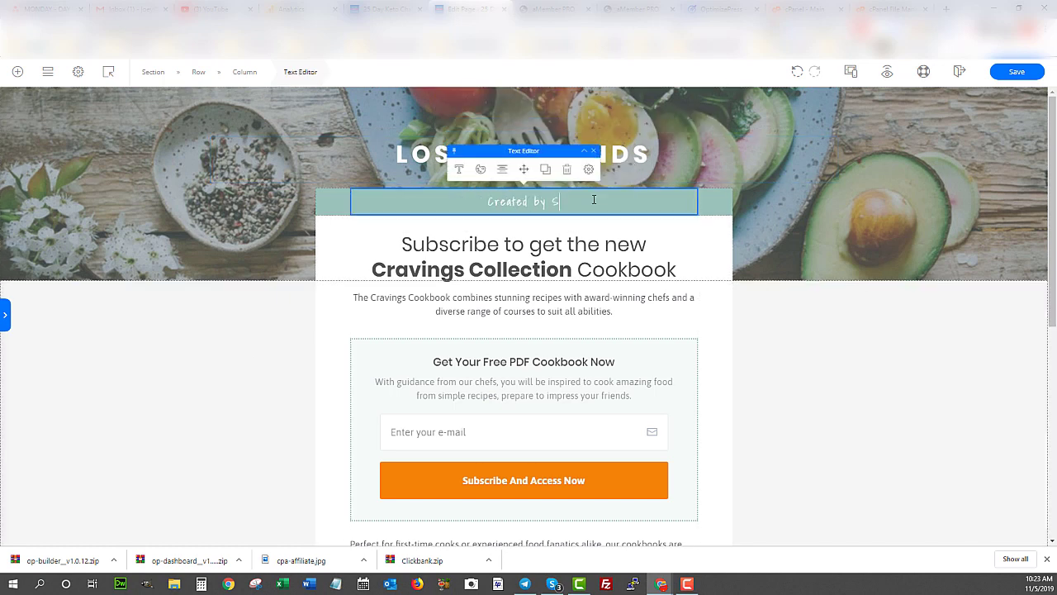
pyautogui.click(438, 246)
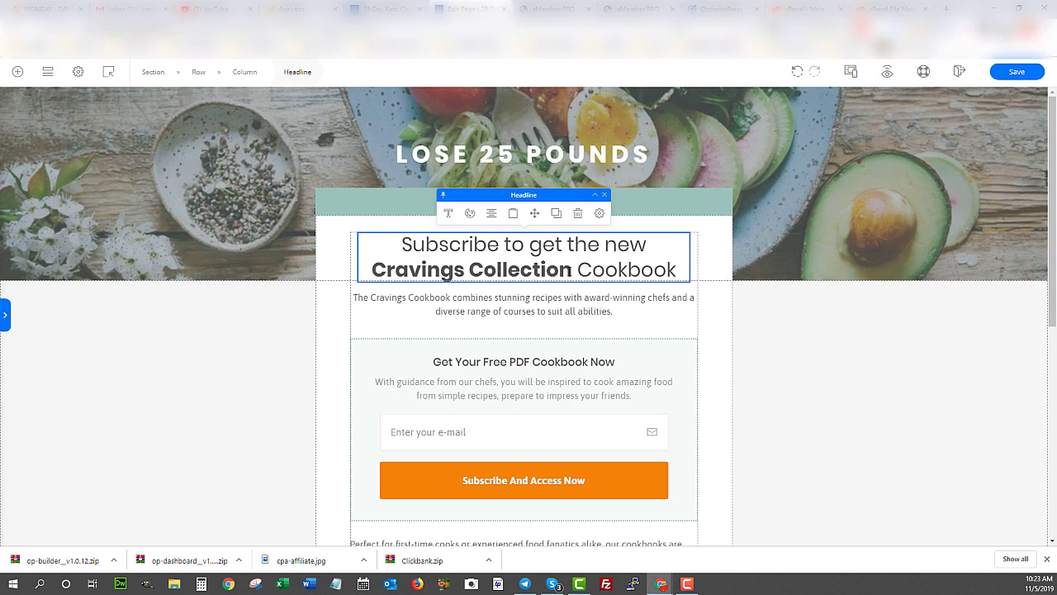
# - Replace 'Cravings Collection Cookbook' in the subscribe heading with '25 Day Keto Challenge'
pyautogui.moveTo(570, 270); pyautogui.dragTo(371, 271)
pyautogui.write('25')
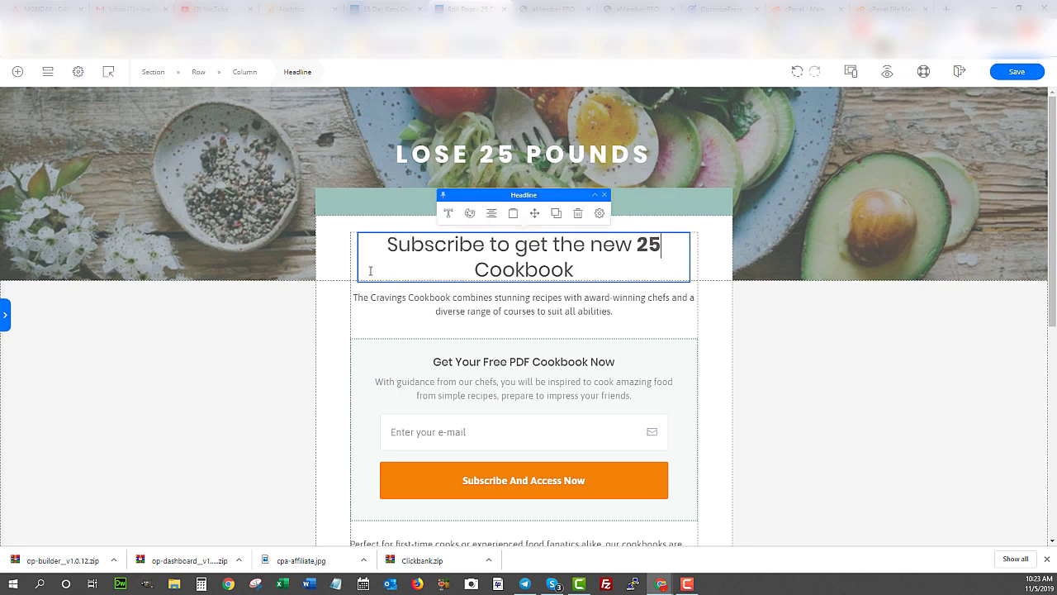
pyautogui.write(' Day Keto')
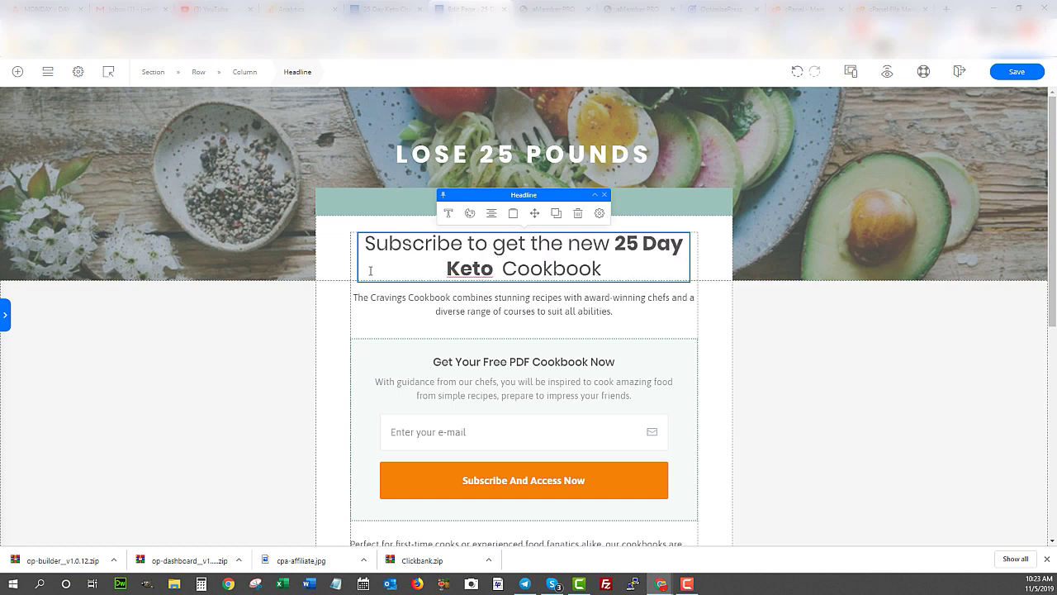
pyautogui.press('BackSpace')
pyautogui.press('Delete')
pyautogui.press('Delete')
pyautogui.press('Delete')
pyautogui.press('Delete')
pyautogui.press('Delete')
pyautogui.press('Delete')
pyautogui.press('Delete')
pyautogui.press('Delete')
pyautogui.press('Delete')
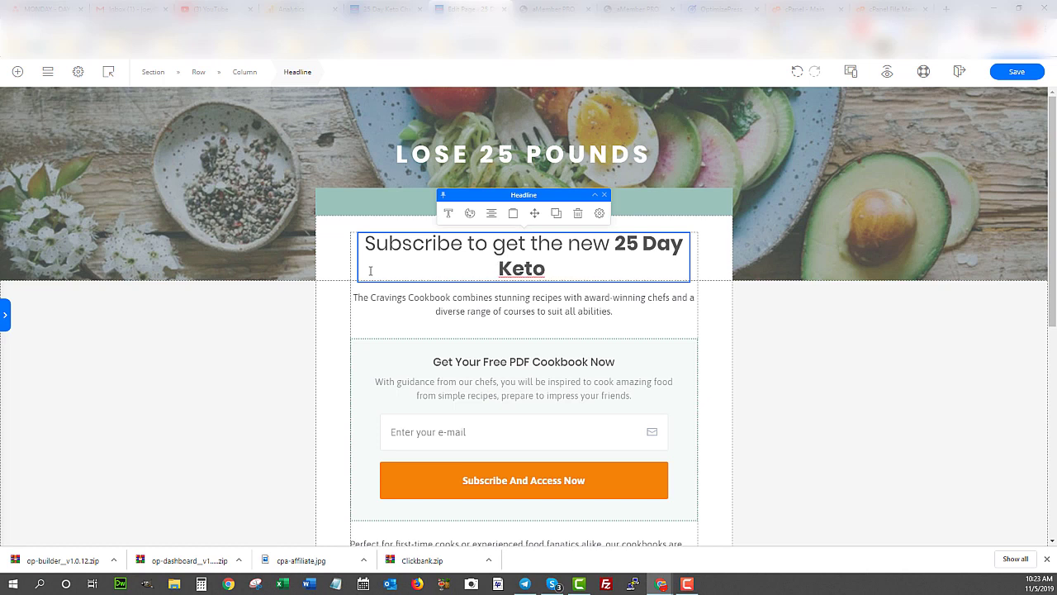
pyautogui.write('Chann')
pyautogui.press('BackSpace')
pyautogui.press('BackSpace')
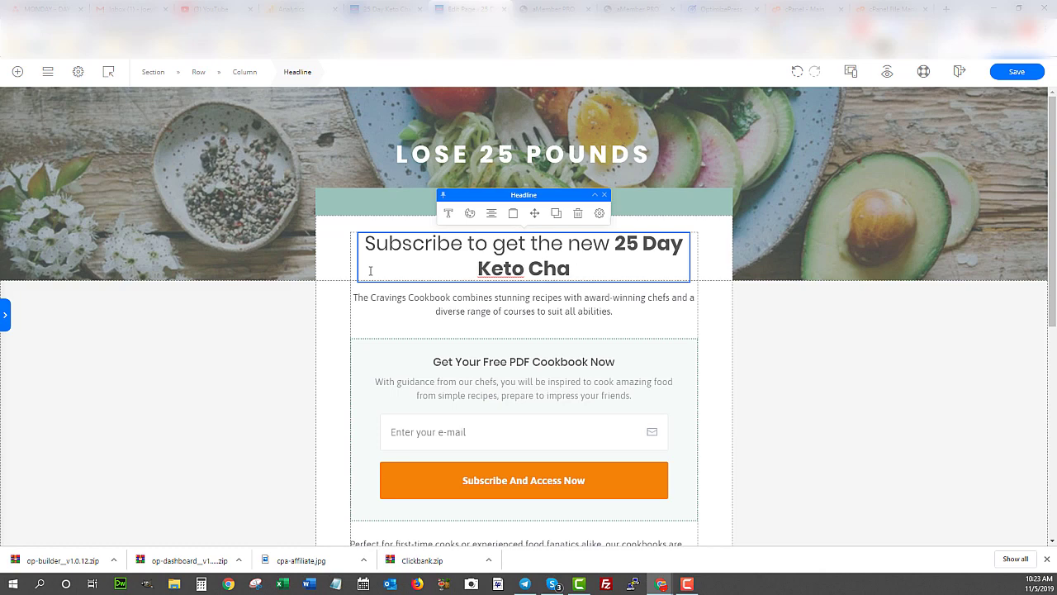
pyautogui.write('llenge')
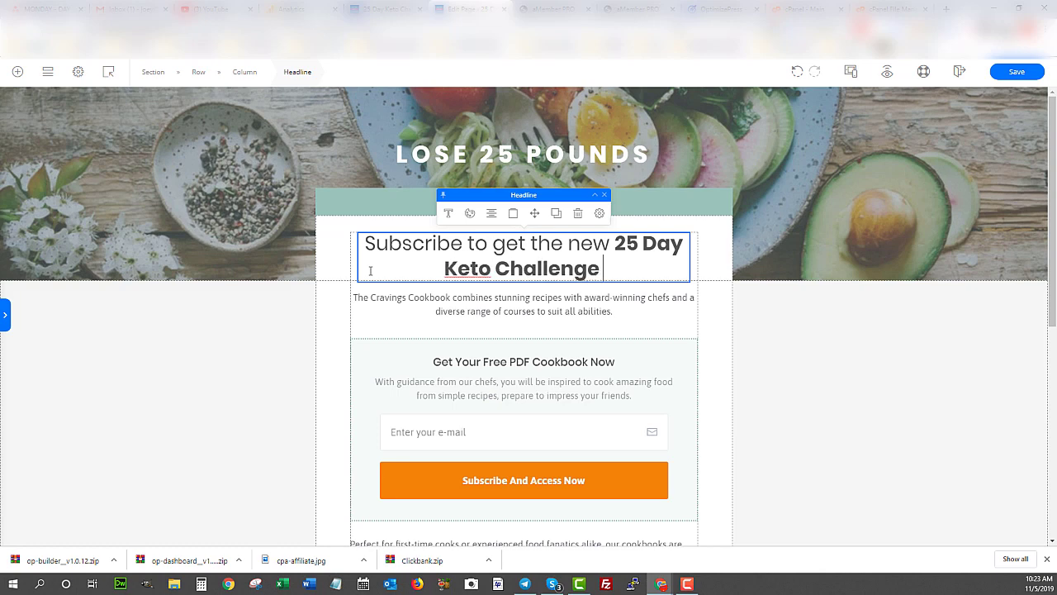
pyautogui.scroll(-10, 522, 386)
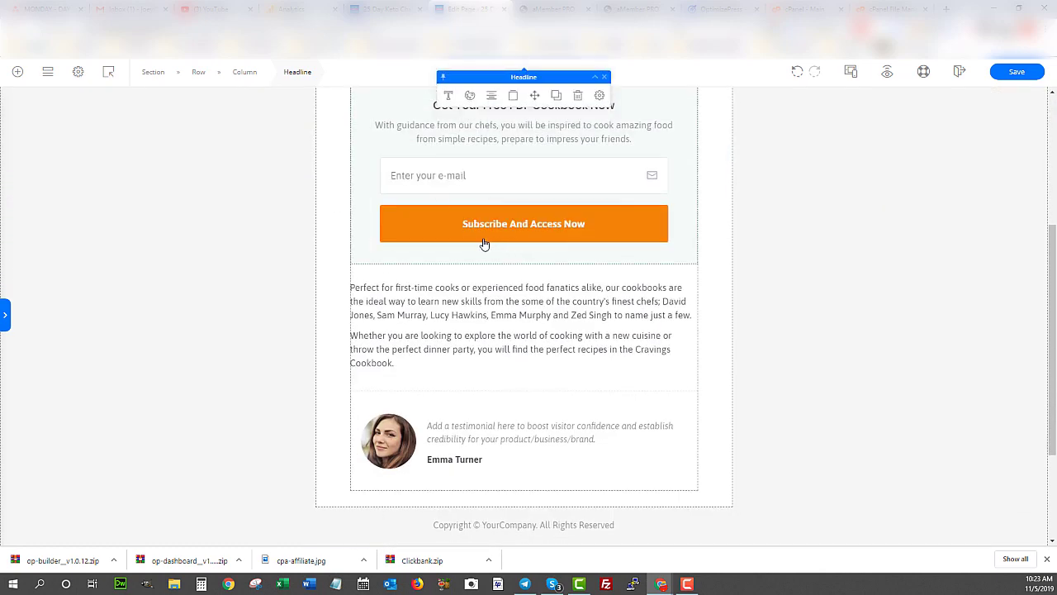
pyautogui.scroll(1, 494, 403)
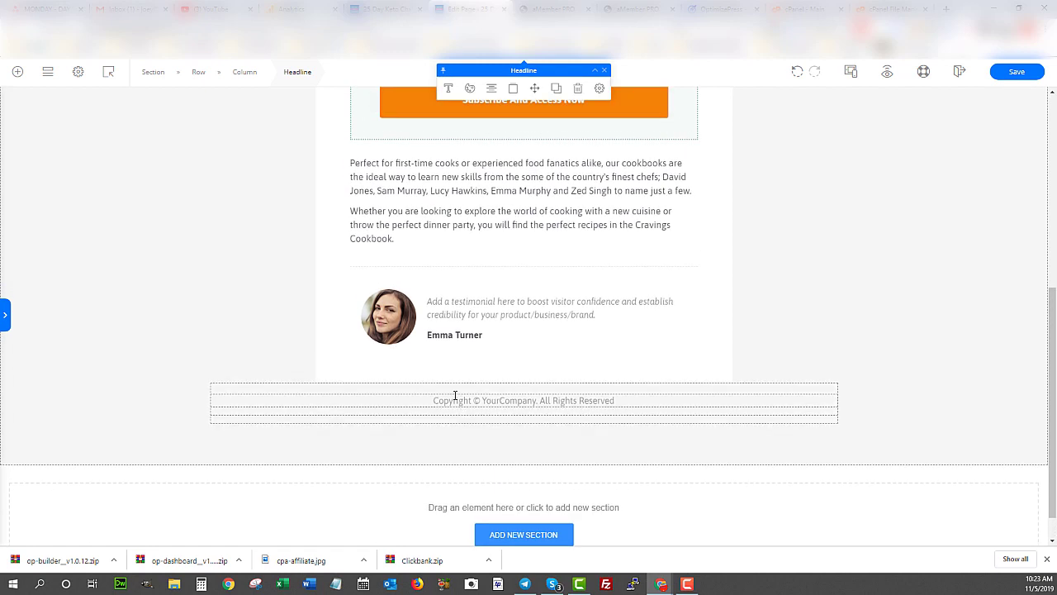
pyautogui.click(481, 400)
pyautogui.moveTo(482, 401)
pyautogui.mouseDown()
pyautogui.moveTo(547, 412)
pyautogui.moveTo(541, 399)
pyautogui.moveTo(432, 401)
pyautogui.moveTo(483, 400)
pyautogui.moveTo(473, 401)
pyautogui.mouseUp()
pyautogui.scroll(-1, 463, 504)
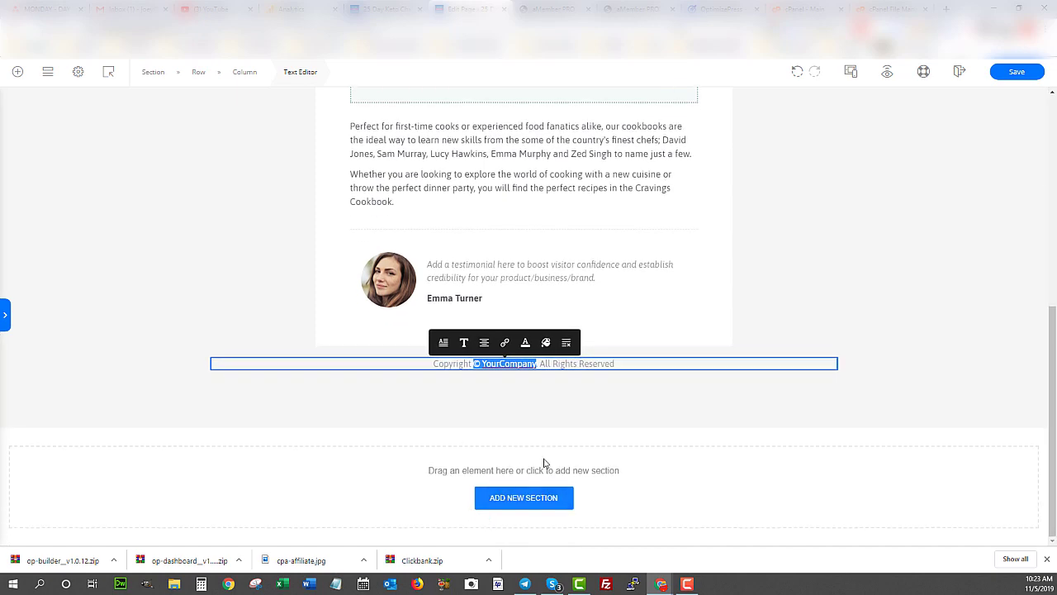
pyautogui.scroll(5, 562, 483)
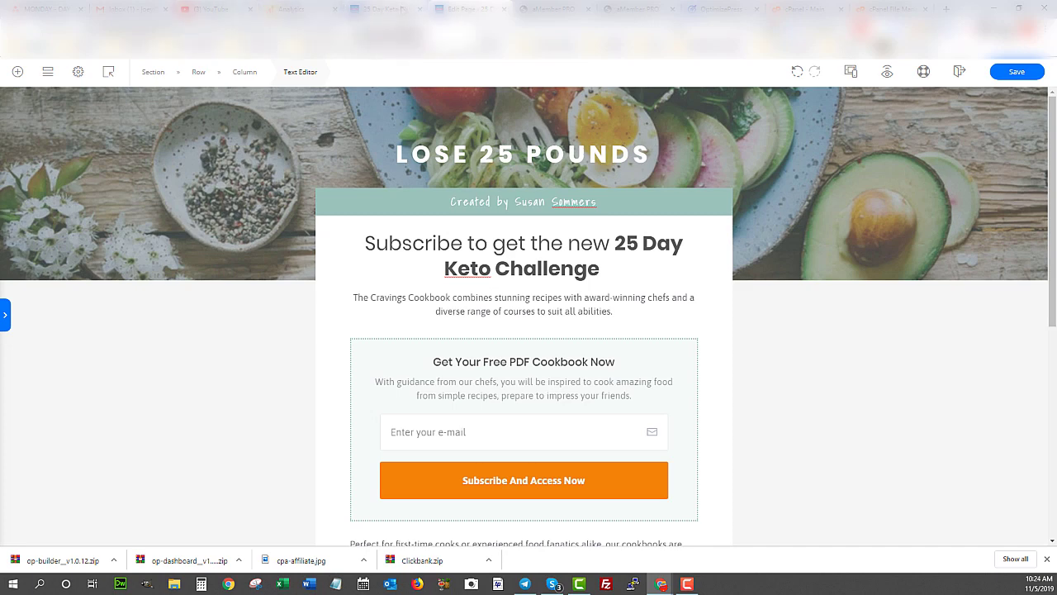
# - From the live landing page, go through Dashboard to Pages > All Pages and view the day1 page
pyautogui.click(411, 8)
pyautogui.moveTo(60, 66)
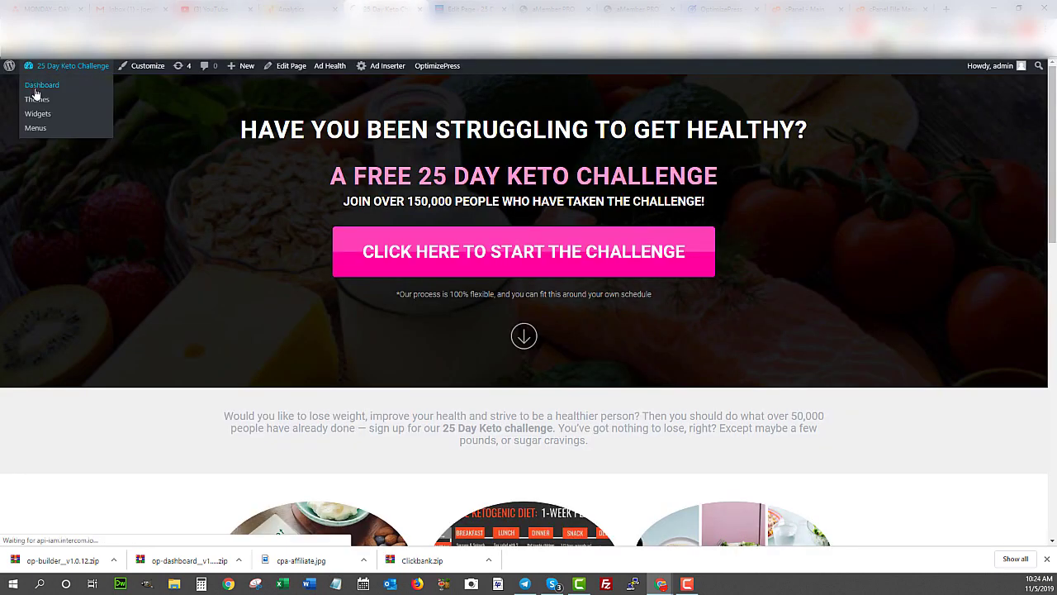
pyautogui.click(35, 91)
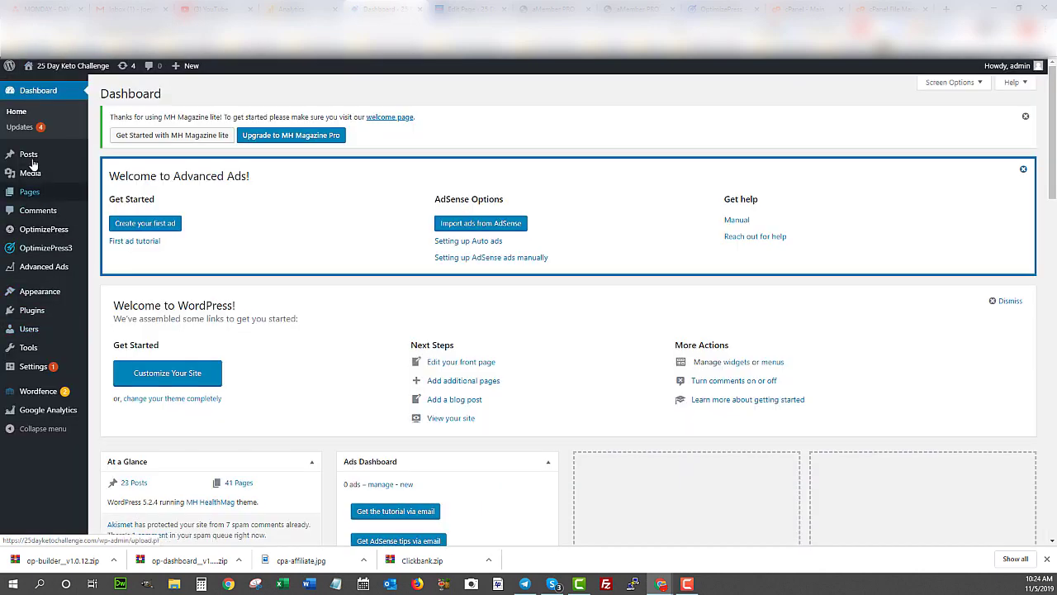
pyautogui.moveTo(34, 199)
pyautogui.click(100, 195)
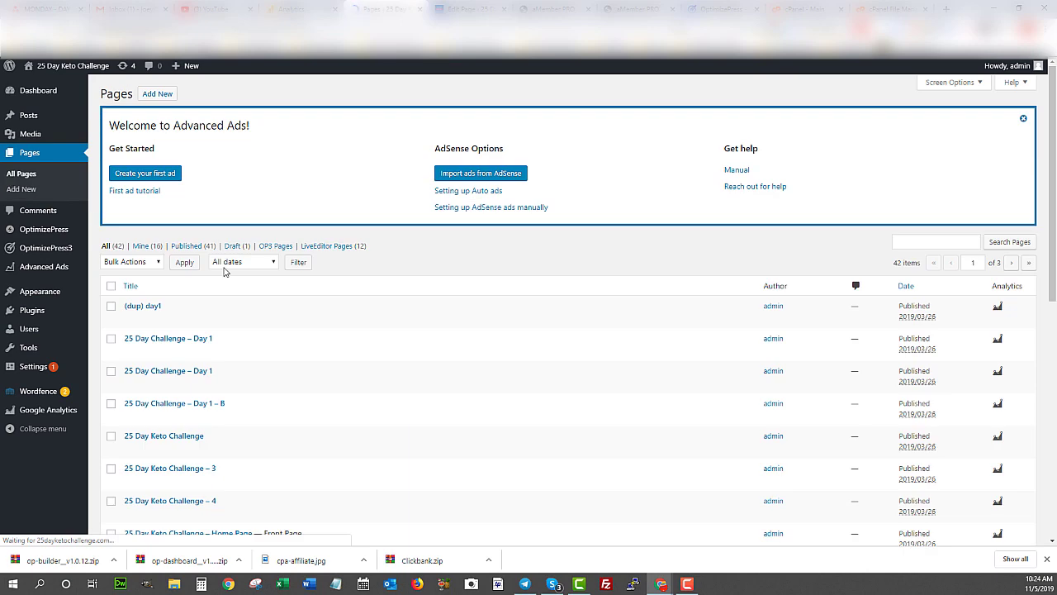
pyautogui.scroll(-3, 314, 333)
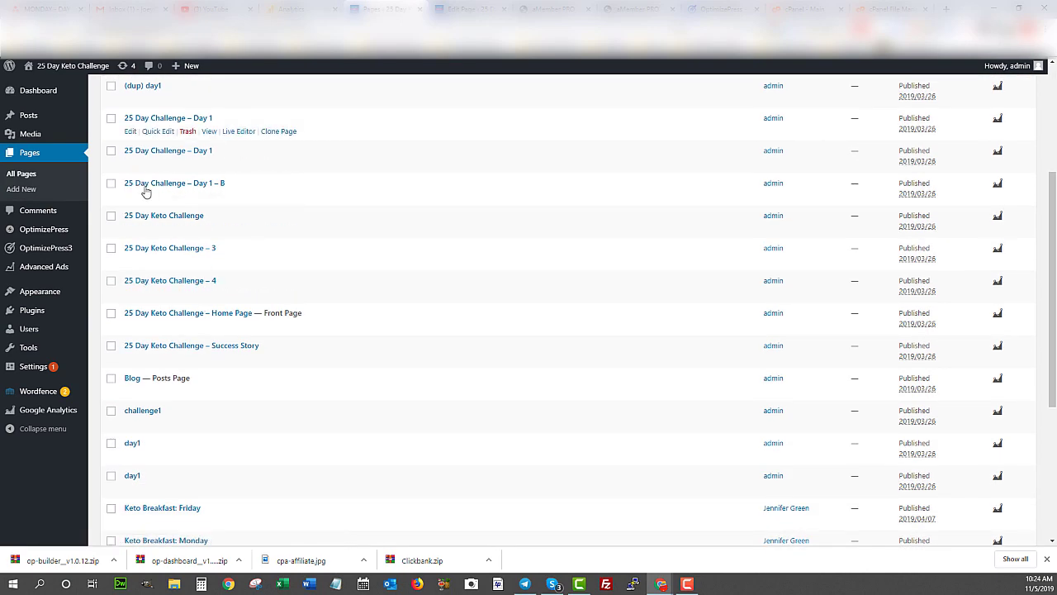
pyautogui.scroll(-2, 156, 330)
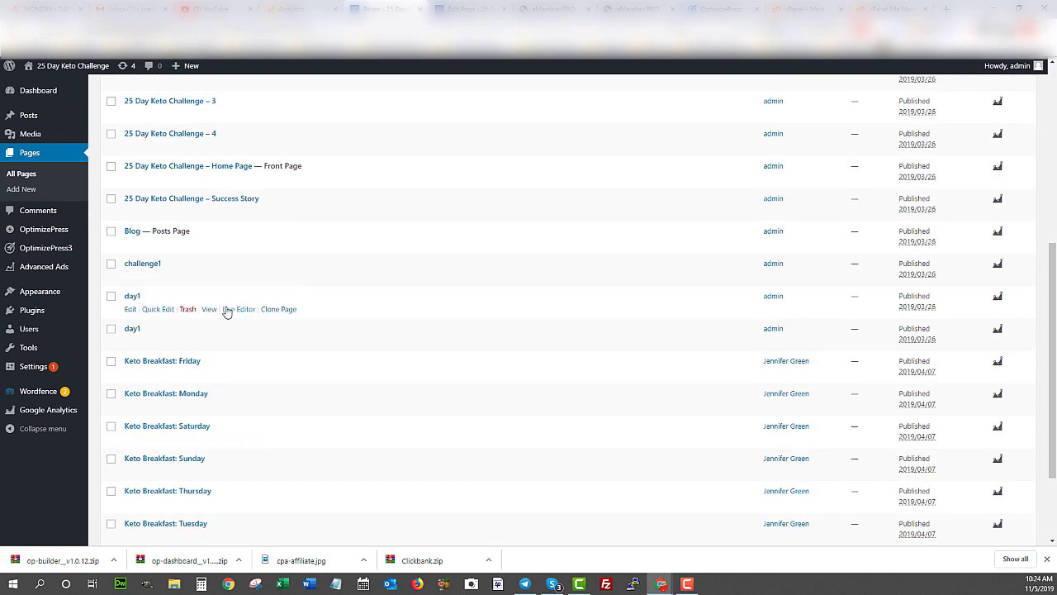
pyautogui.click(208, 311)
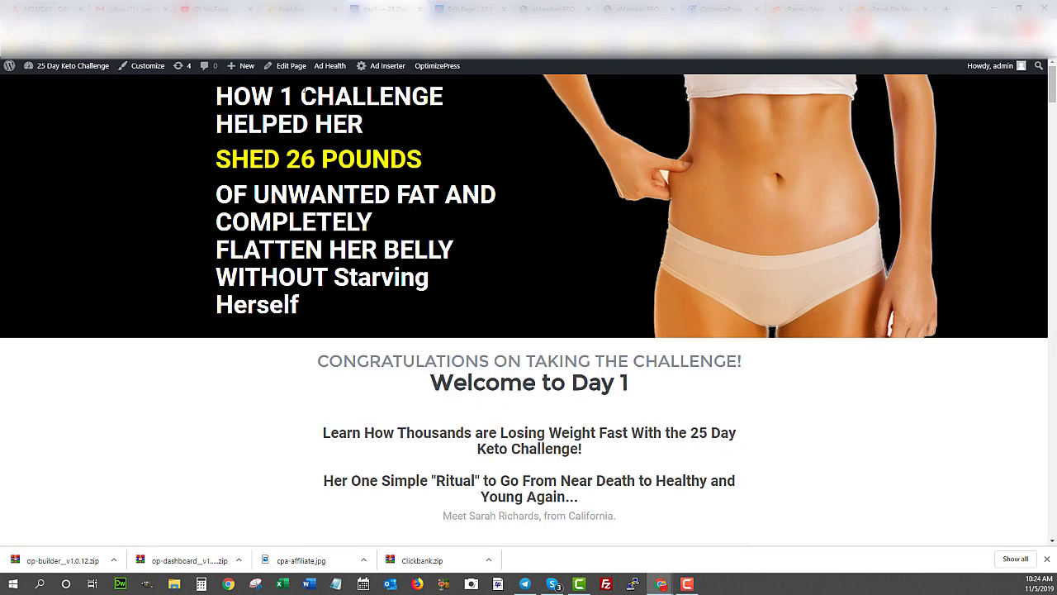
# - Highlight the Day 1 hero heading and scroll through the live page's content
pyautogui.moveTo(233, 96); pyautogui.dragTo(355, 353)
pyautogui.click(355, 354)
pyautogui.scroll(-15, 371, 339)
pyautogui.scroll(-20, 364, 330)
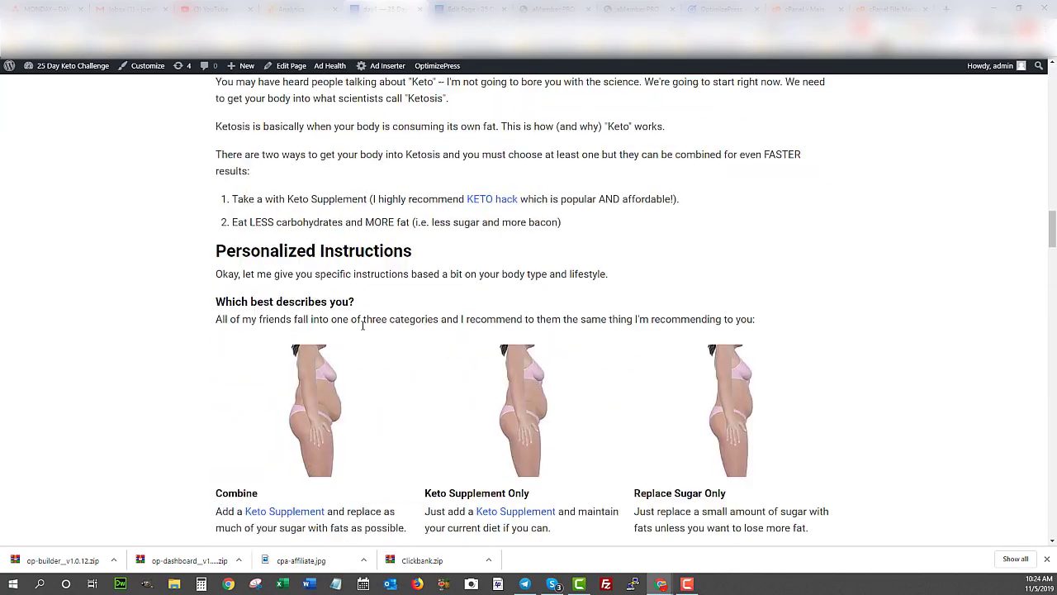
pyautogui.scroll(-20, 364, 330)
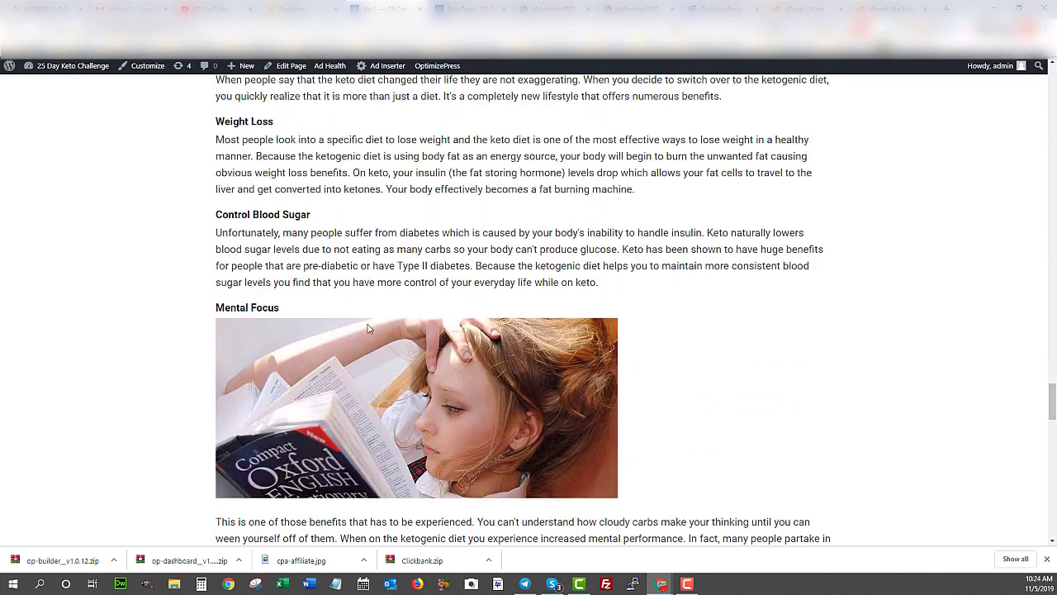
pyautogui.scroll(-1, 370, 328)
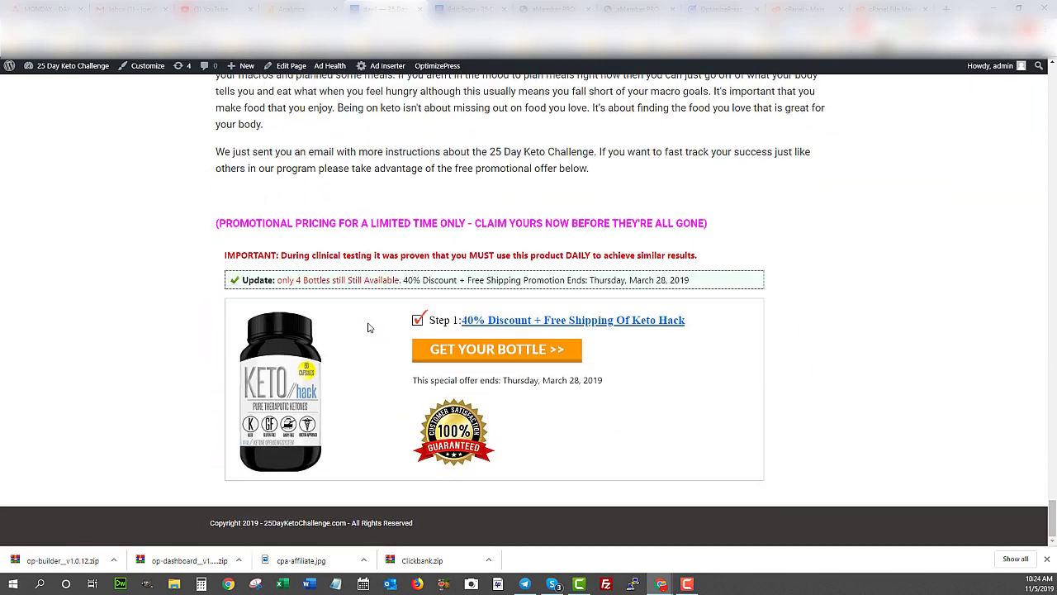
pyautogui.scroll(2, 369, 328)
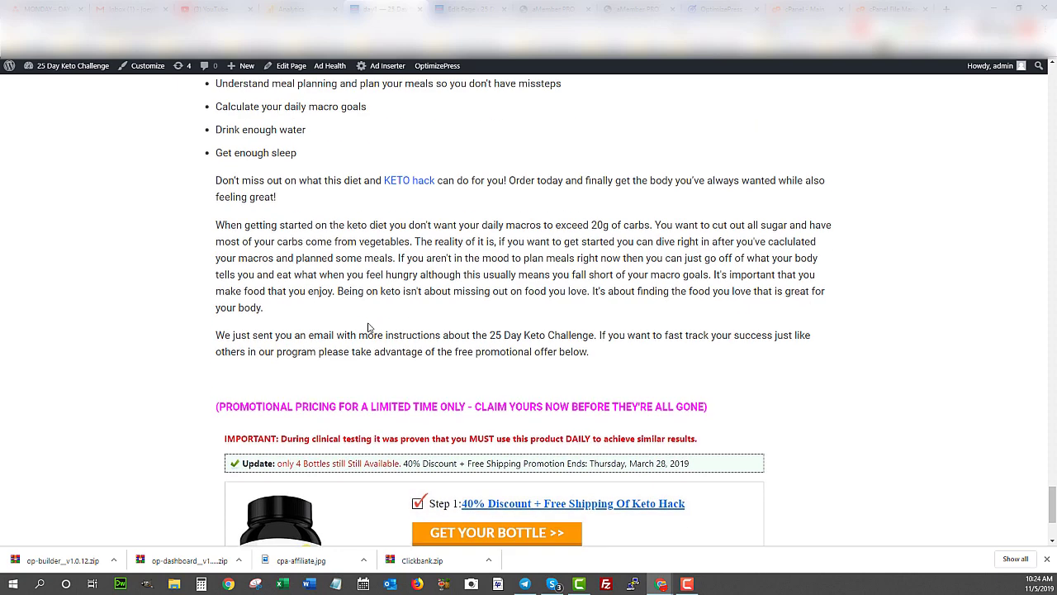
pyautogui.scroll(1, 369, 327)
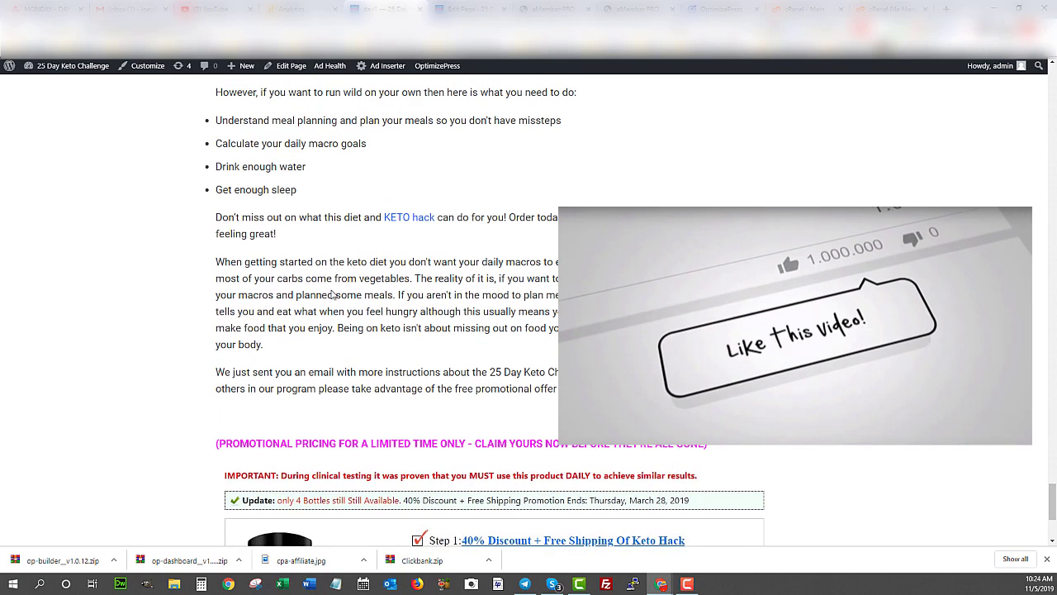
# - Glance at the editor, scroll through the Day 1 page once more, then return to the editor
pyautogui.click(462, 9)
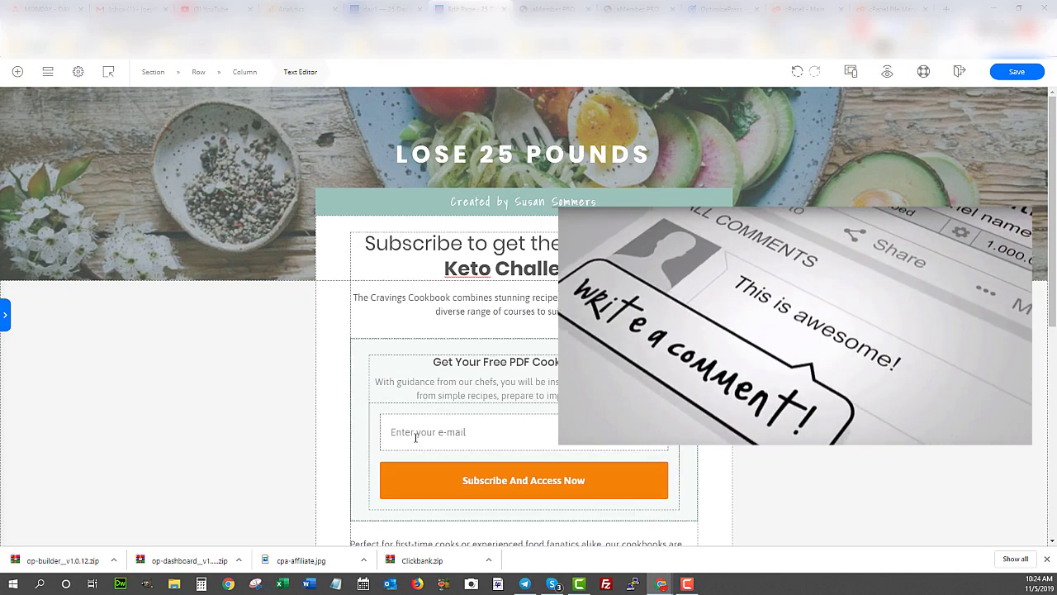
pyautogui.hotkey('ctrl', 'shift', 'Tab')
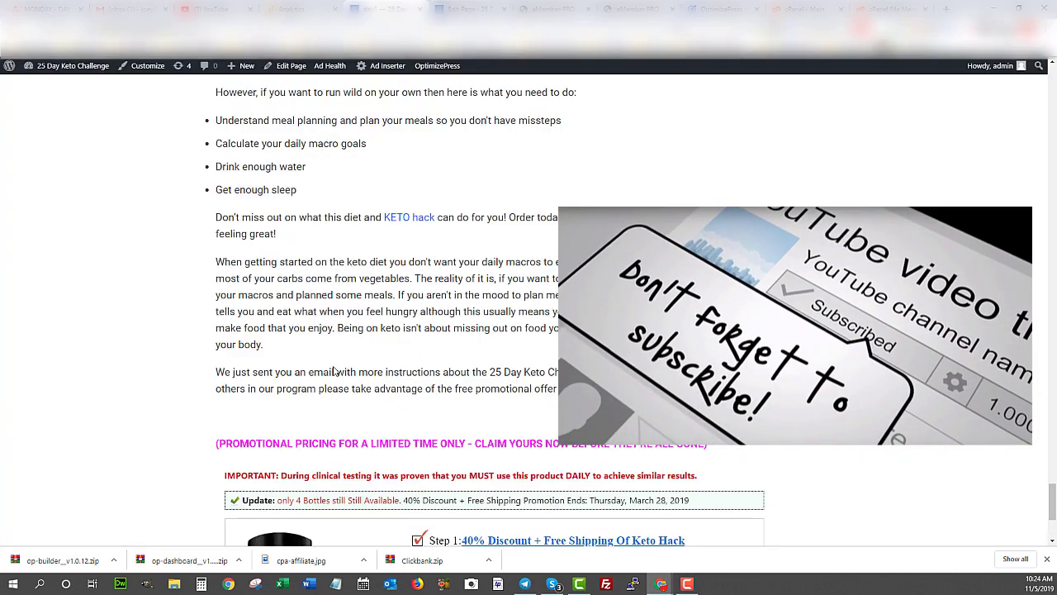
pyautogui.scroll(15, 332, 372)
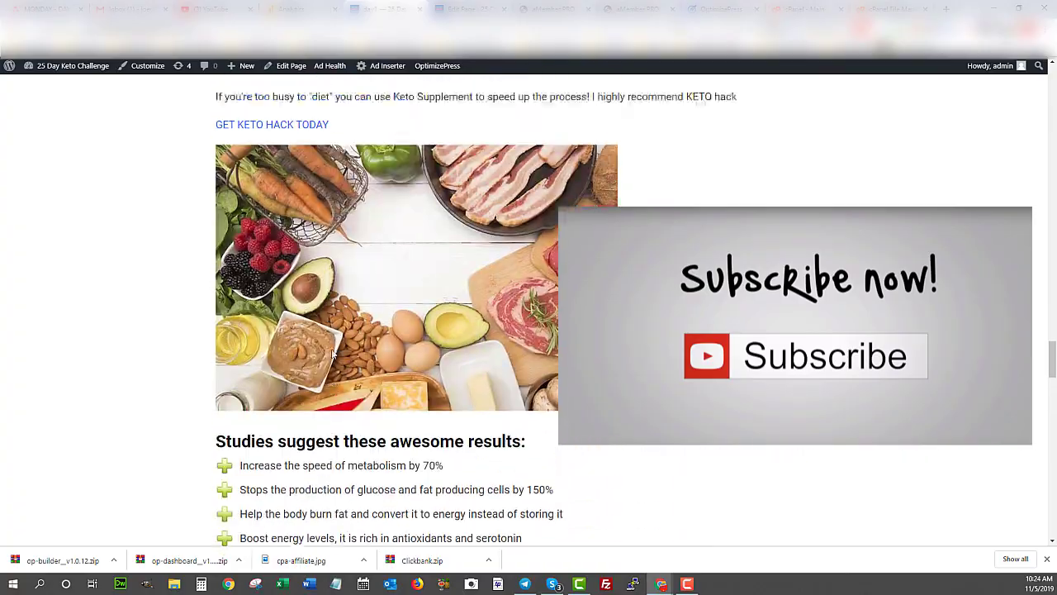
pyautogui.scroll(20, 333, 353)
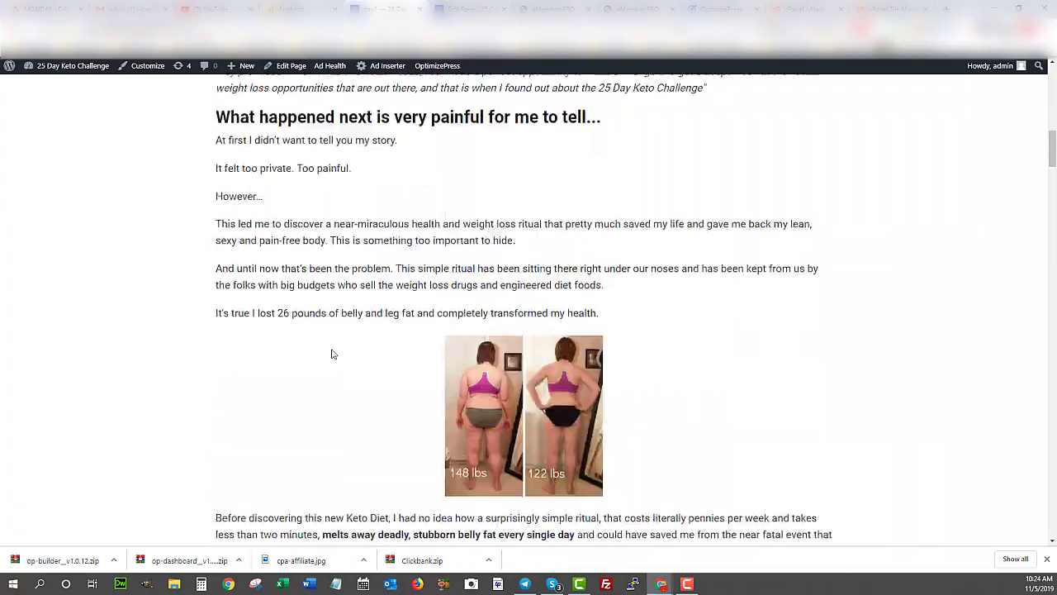
pyautogui.scroll(10, 333, 354)
pyautogui.scroll(-8, 330, 351)
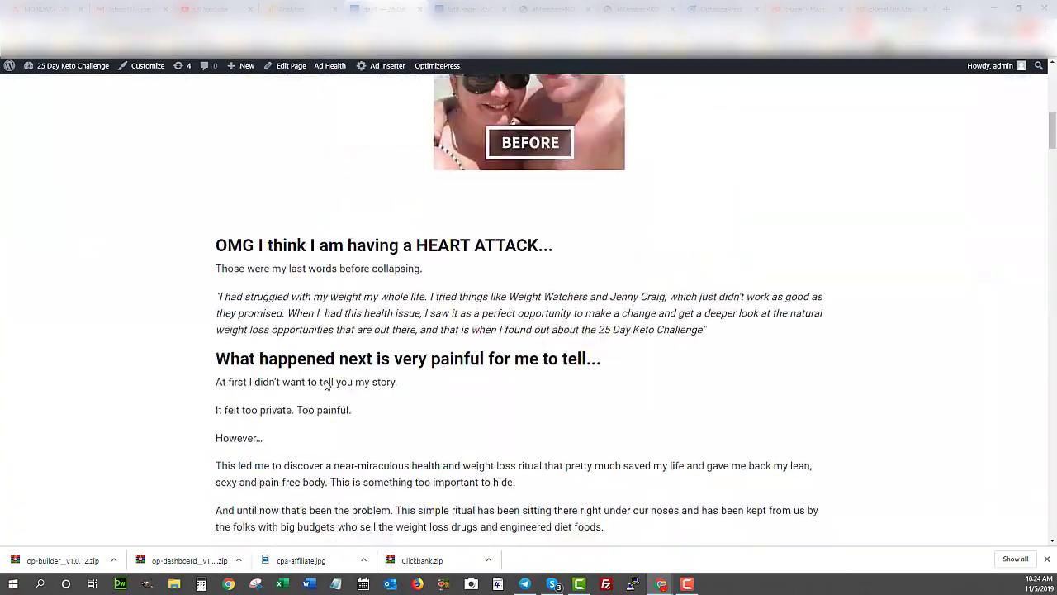
pyautogui.scroll(-20, 326, 384)
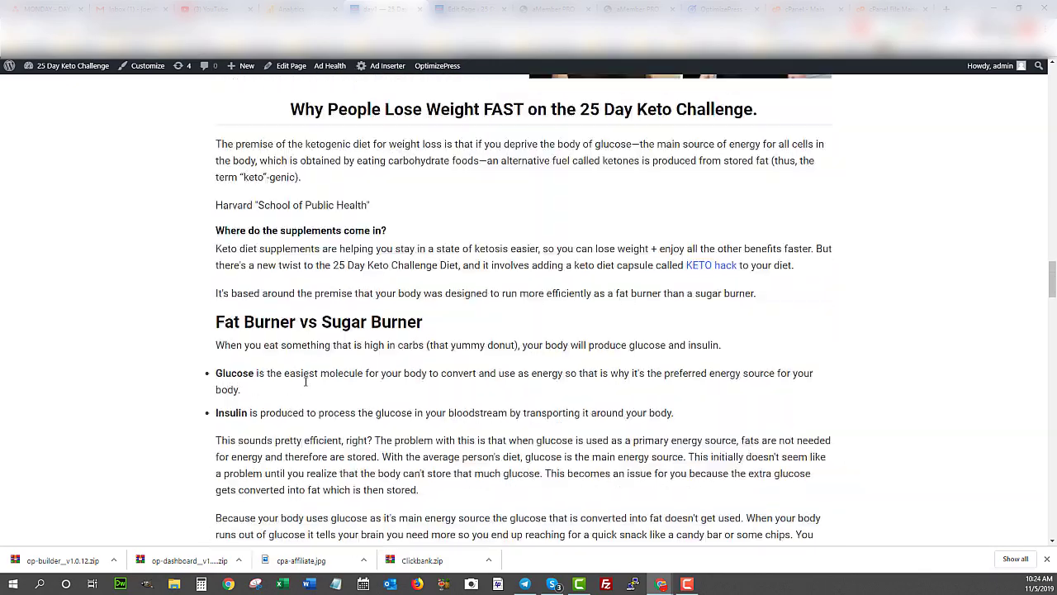
pyautogui.scroll(-20, 305, 381)
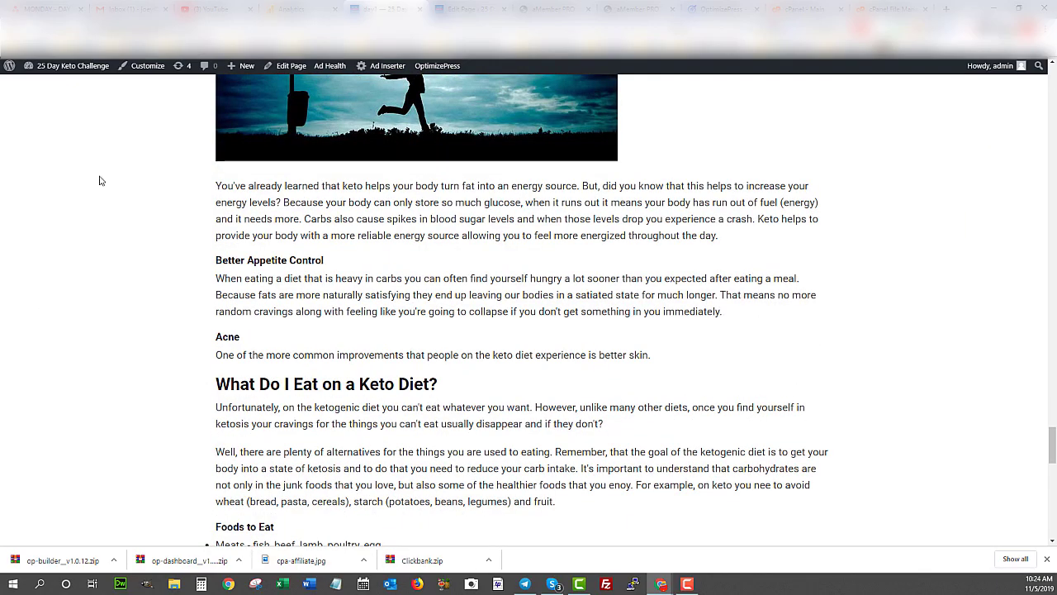
pyautogui.scroll(15, 277, 329)
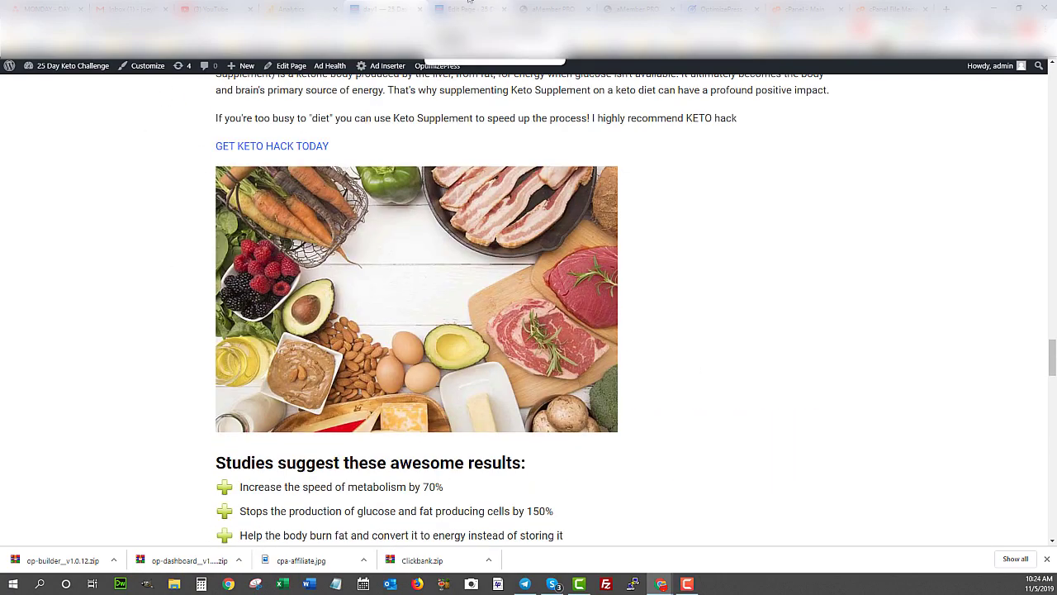
pyautogui.click(452, 7)
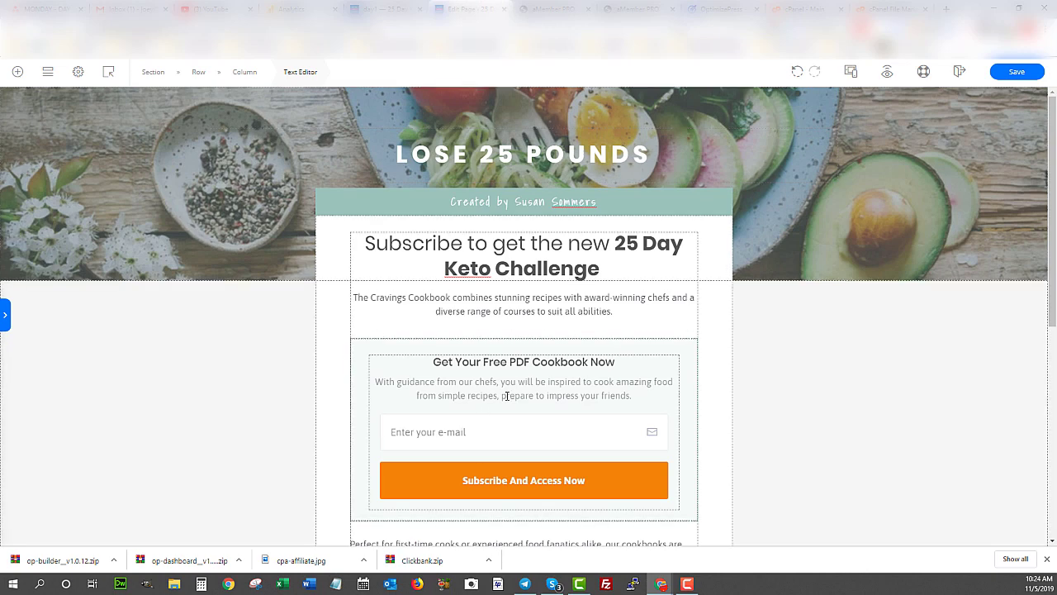
# - Select the opt-in form through its email field and show its Integration Options
pyautogui.click(424, 430)
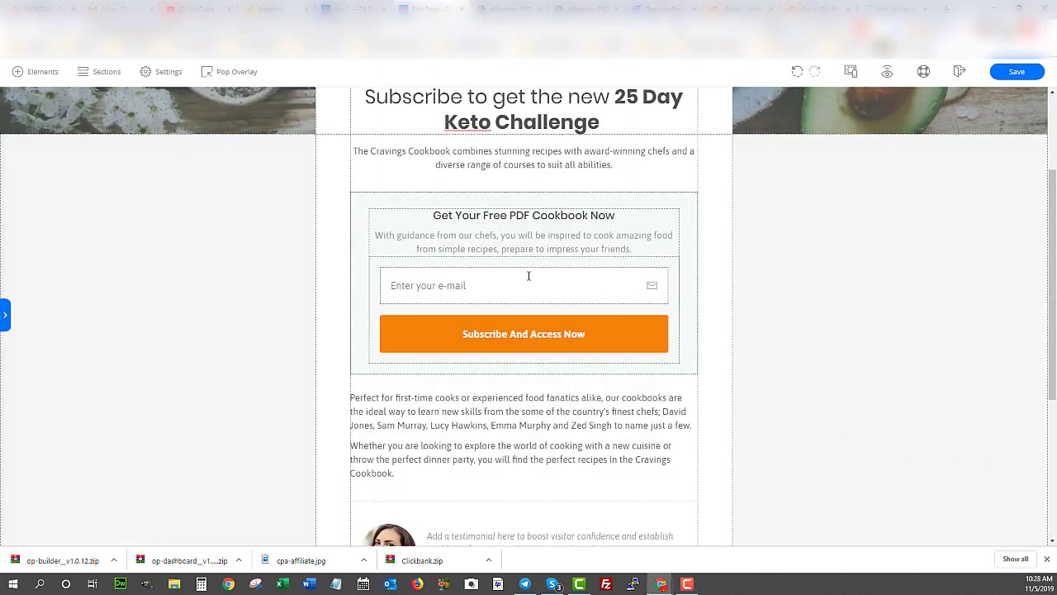
pyautogui.click(529, 277)
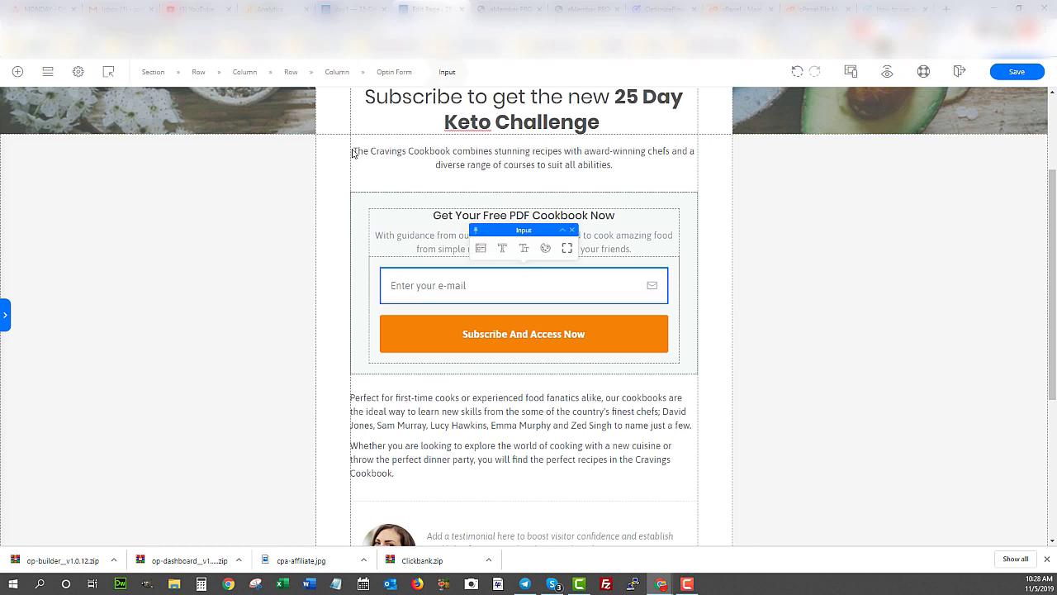
pyautogui.click(390, 74)
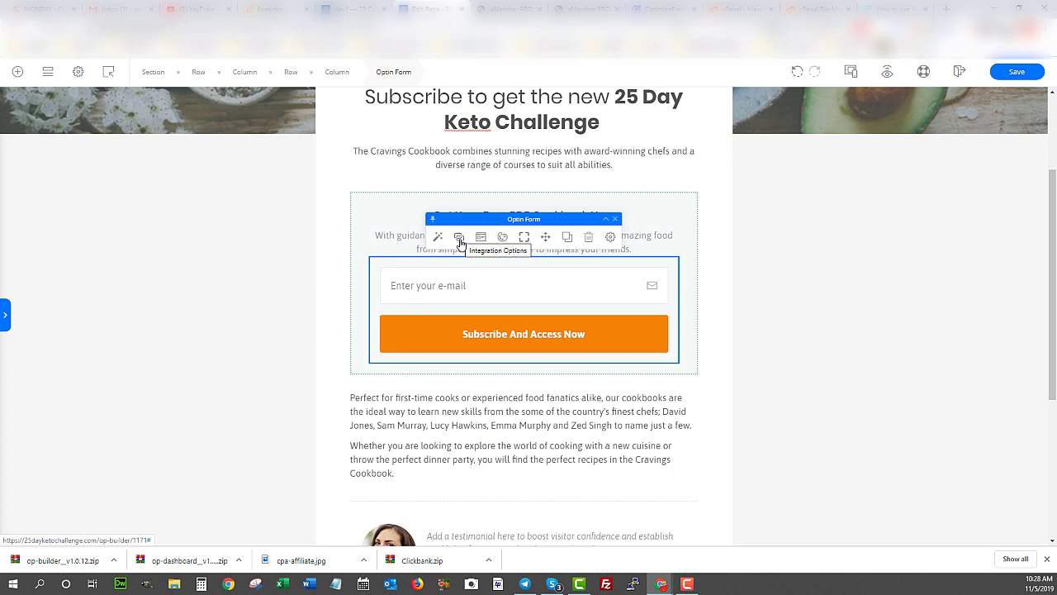
pyautogui.click(459, 238)
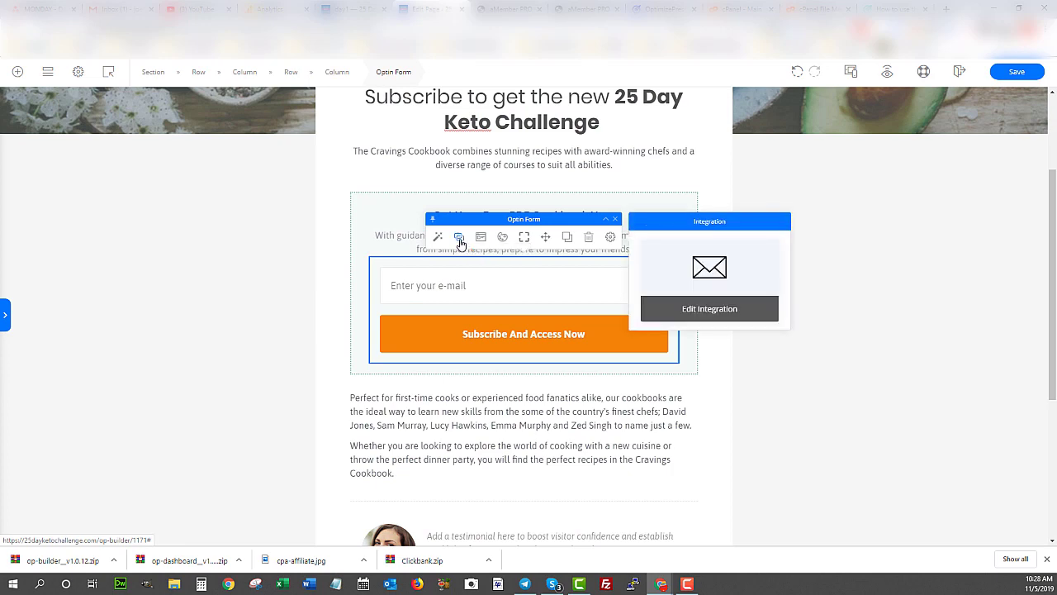
# - Connect the opt-in form to Aweber's 25 Day Keto Challenge list with GDPR consent left Off
pyautogui.click(666, 307)
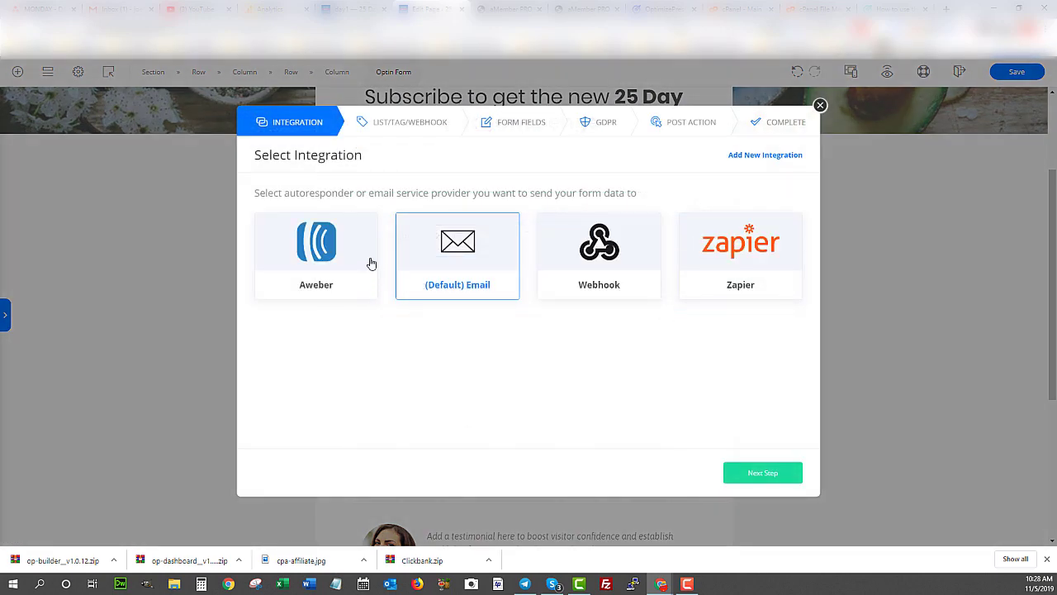
pyautogui.click(316, 258)
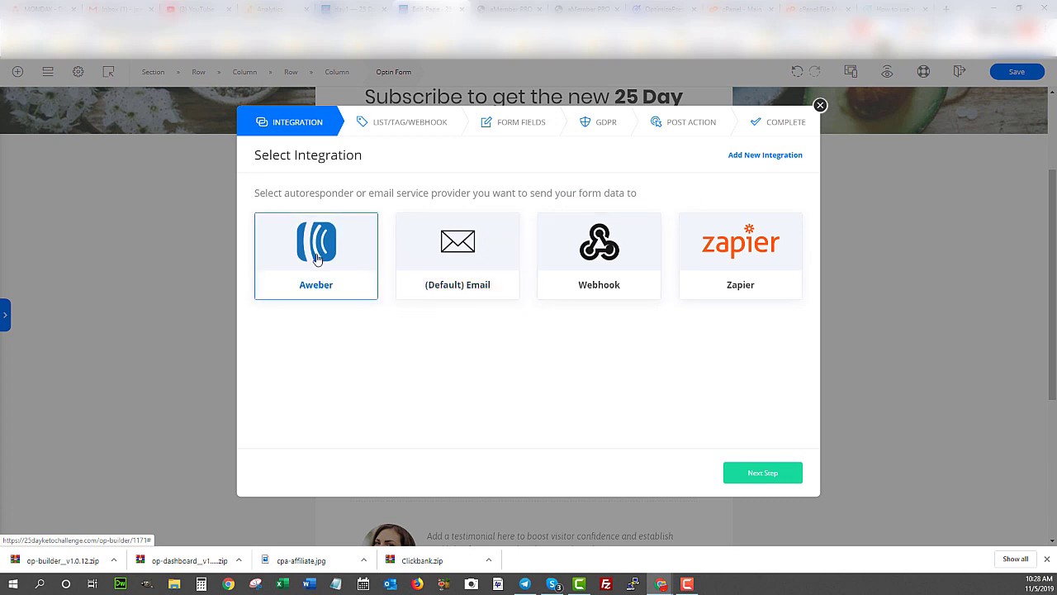
pyautogui.click(769, 475)
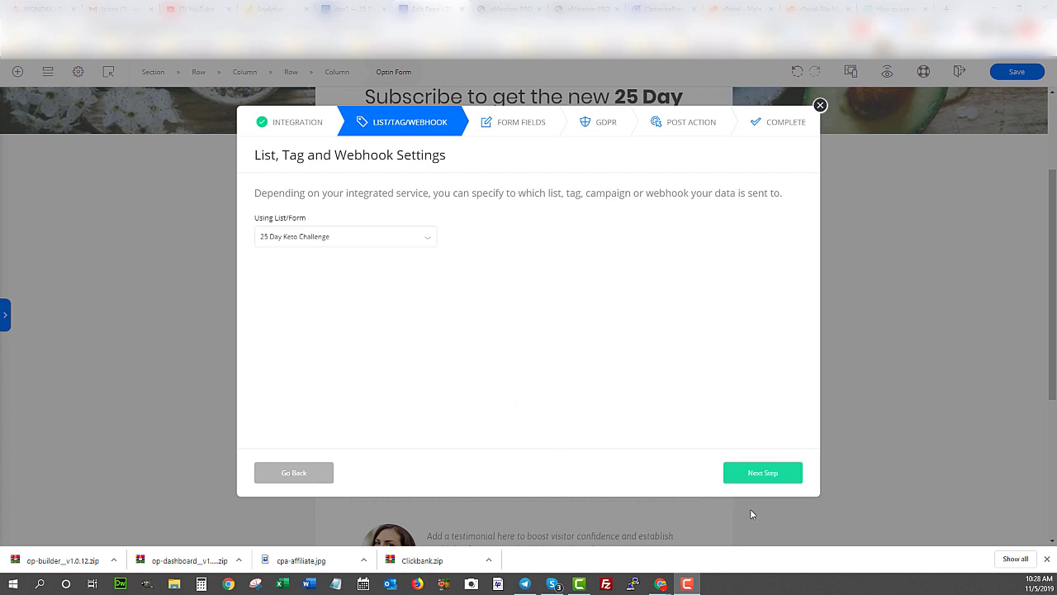
pyautogui.click(759, 474)
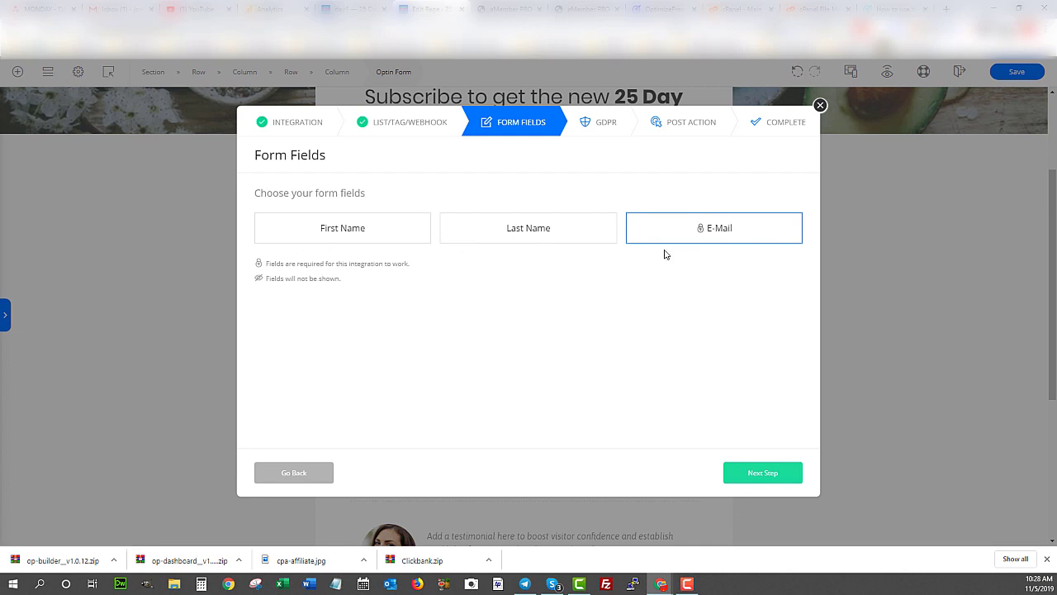
pyautogui.click(759, 475)
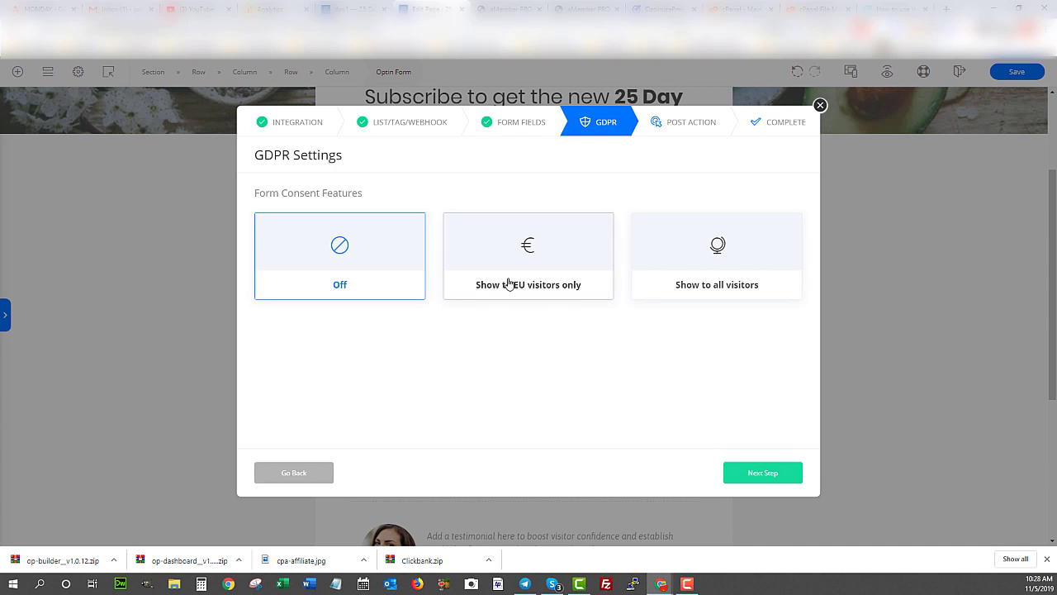
pyautogui.click(753, 473)
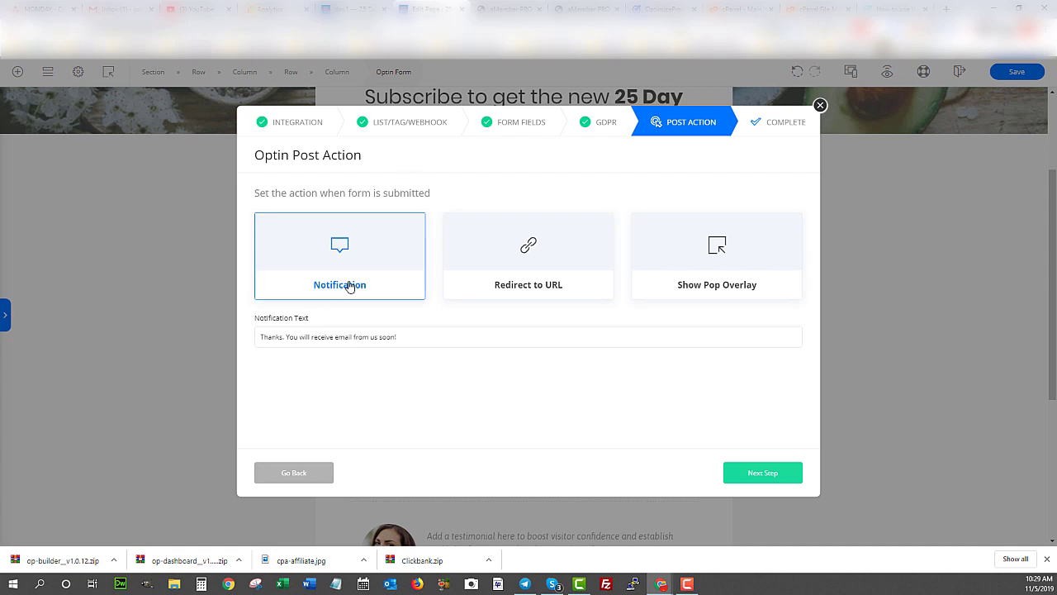
# - Choose redirect-to-URL after submission and copy the live Day 1 page's address
pyautogui.click(527, 249)
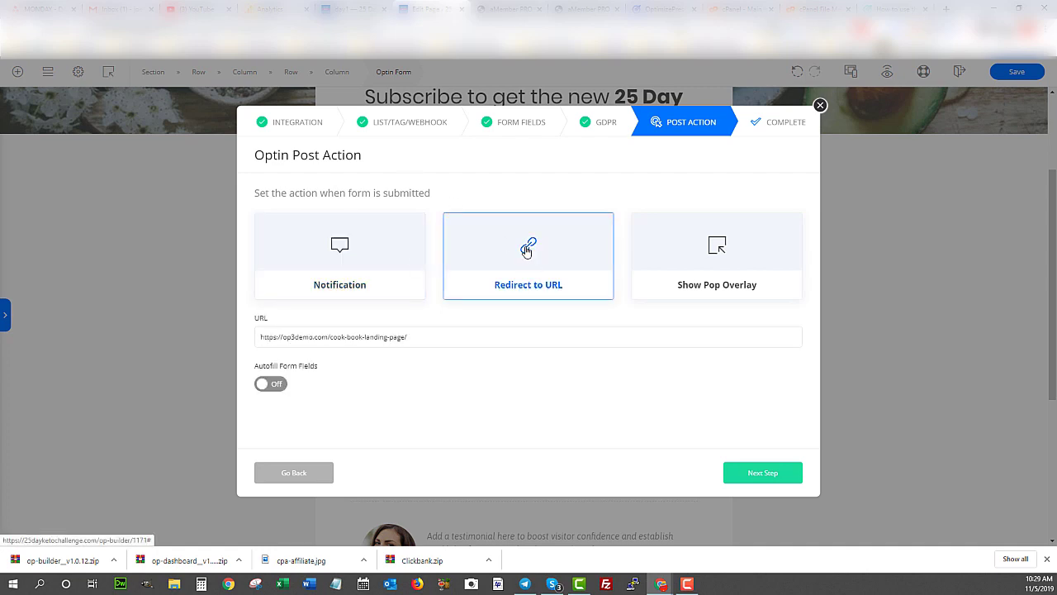
pyautogui.click(281, 337)
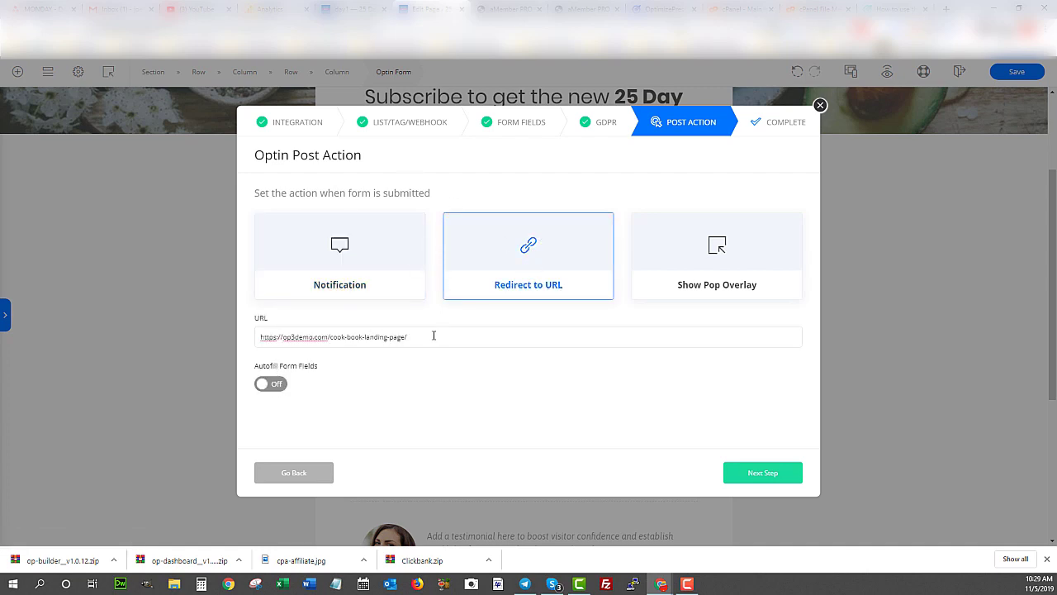
pyautogui.moveTo(433, 336); pyautogui.dragTo(240, 342)
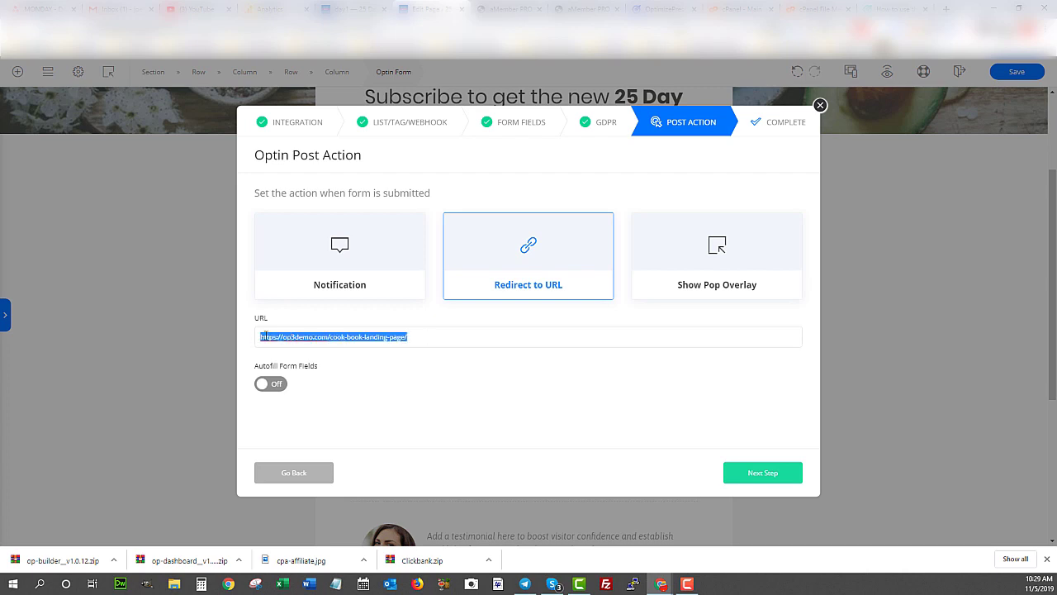
pyautogui.click(345, 9)
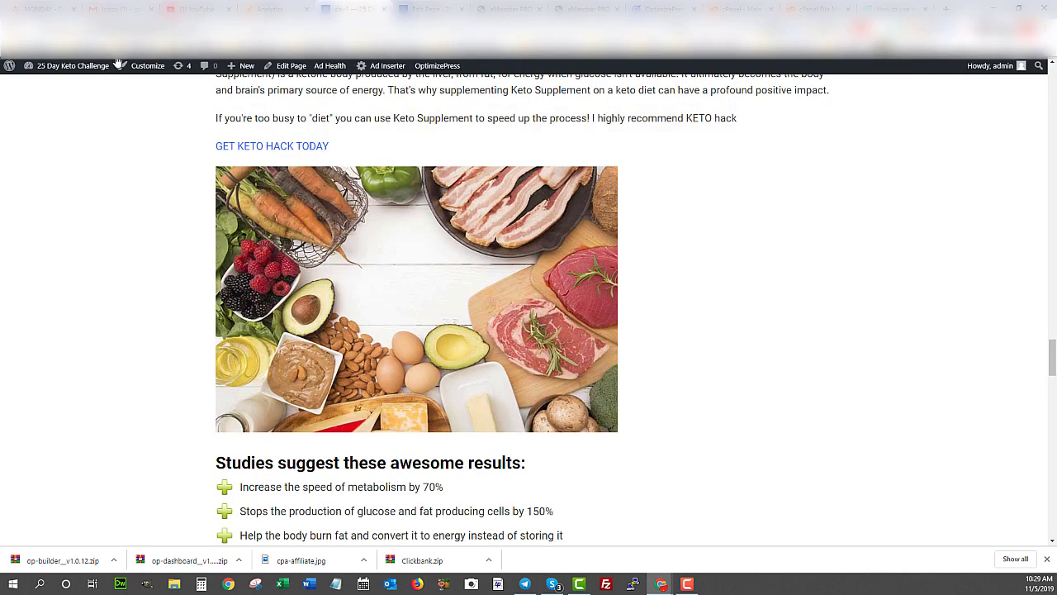
pyautogui.click(149, 28)
pyautogui.rightClick(120, 29)
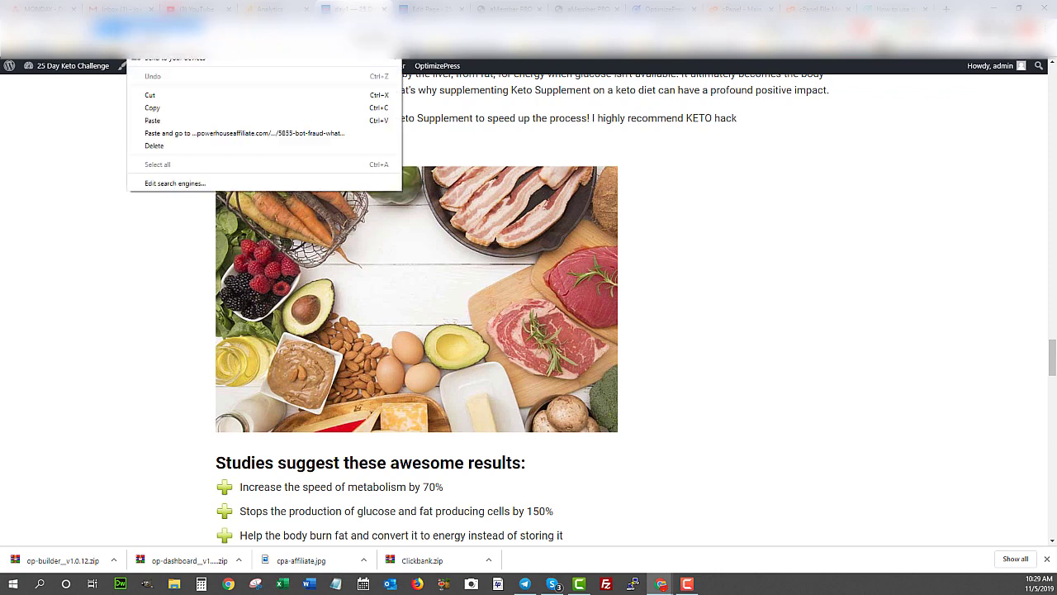
pyautogui.click(159, 109)
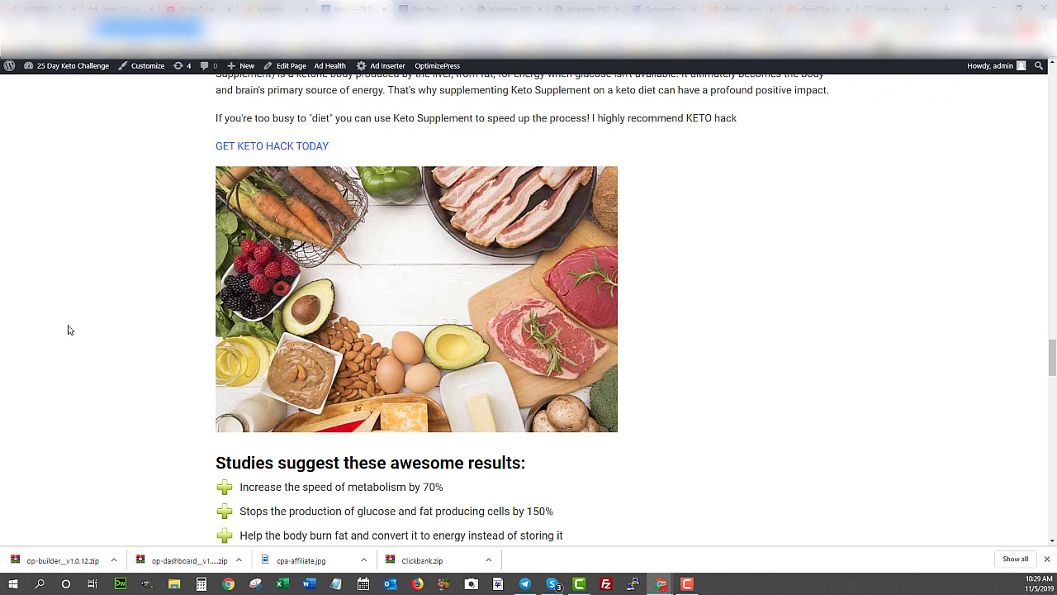
pyautogui.click(429, 9)
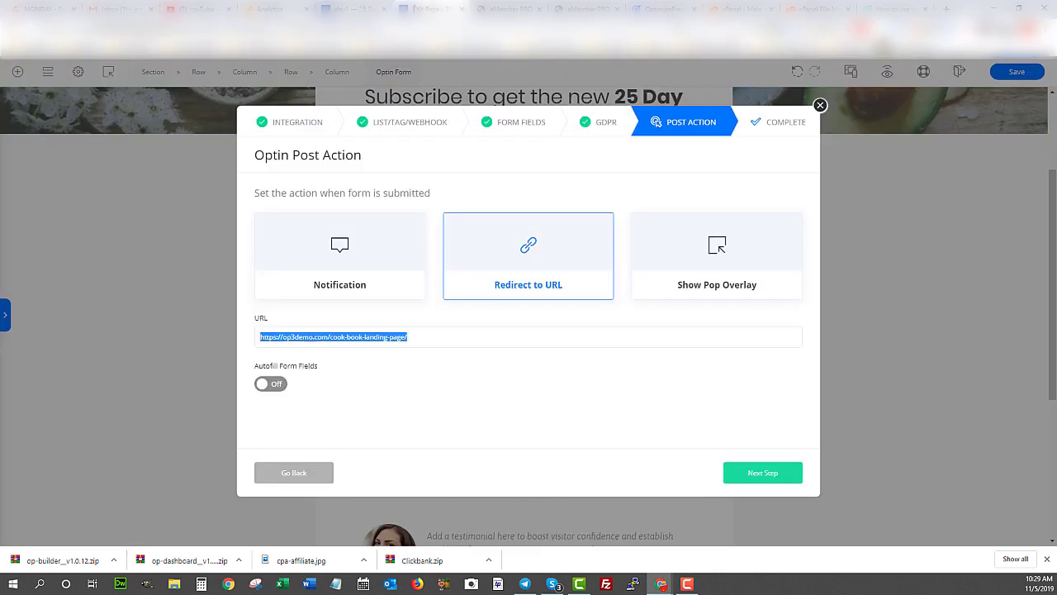
pyautogui.rightClick(314, 340)
pyautogui.click(331, 391)
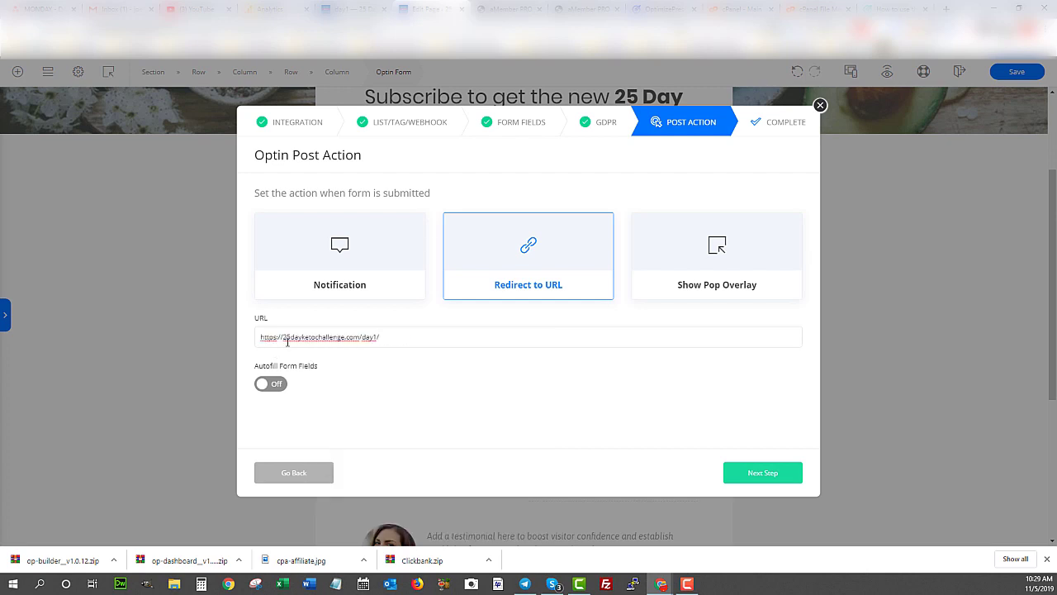
pyautogui.moveTo(274, 338); pyautogui.dragTo(403, 329)
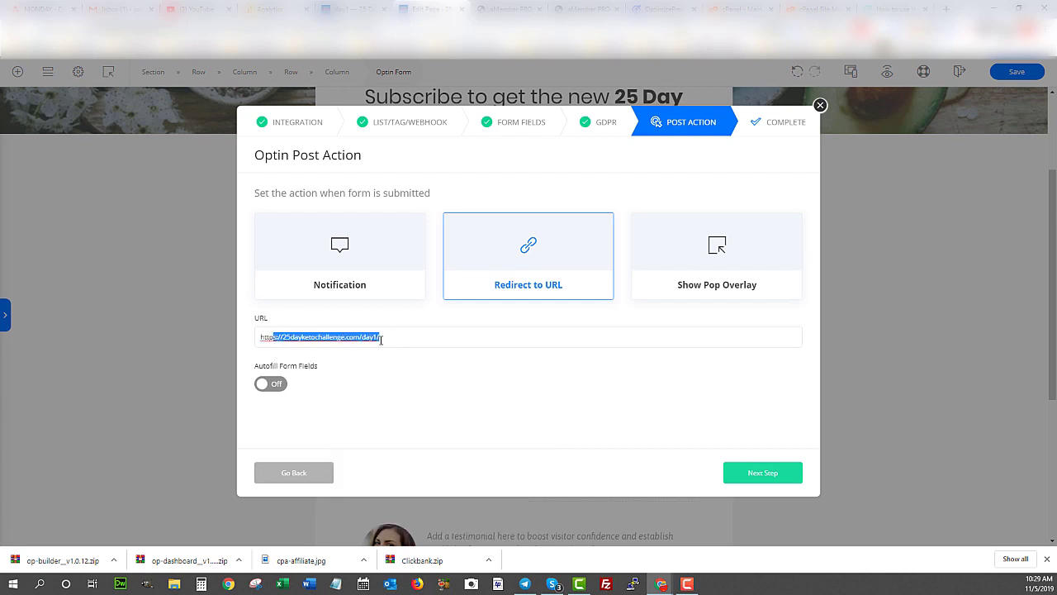
pyautogui.click(399, 345)
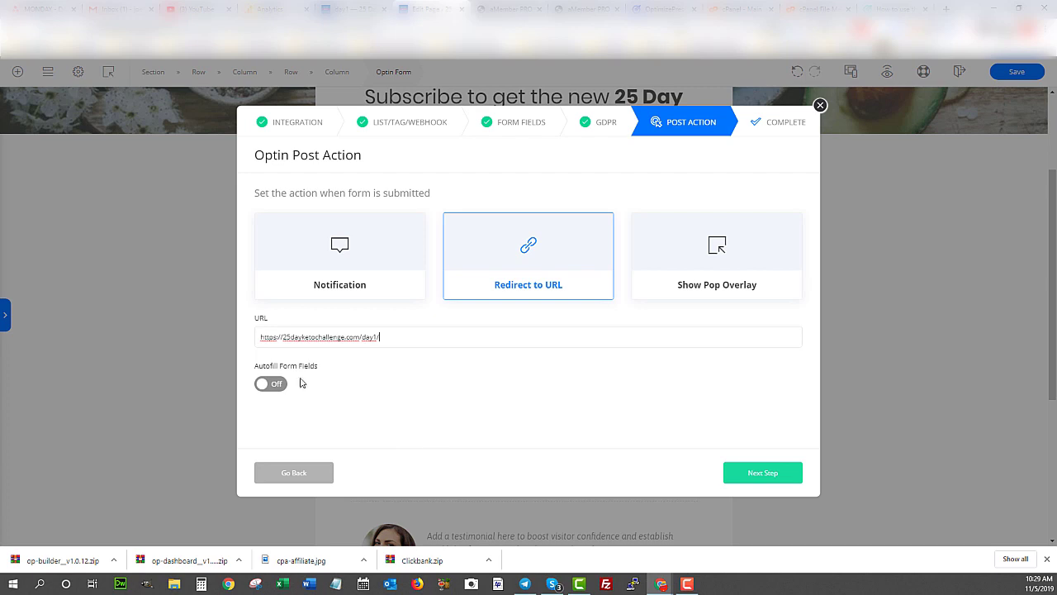
pyautogui.click(762, 474)
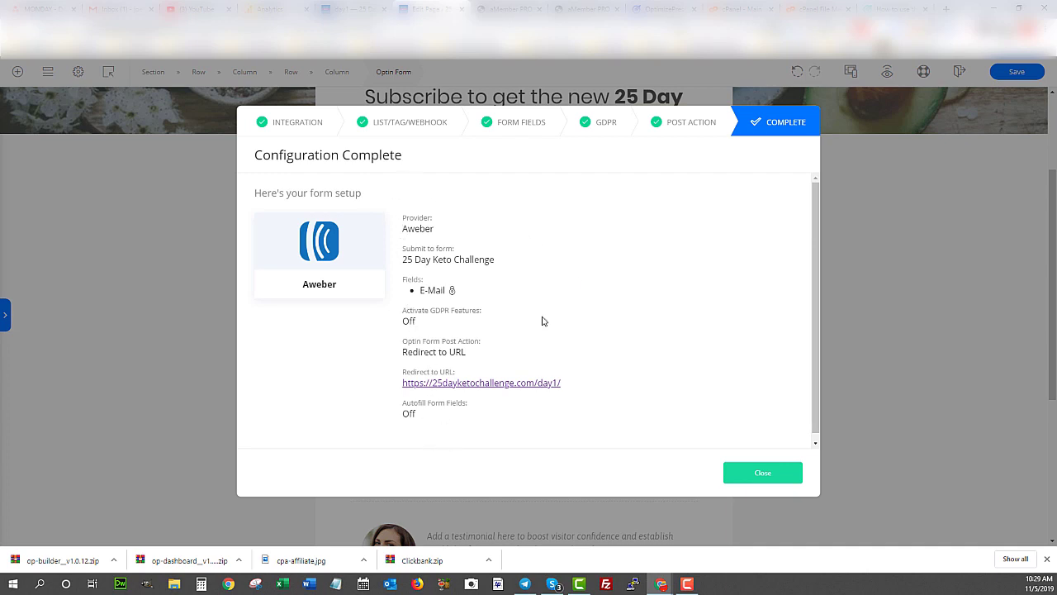
# - Close the Aweber Configuration Complete summary
pyautogui.click(762, 473)
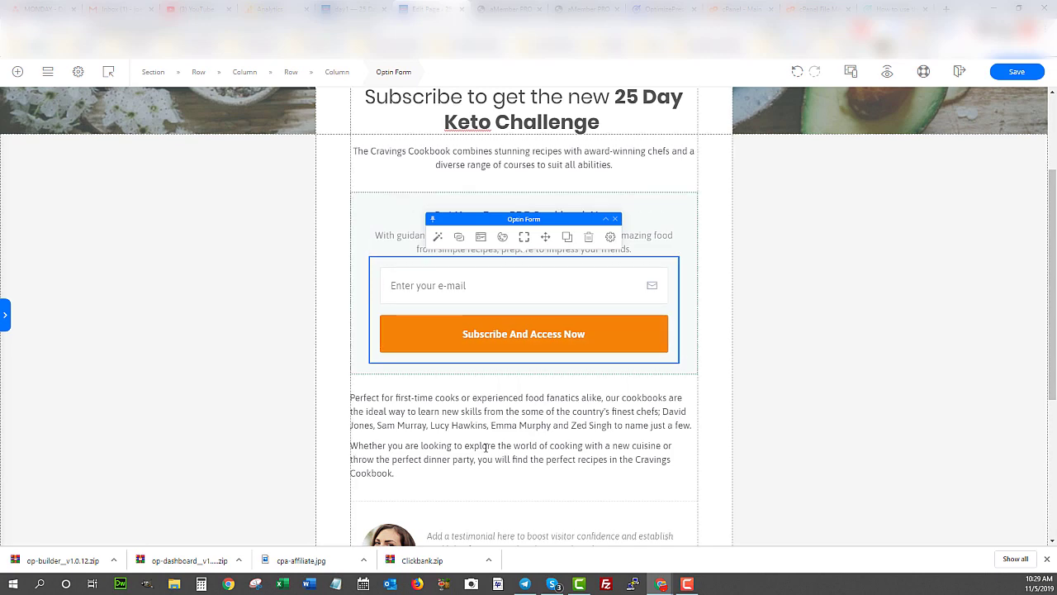
pyautogui.scroll(-5, 406, 363)
pyautogui.scroll(4, 408, 393)
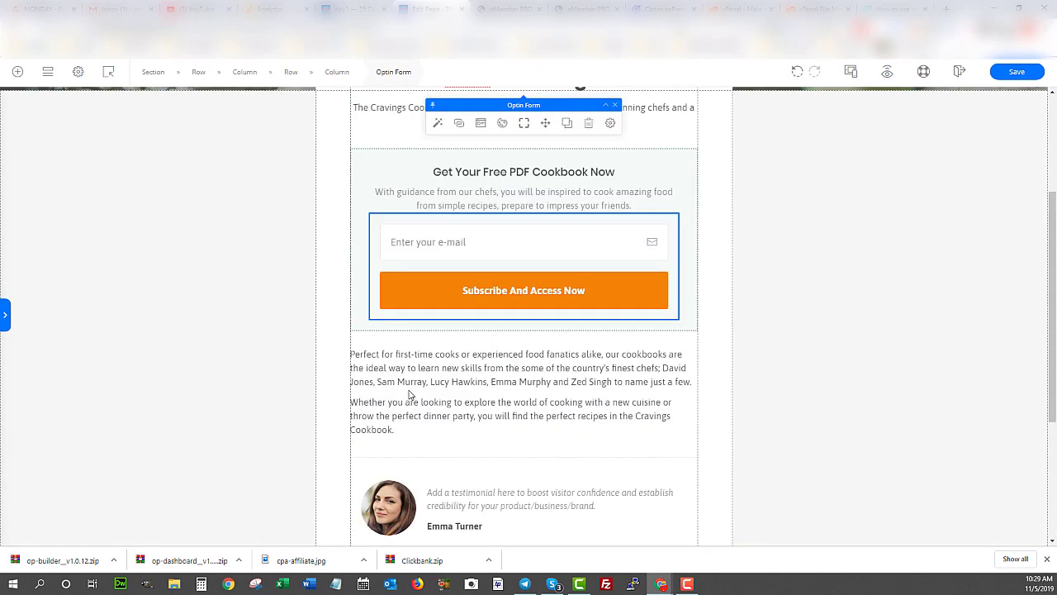
pyautogui.scroll(-4, 408, 393)
pyautogui.scroll(4, 408, 393)
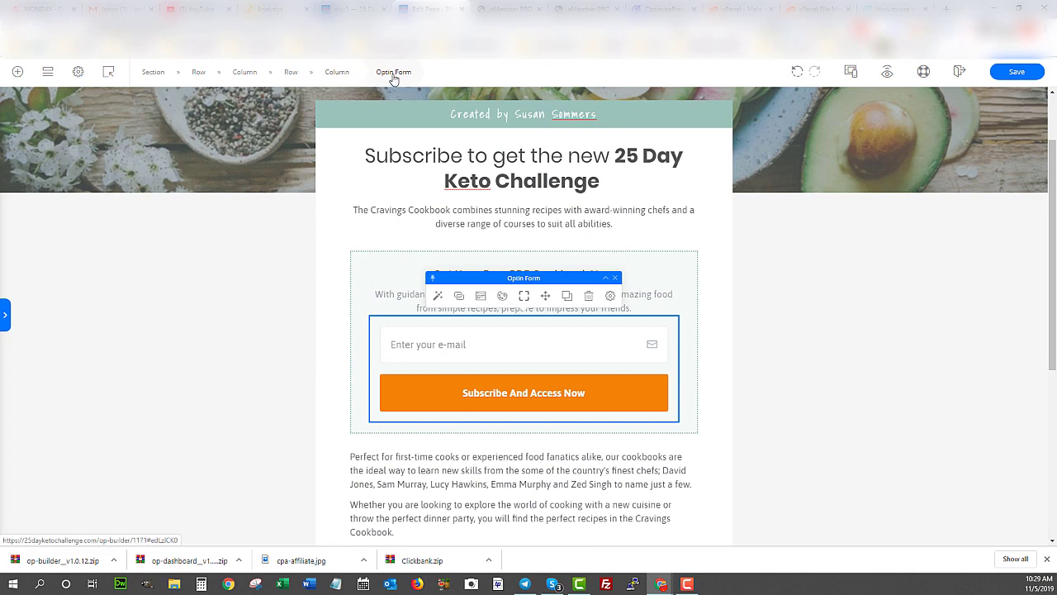
# - In the form's settings panel, expand Positioning, Responsive and Advanced, then show Design presets
pyautogui.click(5, 314)
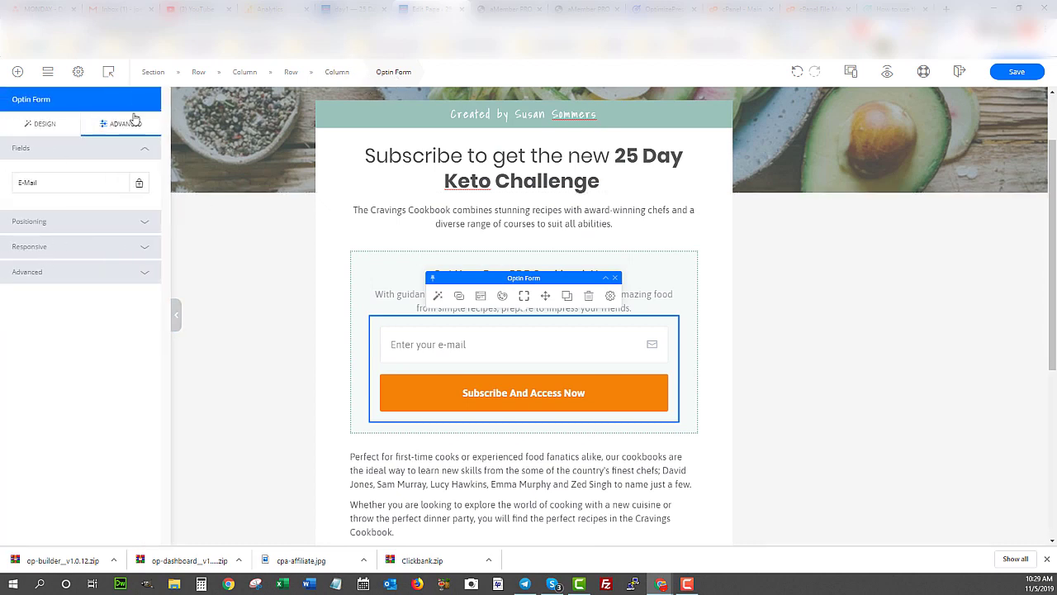
pyautogui.click(45, 222)
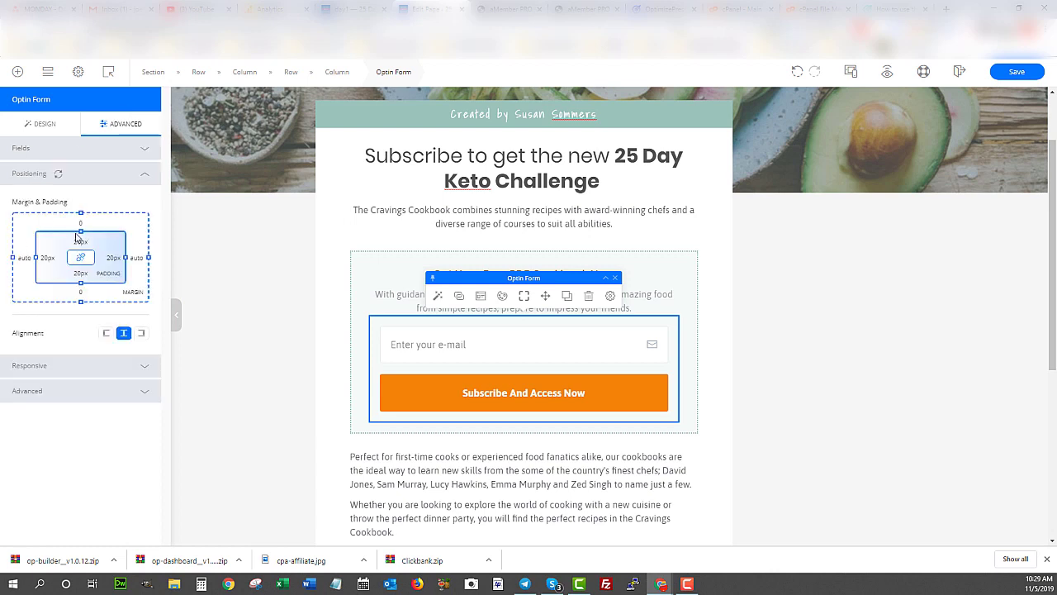
pyautogui.click(50, 365)
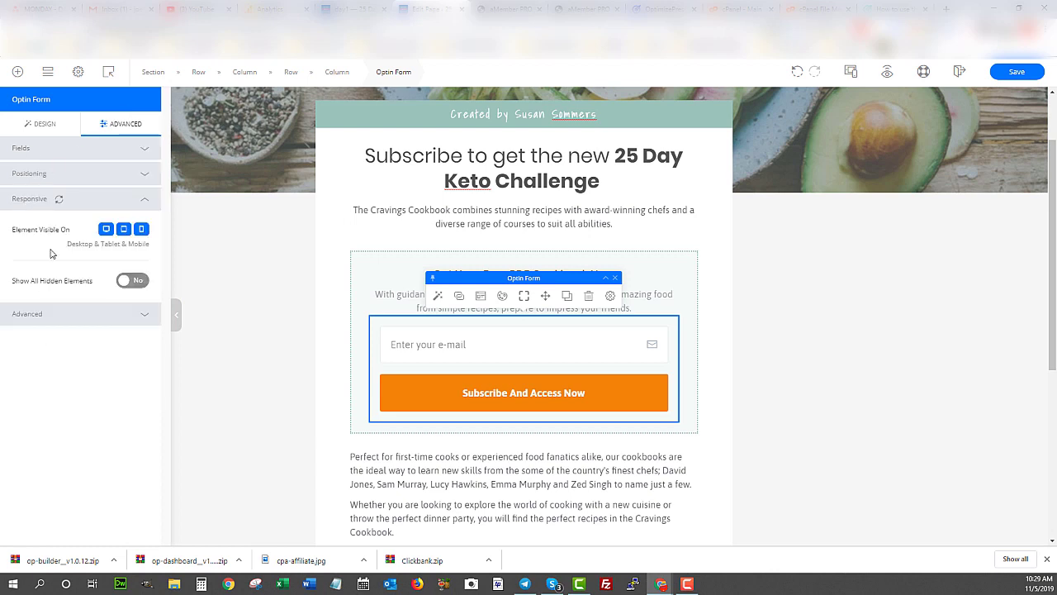
pyautogui.click(84, 319)
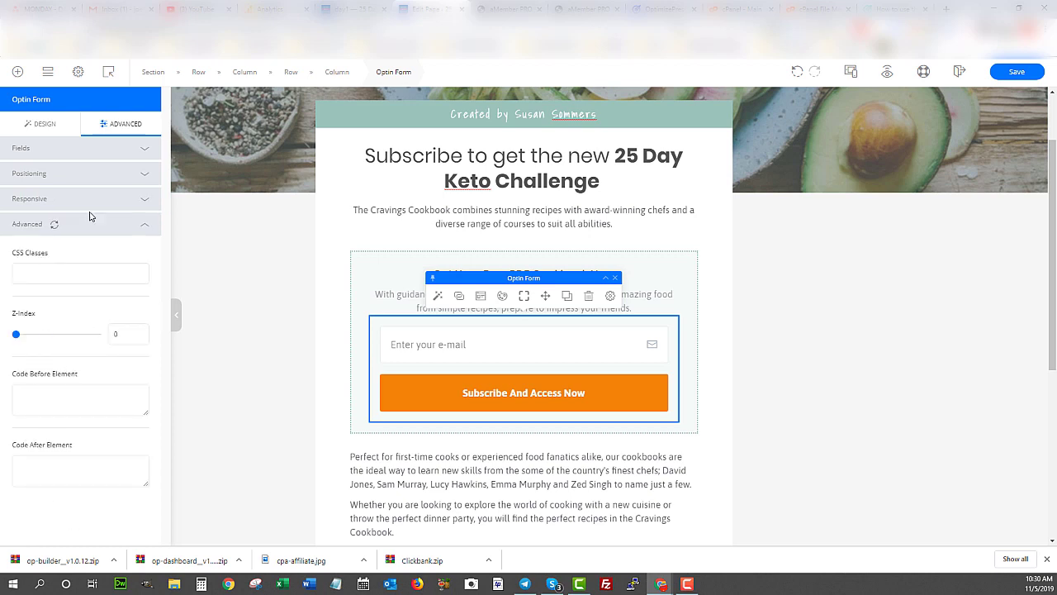
pyautogui.click(42, 124)
pyautogui.scroll(-3, 66, 289)
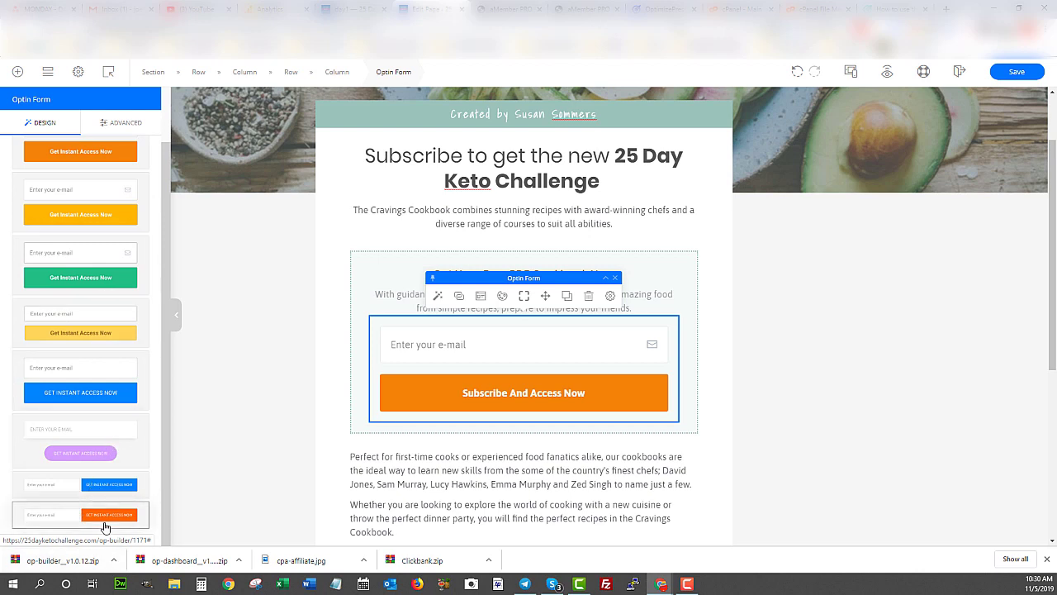
# - Apply the blue inline preset to the opt-in form, then view the Day 1 page
pyautogui.click(18, 491)
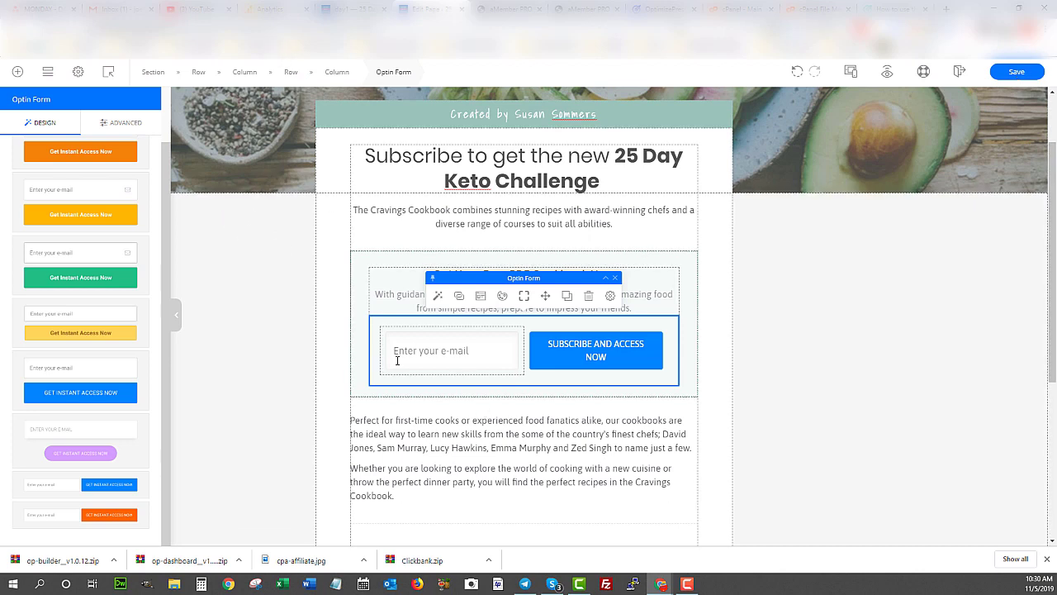
pyautogui.click(349, 8)
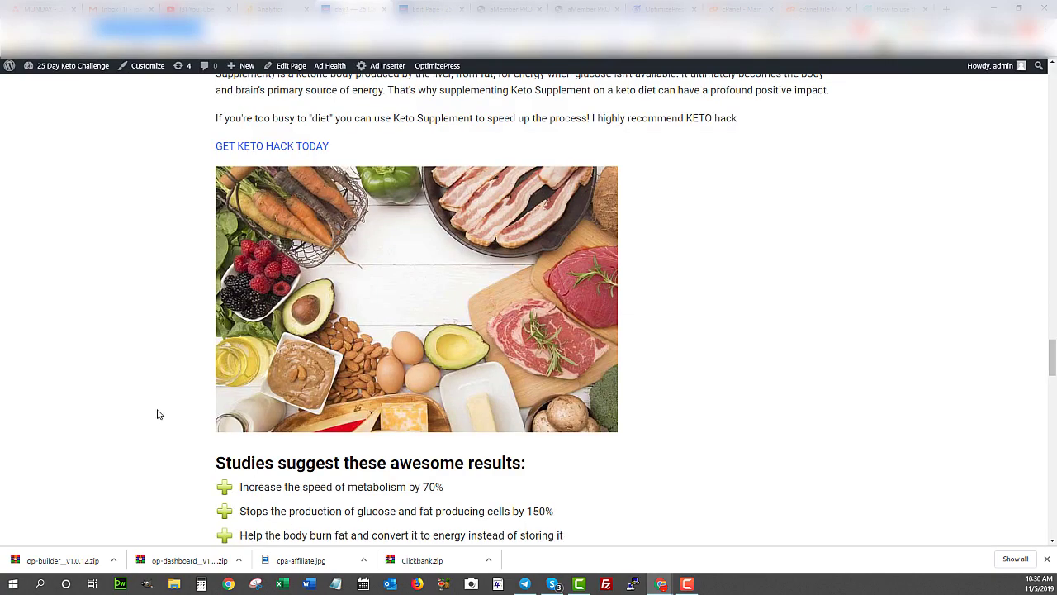
# - Scroll through the published Day 1 keto page, then return to the landing page editor
pyautogui.scroll(2, 90, 322)
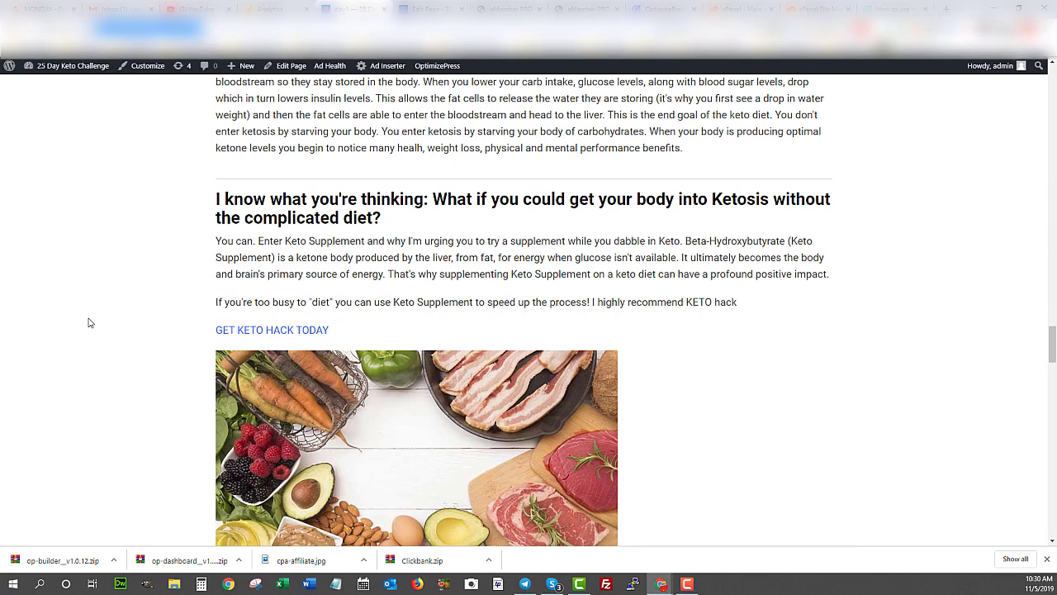
pyautogui.scroll(10, 90, 322)
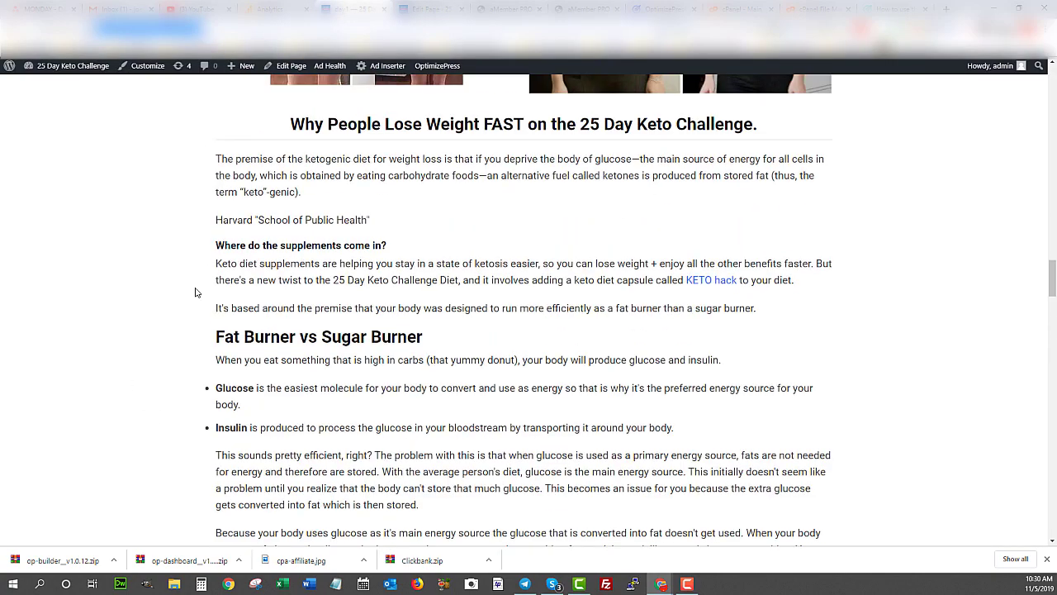
pyautogui.scroll(15, 251, 252)
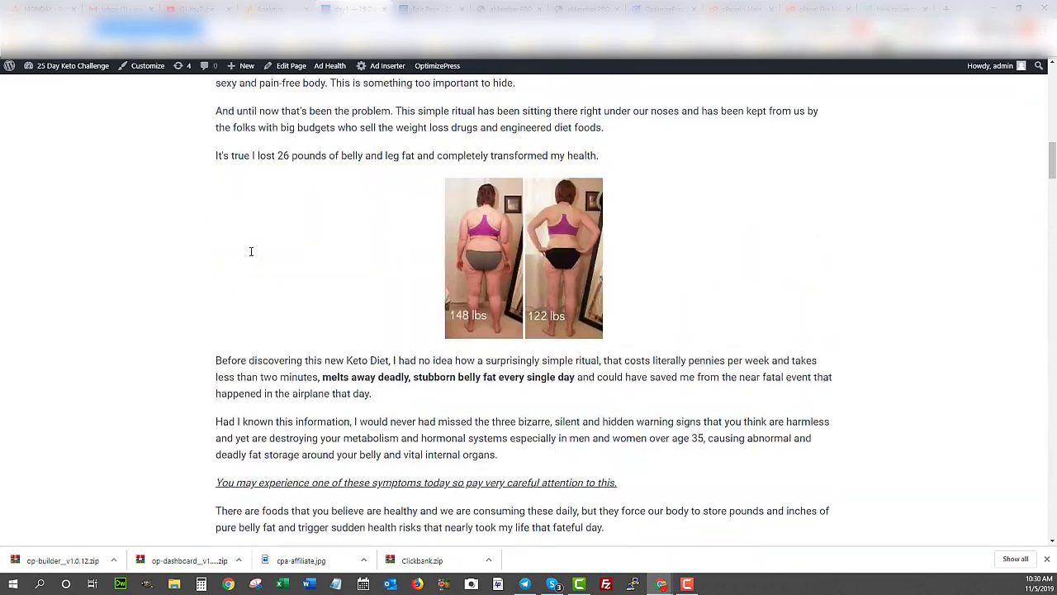
pyautogui.scroll(8, 251, 251)
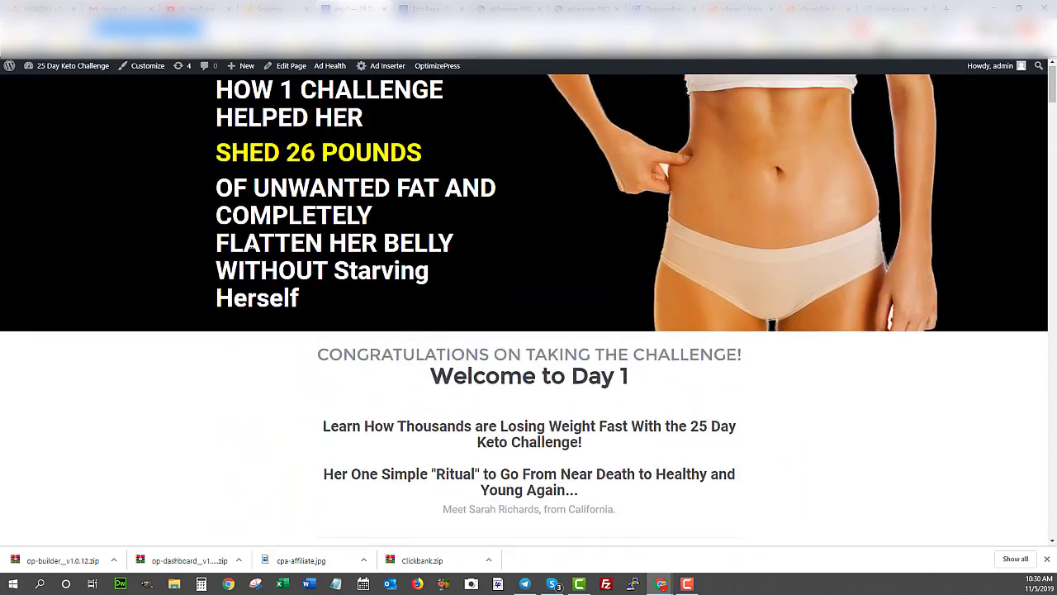
pyautogui.scroll(-3, 251, 251)
pyautogui.scroll(-20, 251, 251)
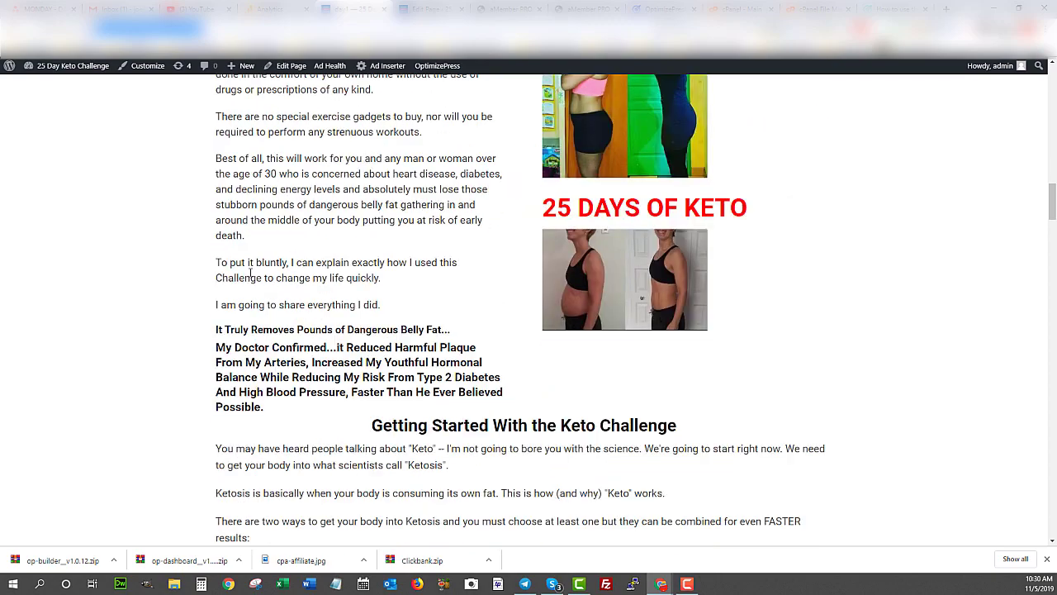
pyautogui.scroll(10, 251, 272)
pyautogui.scroll(-4, 240, 264)
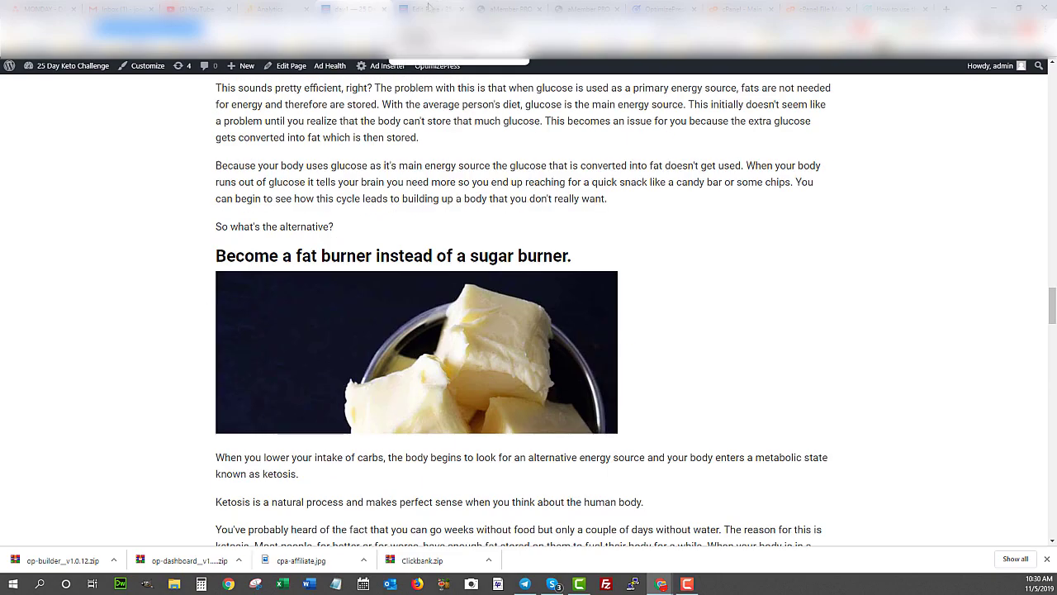
pyautogui.click(428, 8)
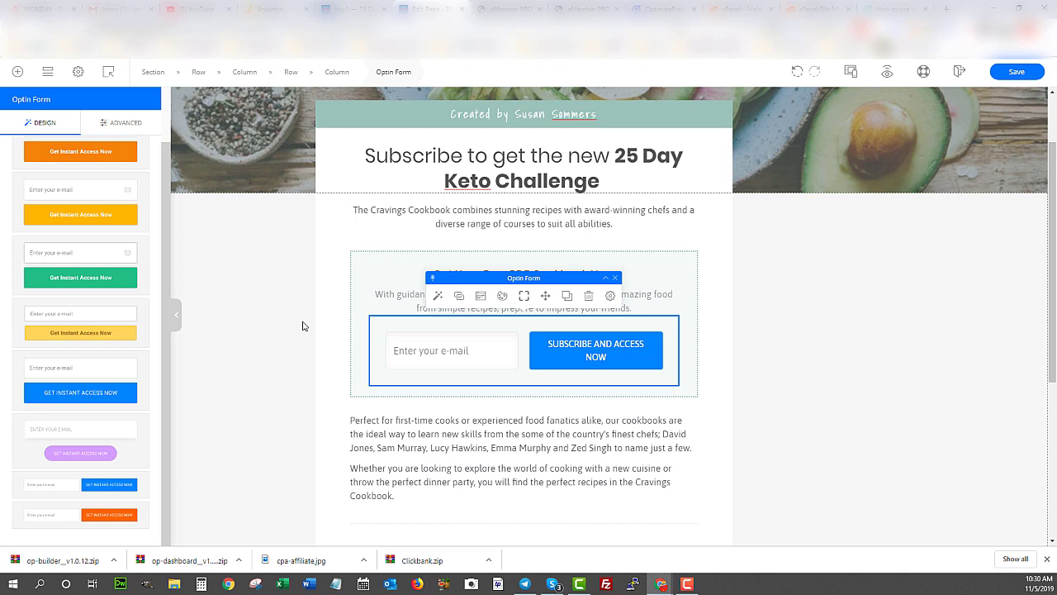
pyautogui.scroll(1, 363, 323)
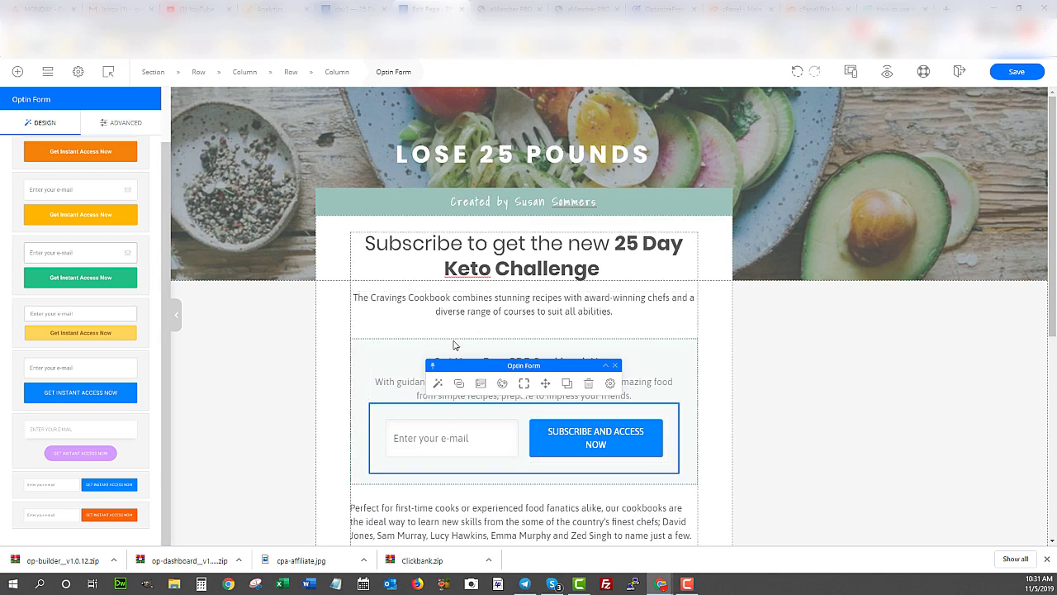
pyautogui.scroll(-3, 460, 300)
pyautogui.scroll(-1, 460, 300)
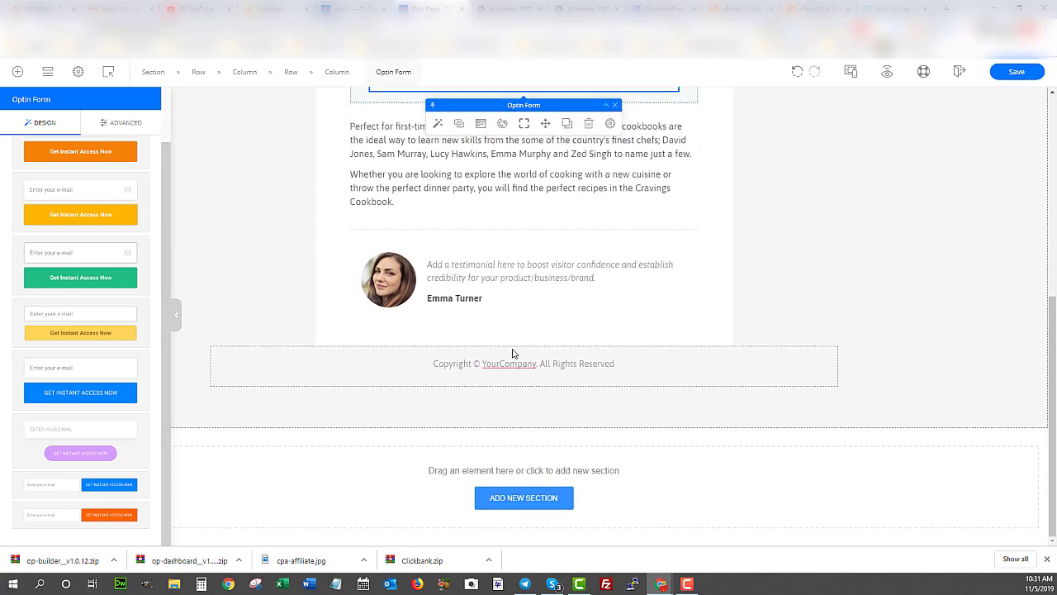
pyautogui.scroll(2, 512, 354)
pyautogui.scroll(3, 512, 354)
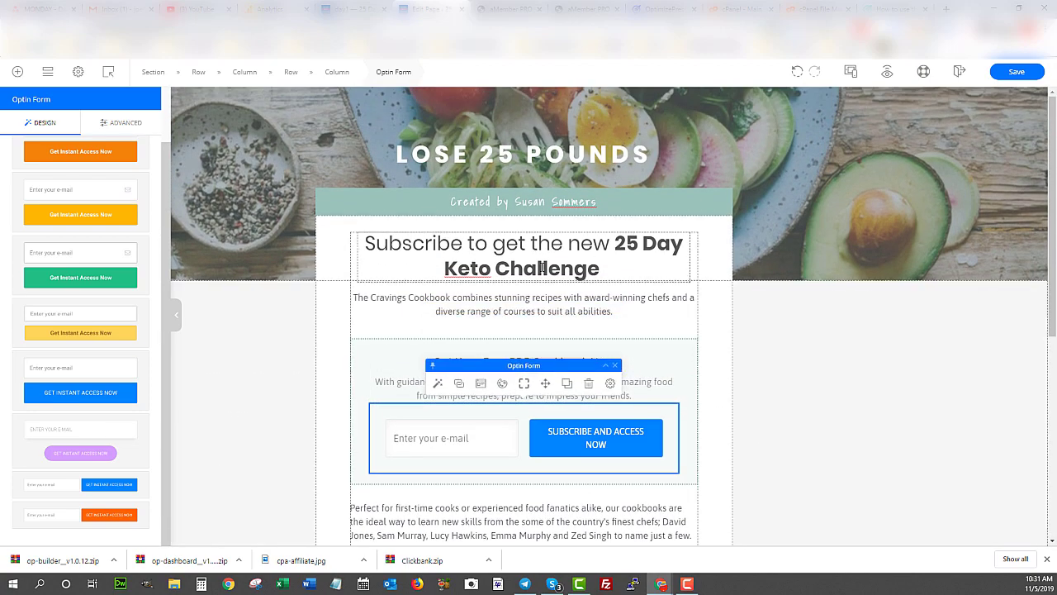